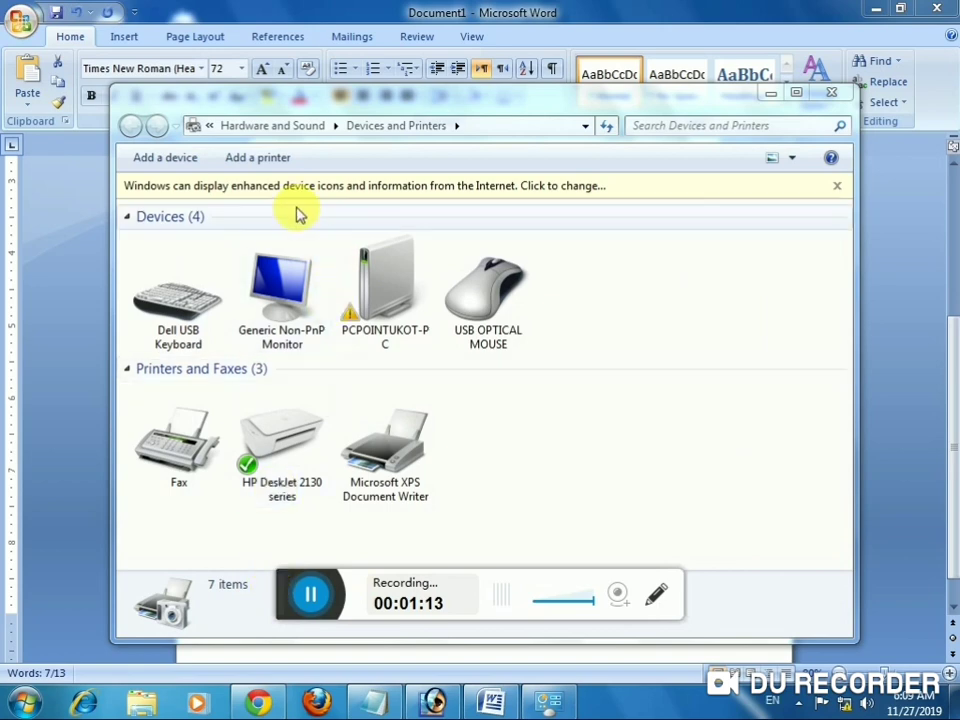
Start adding a new printer in Devices and Printers and choose to install a local printer
{"action": "left_click", "coordinate": [243, 161]}
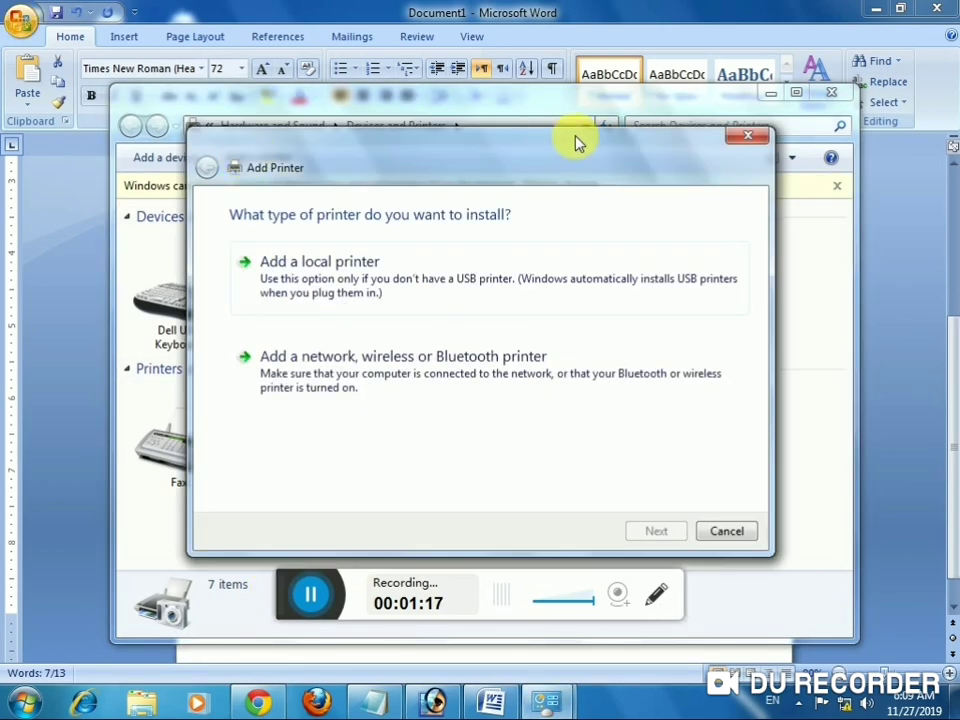
{"action": "left_click", "coordinate": [311, 597]}
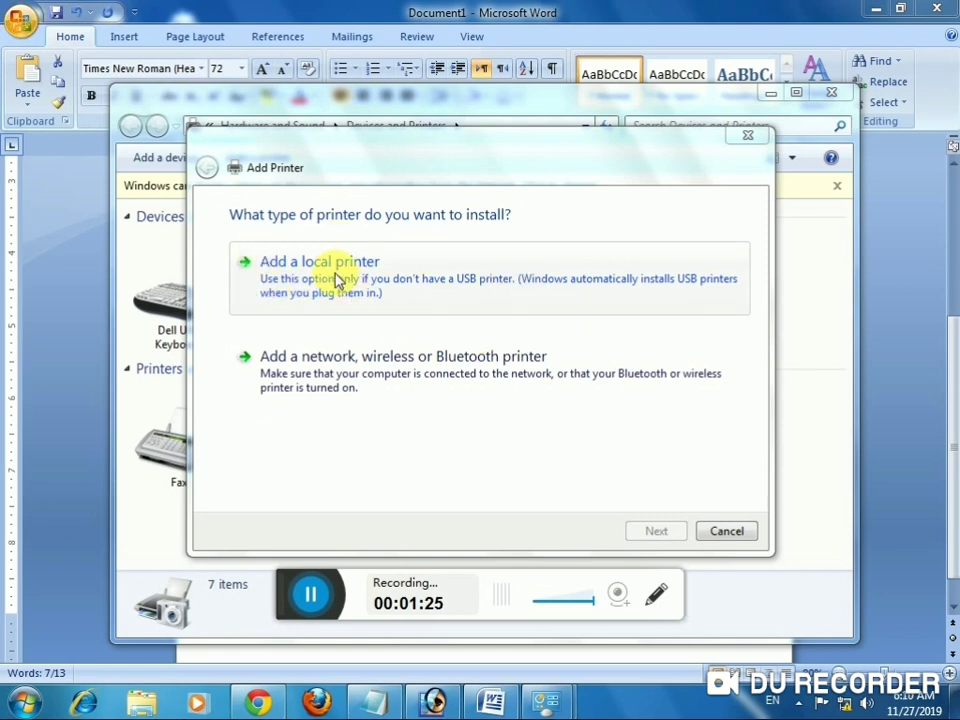
{"action": "left_click", "coordinate": [336, 277]}
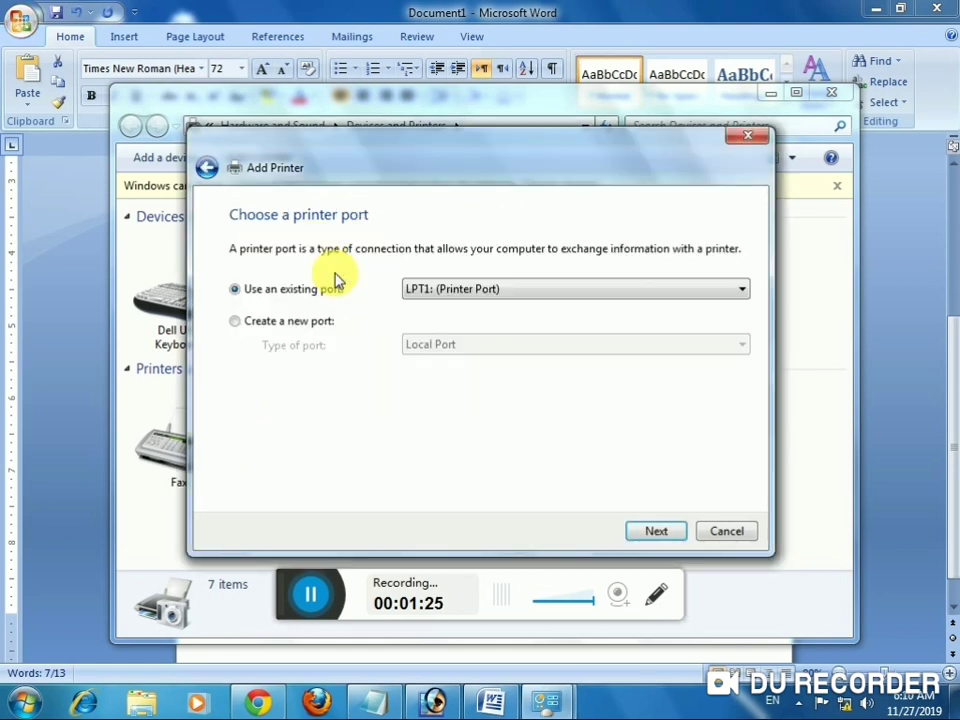
Choose to create a new printer port of type Standard TCP/IP Port and proceed to its address settings
{"action": "left_click", "coordinate": [236, 322]}
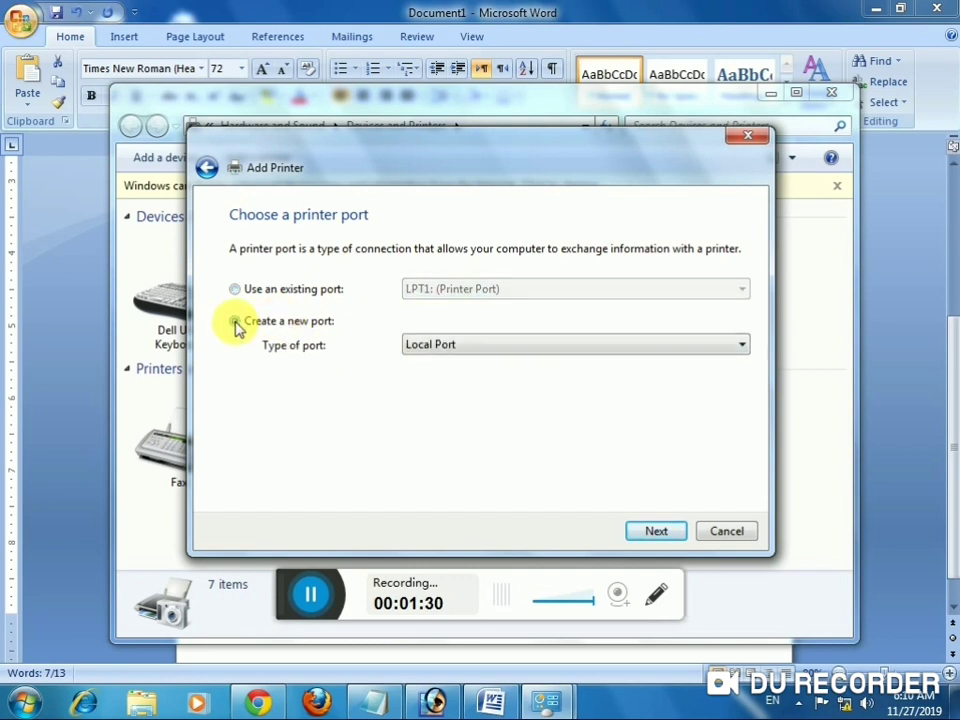
{"action": "left_click", "coordinate": [472, 347]}
{"action": "left_click", "coordinate": [472, 347]}
{"action": "left_click", "coordinate": [472, 347]}
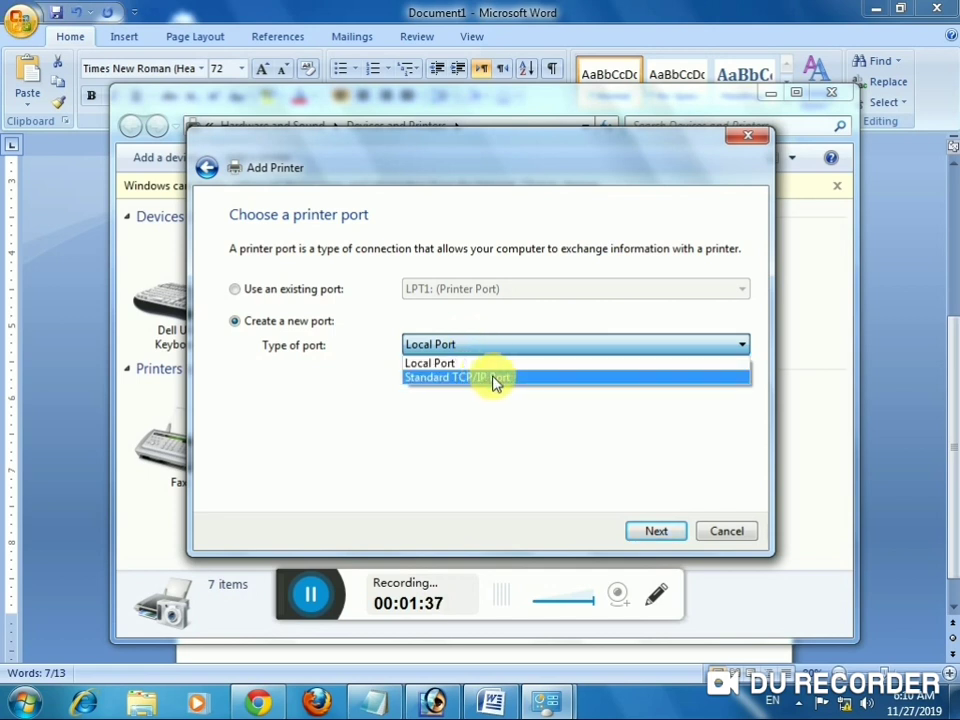
{"action": "left_click", "coordinate": [495, 380]}
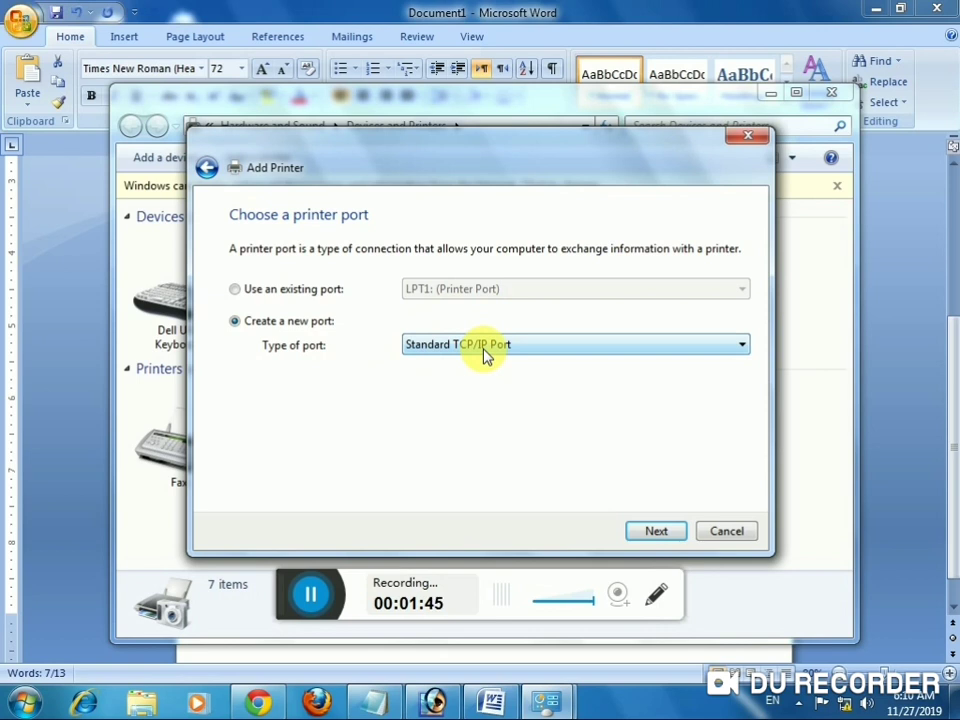
{"action": "left_click", "coordinate": [657, 531]}
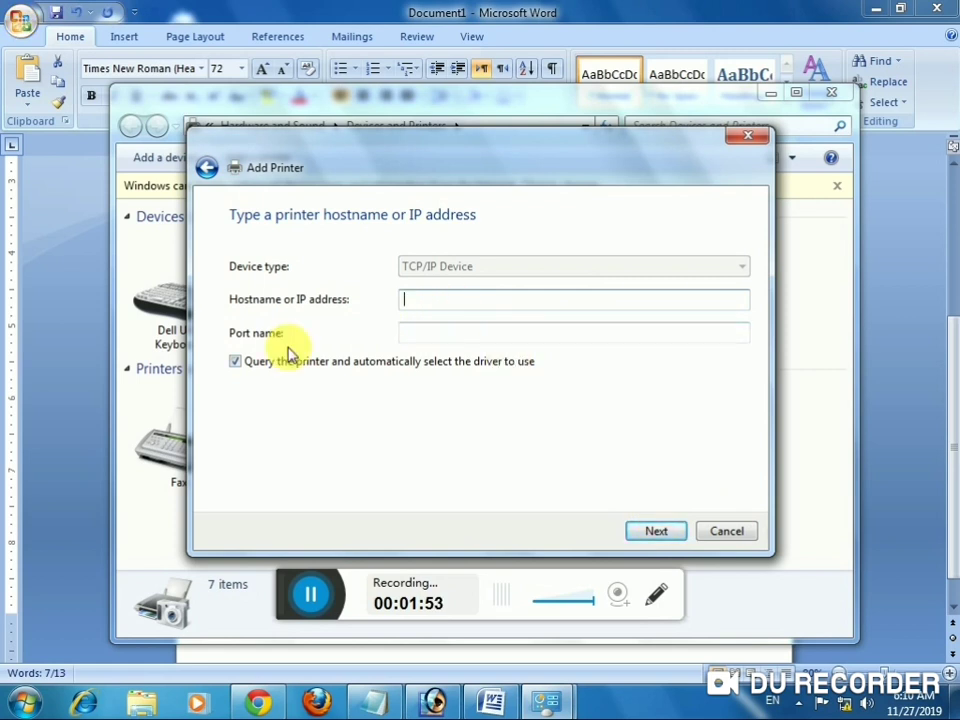
Read the Word note about the IP address page printed from the machine, from "Ab agy jo" onward
{"action": "left_click", "coordinate": [312, 594]}
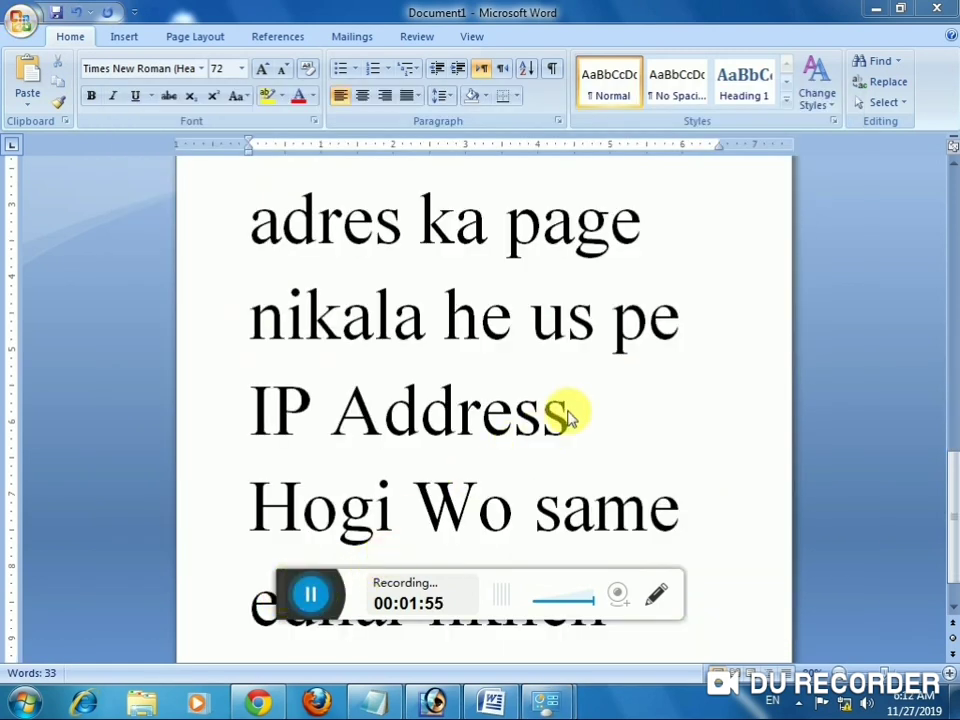
{"action": "left_click", "coordinate": [424, 410]}
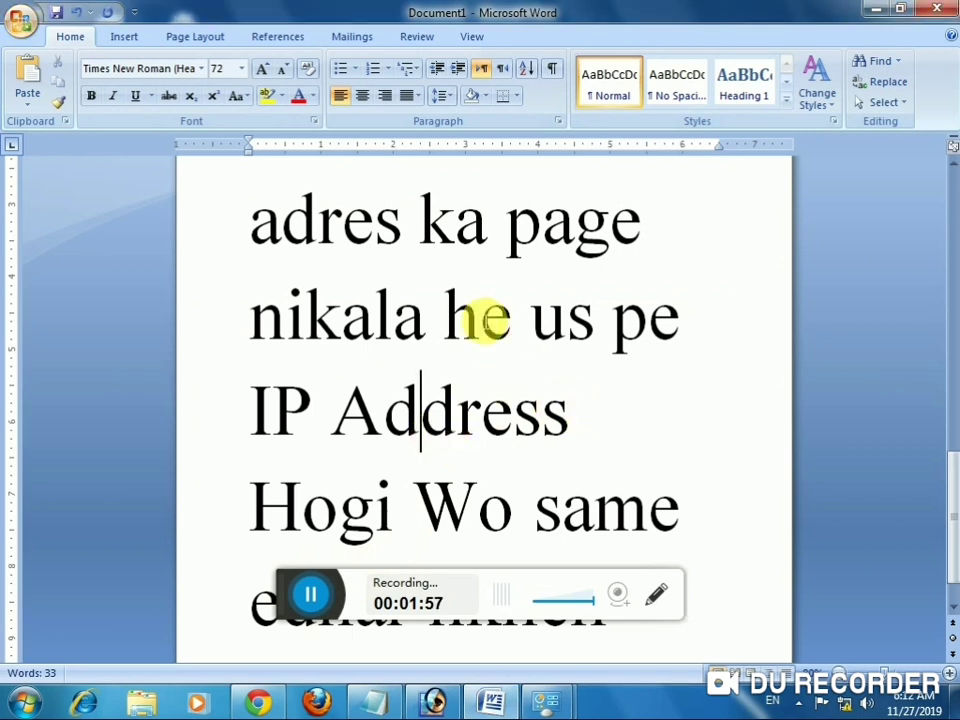
{"action": "scroll", "coordinate": [600, 254], "scroll_direction": "up", "scroll_amount": 2}
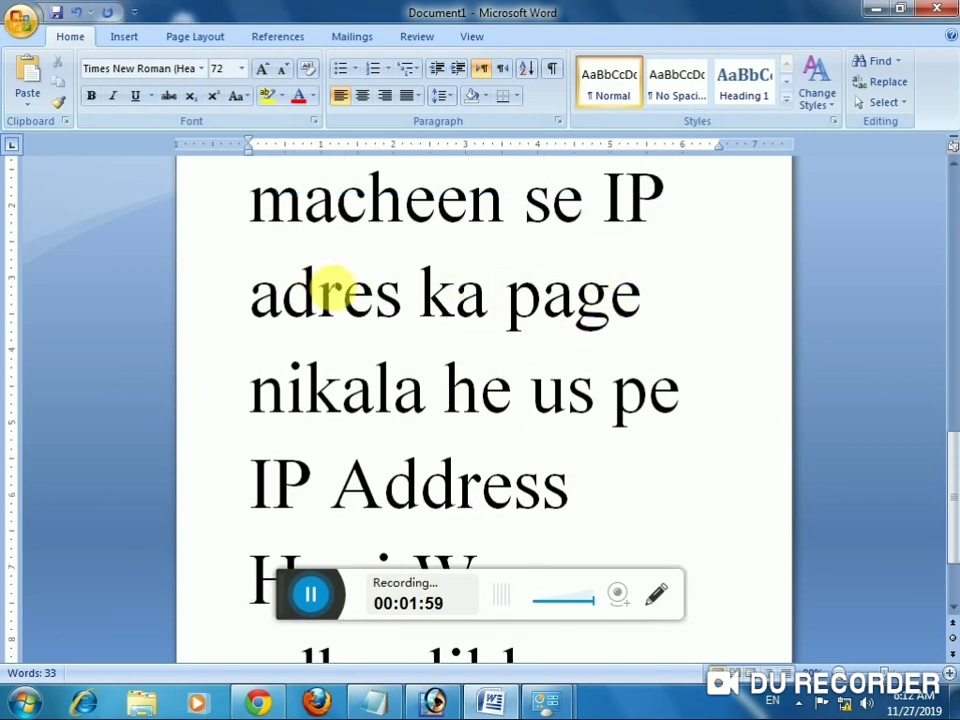
{"action": "scroll", "coordinate": [333, 289], "scroll_direction": "up", "scroll_amount": 1}
{"action": "scroll", "coordinate": [335, 283], "scroll_direction": "up", "scroll_amount": 1}
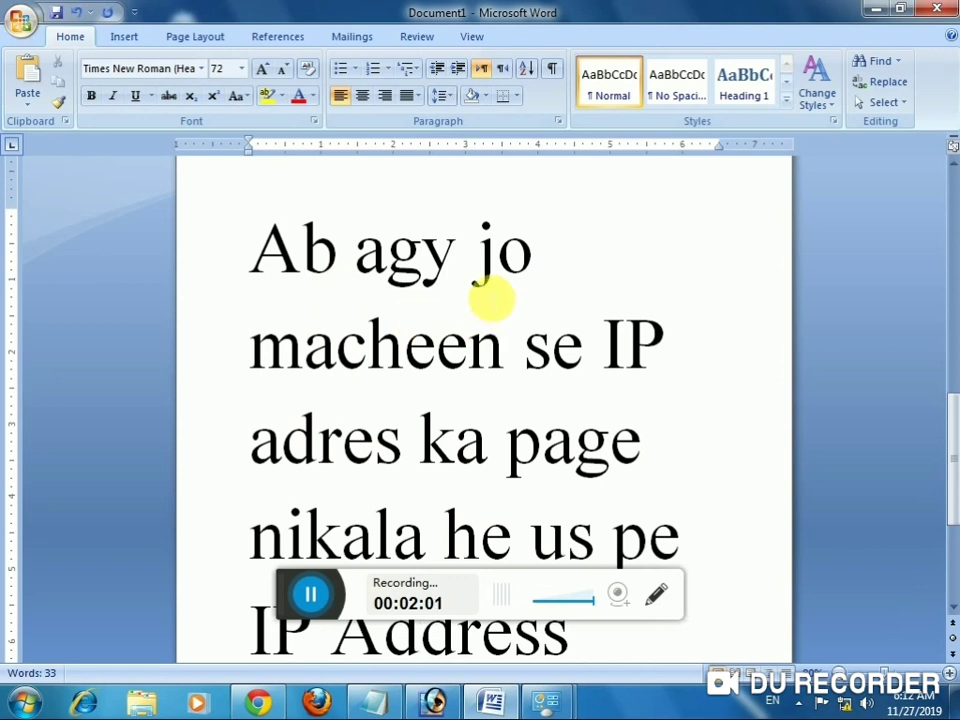
{"action": "scroll", "coordinate": [388, 355], "scroll_direction": "up", "scroll_amount": 1}
{"action": "left_click_drag", "start_coordinate": [261, 328], "coordinate": [667, 517]}
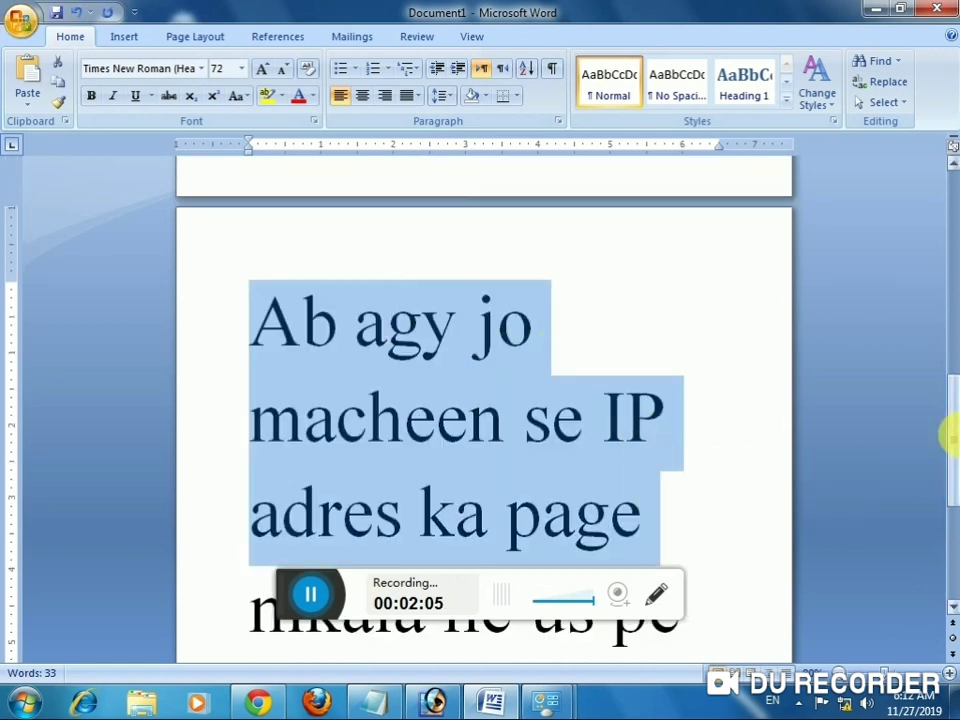
{"action": "mouse_move", "coordinate": [946, 435]}
{"action": "left_mouse_down"}
{"action": "mouse_move", "coordinate": [946, 490]}
{"action": "mouse_move", "coordinate": [946, 458]}
{"action": "left_mouse_up"}
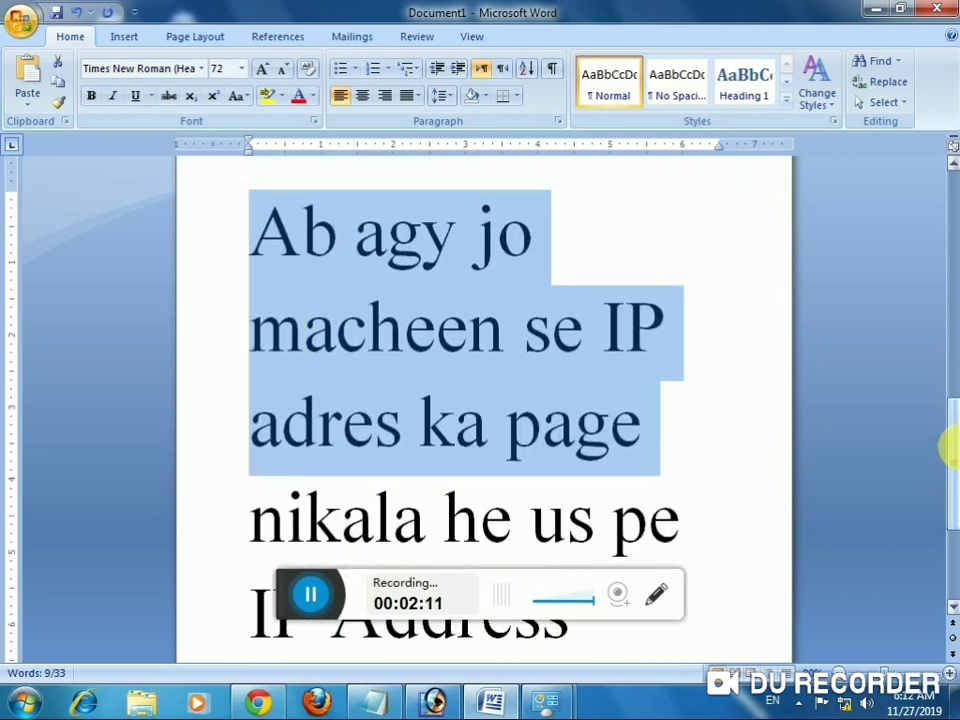
{"action": "left_click", "coordinate": [684, 378]}
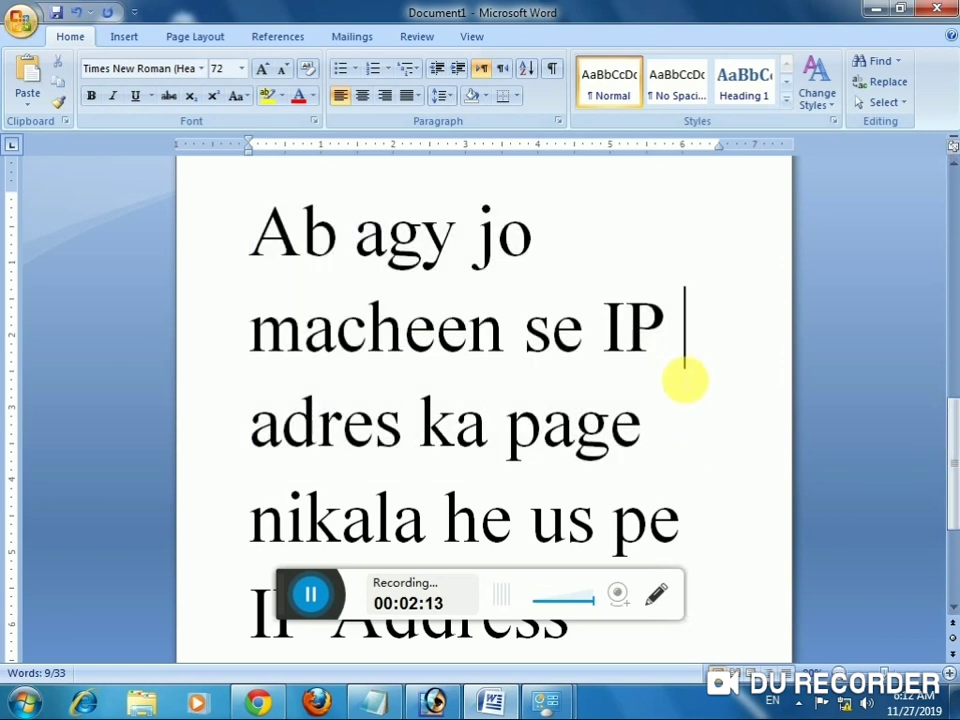
Reduce the font size of the whole Word document to 36
{"action": "key", "text": "ctrl+a"}
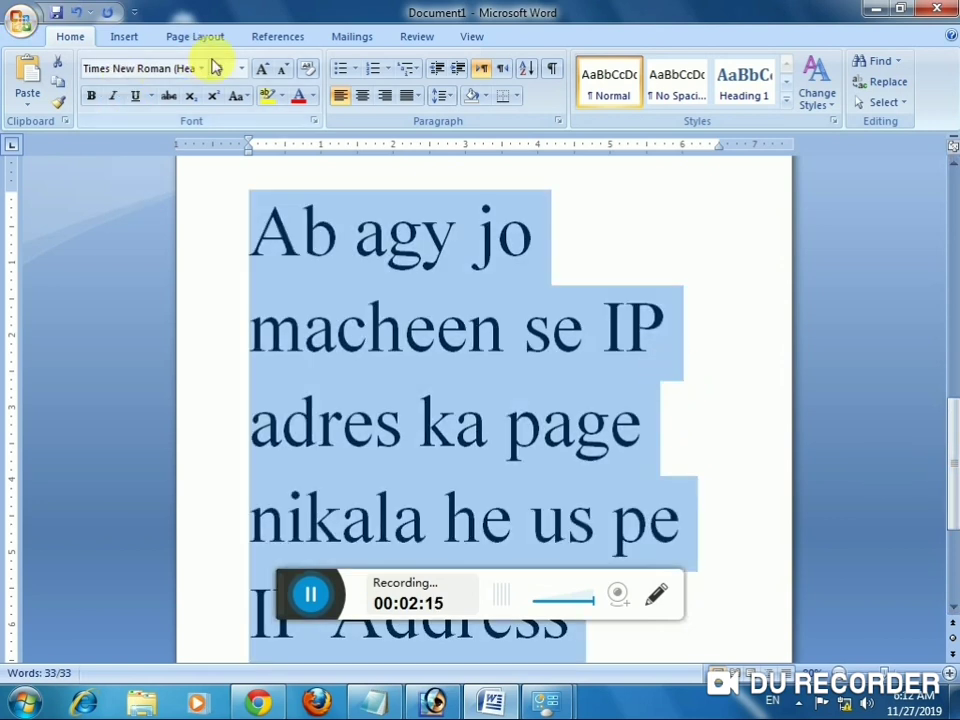
{"action": "left_click", "coordinate": [286, 70]}
{"action": "left_click", "coordinate": [286, 70]}
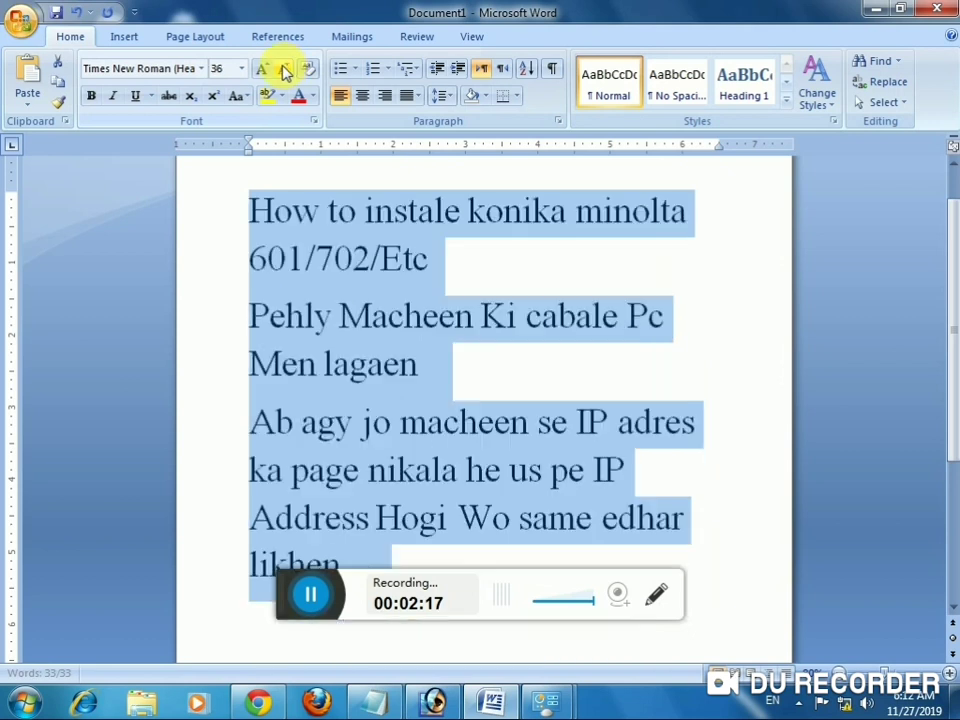
{"action": "left_click", "coordinate": [455, 287]}
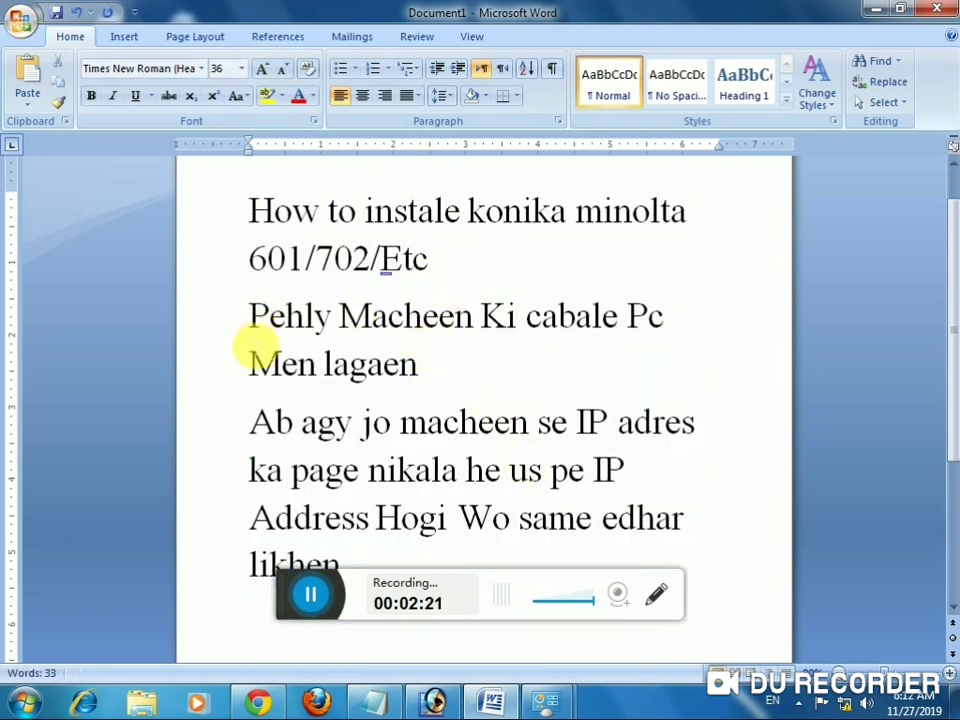
Format the last paragraph, beginning "Ab agy jo macheen", in Calibri at font size 48
{"action": "scroll", "coordinate": [311, 420], "scroll_direction": "down", "scroll_amount": 1}
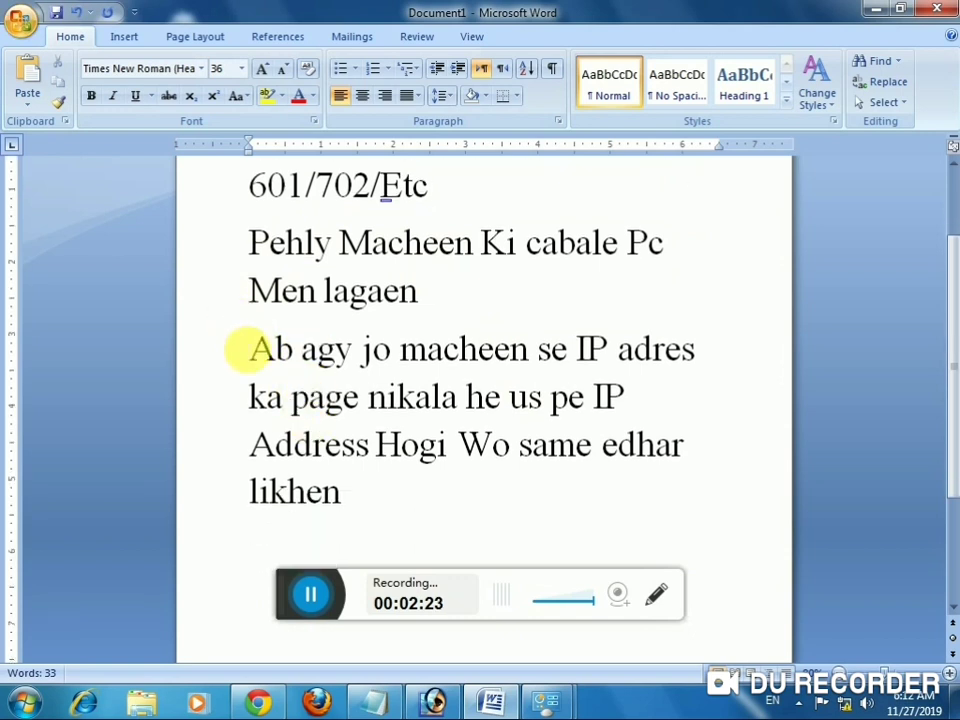
{"action": "left_click_drag", "start_coordinate": [280, 350], "coordinate": [357, 508]}
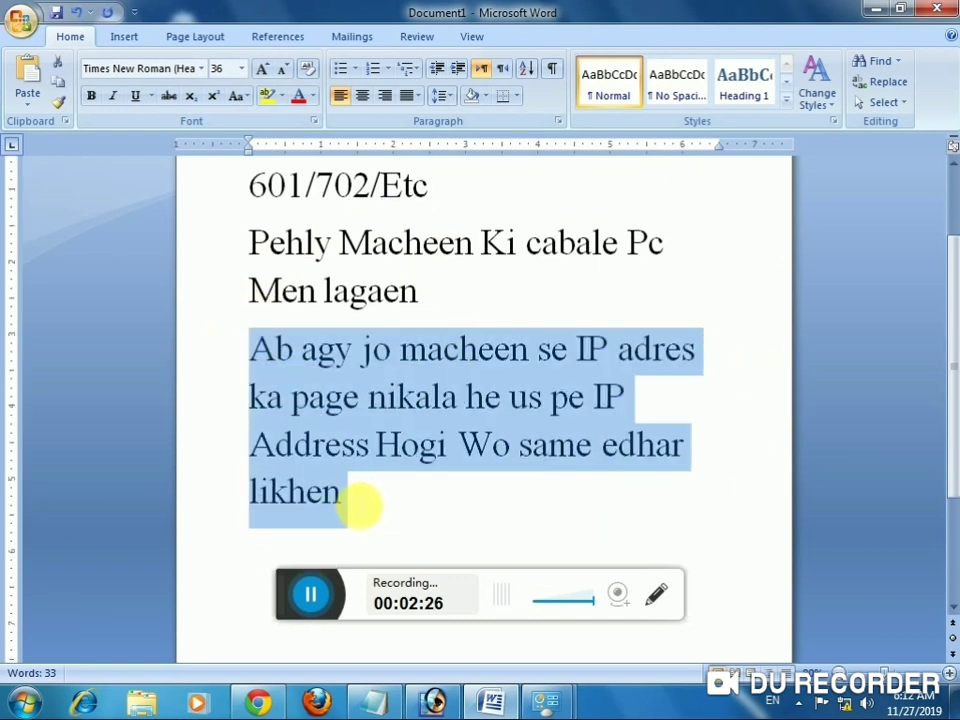
{"action": "left_click", "coordinate": [262, 69]}
{"action": "scroll", "coordinate": [650, 213], "scroll_direction": "down", "scroll_amount": 1}
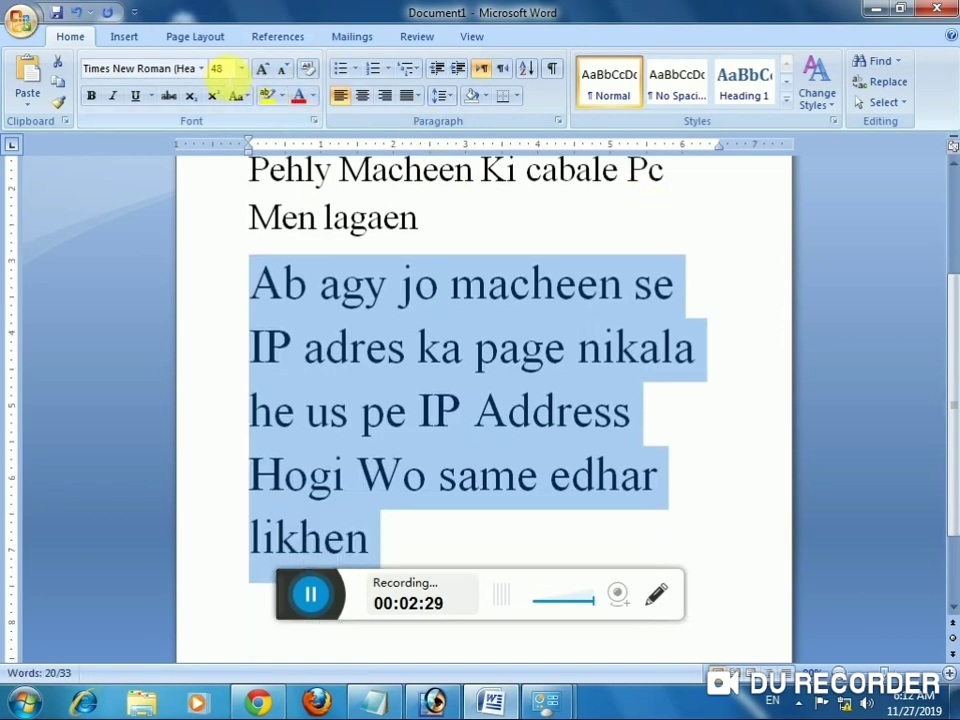
{"action": "left_click", "coordinate": [201, 68]}
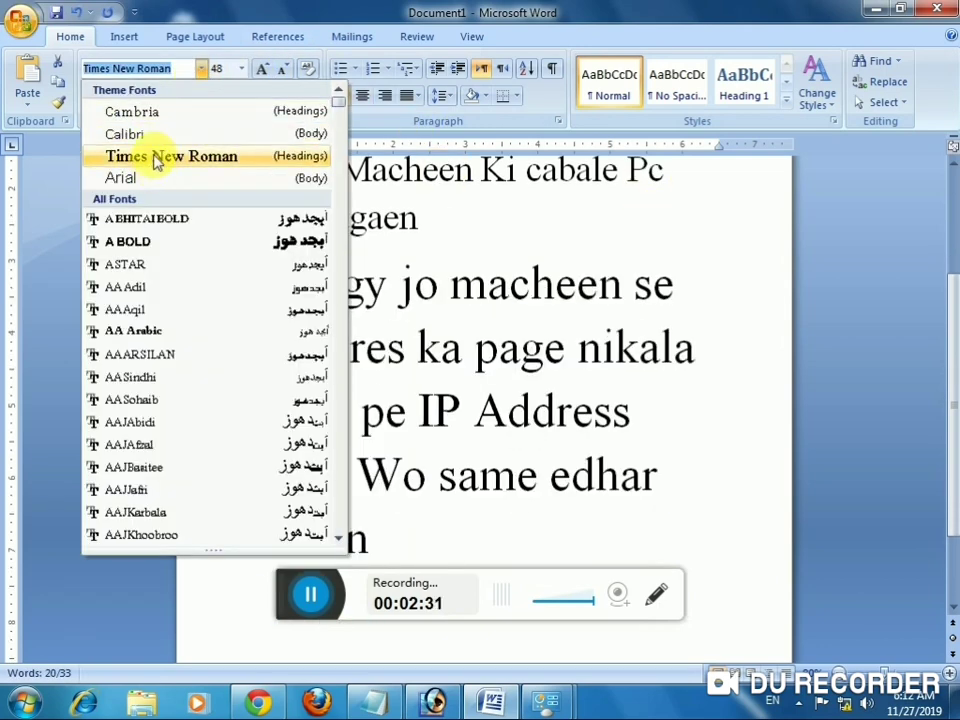
{"action": "left_click", "coordinate": [165, 140]}
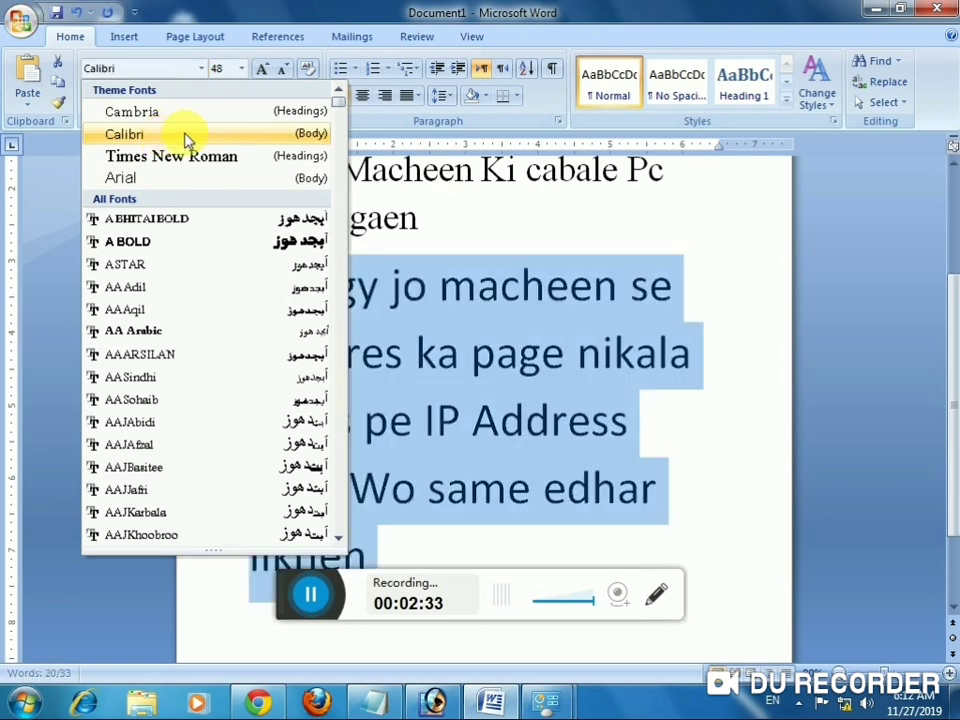
{"action": "left_click", "coordinate": [677, 400]}
{"action": "scroll", "coordinate": [690, 428], "scroll_direction": "down", "scroll_amount": 1}
{"action": "scroll", "coordinate": [675, 428], "scroll_direction": "down", "scroll_amount": 1}
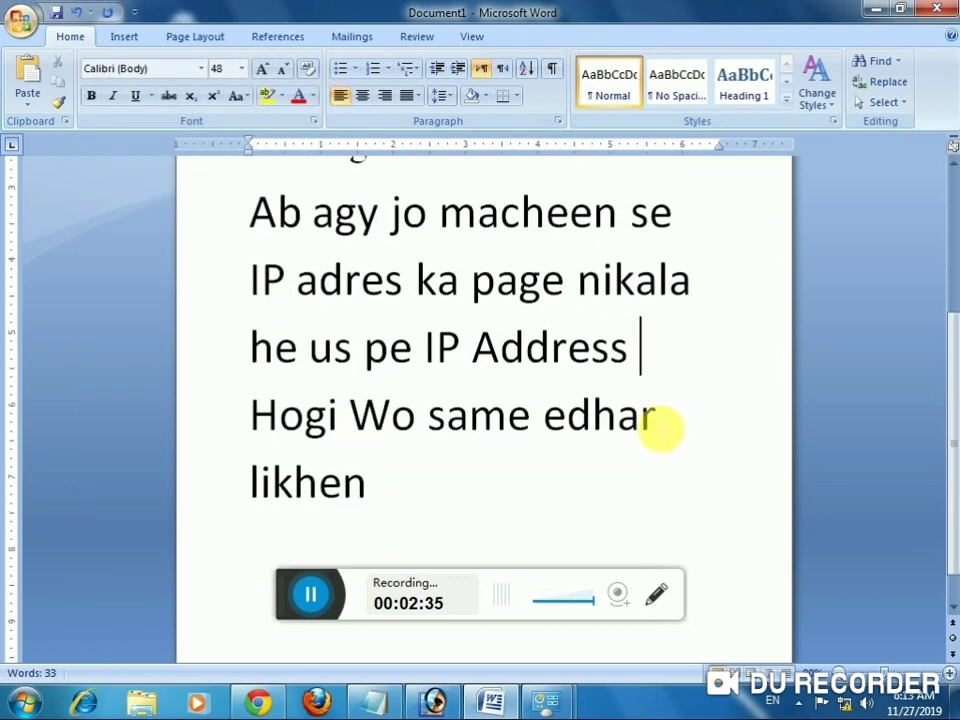
{"action": "left_click", "coordinate": [345, 515]}
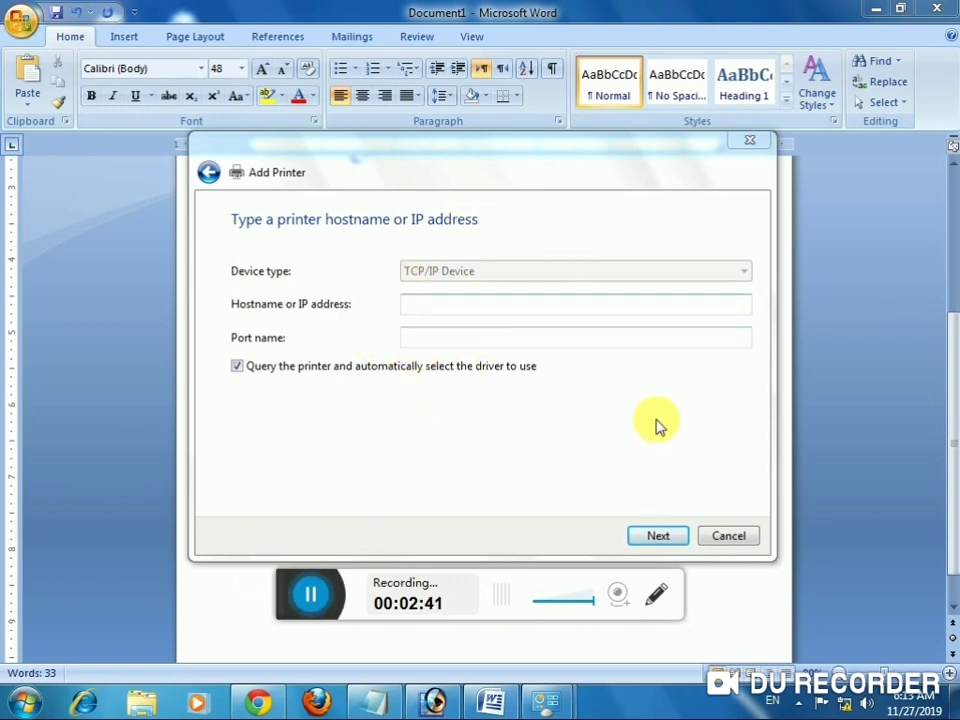
Enter 192.168.1.102 as the printer's IP address in the Add Printer wizard and continue with automatic driver selection
{"action": "left_click", "coordinate": [447, 308]}
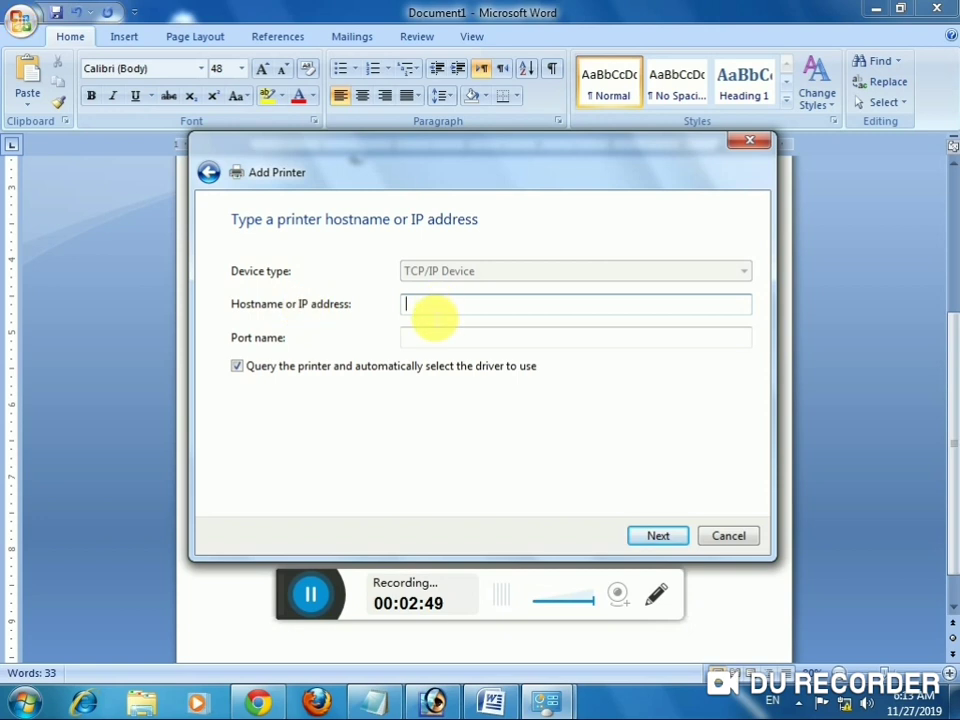
{"action": "type", "text": "192.168.1.102"}
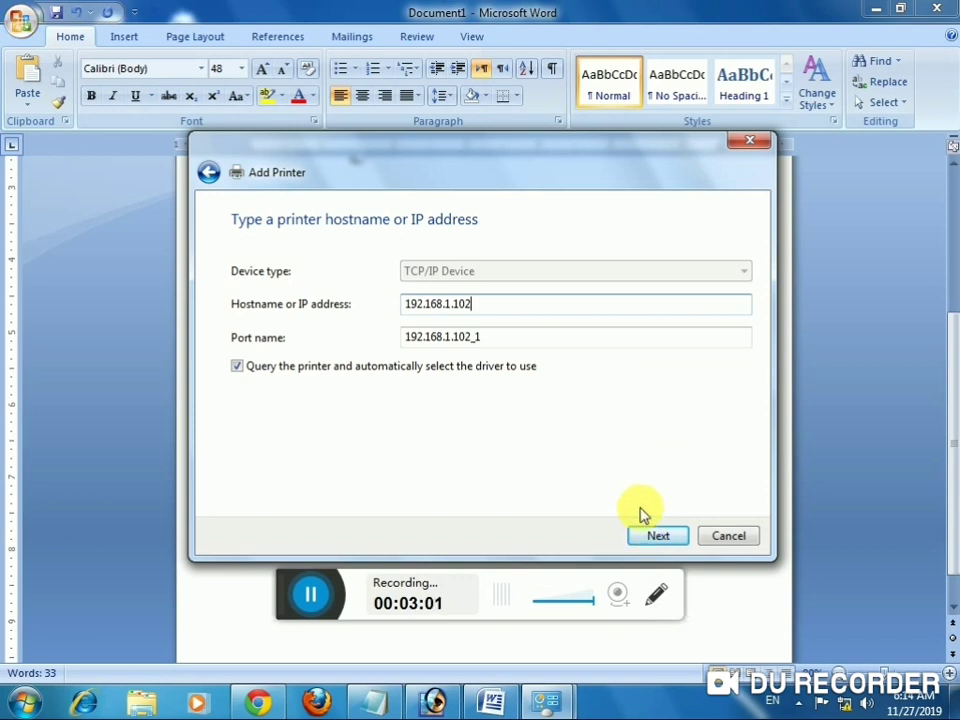
{"action": "left_click", "coordinate": [658, 542]}
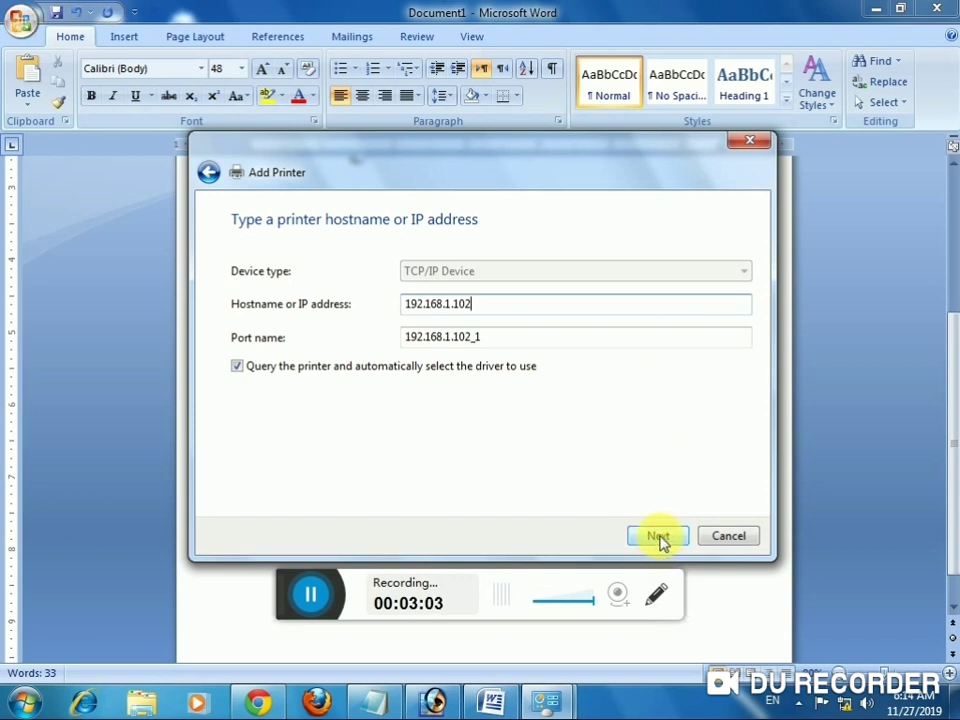
{"action": "left_click", "coordinate": [658, 538]}
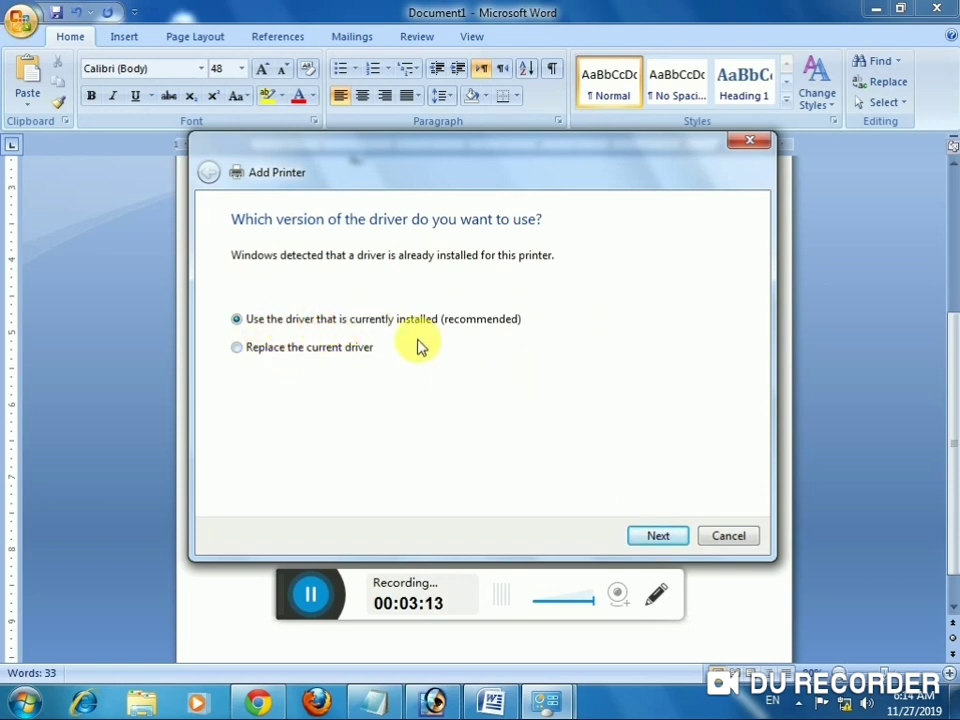
Keep the currently installed driver, accept the printer name KONICA MINOLTA 751/601 PS(P), and finish adding the printer
{"action": "left_click", "coordinate": [657, 537]}
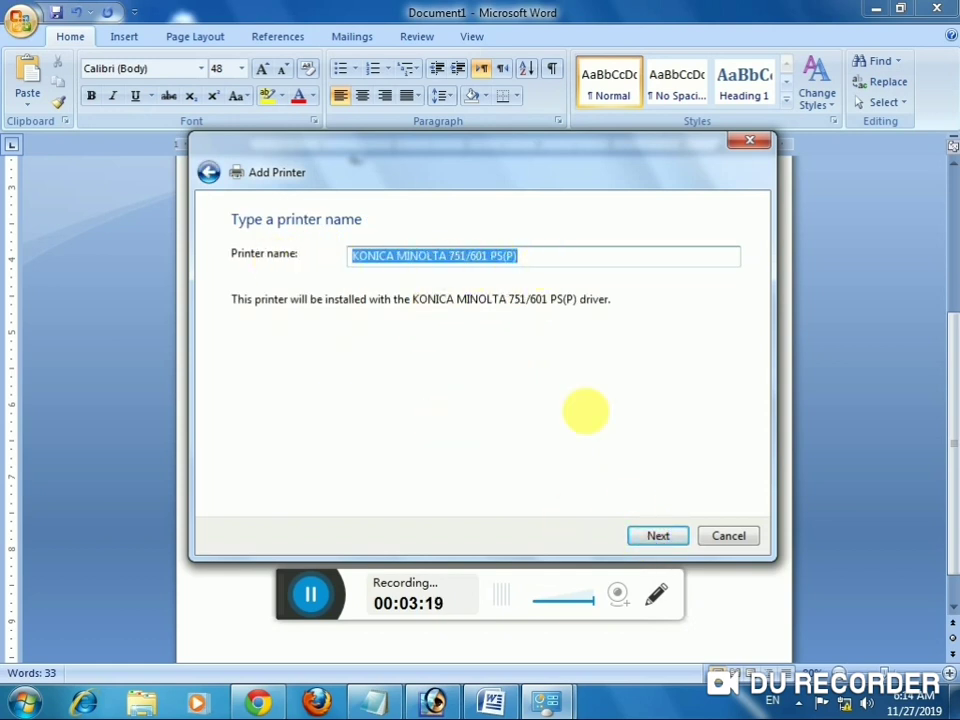
{"action": "left_click", "coordinate": [657, 536]}
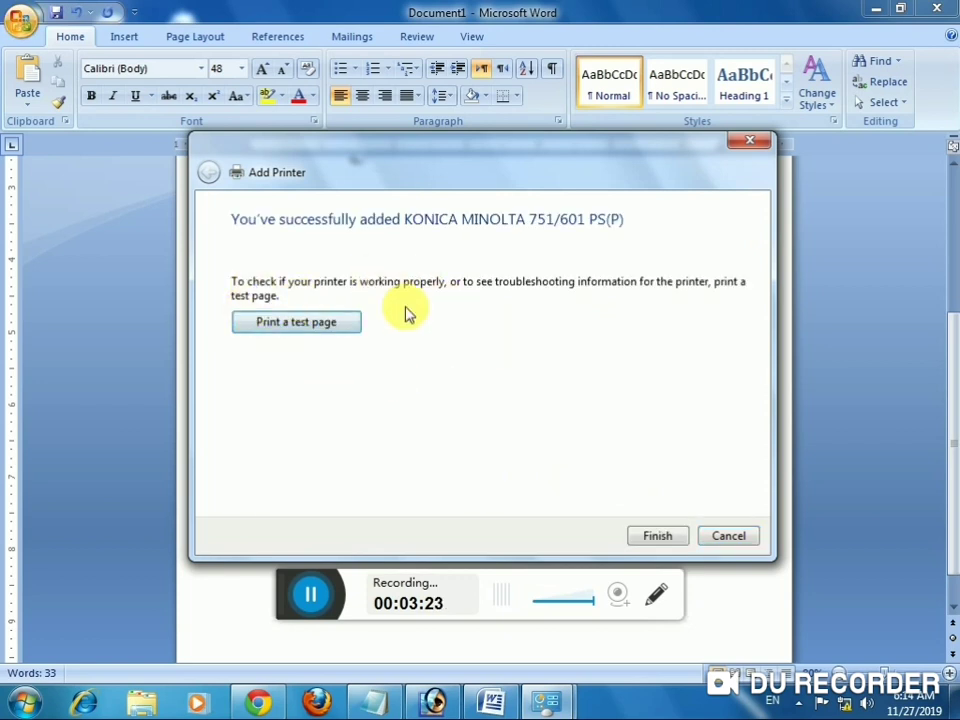
{"action": "left_click", "coordinate": [654, 538]}
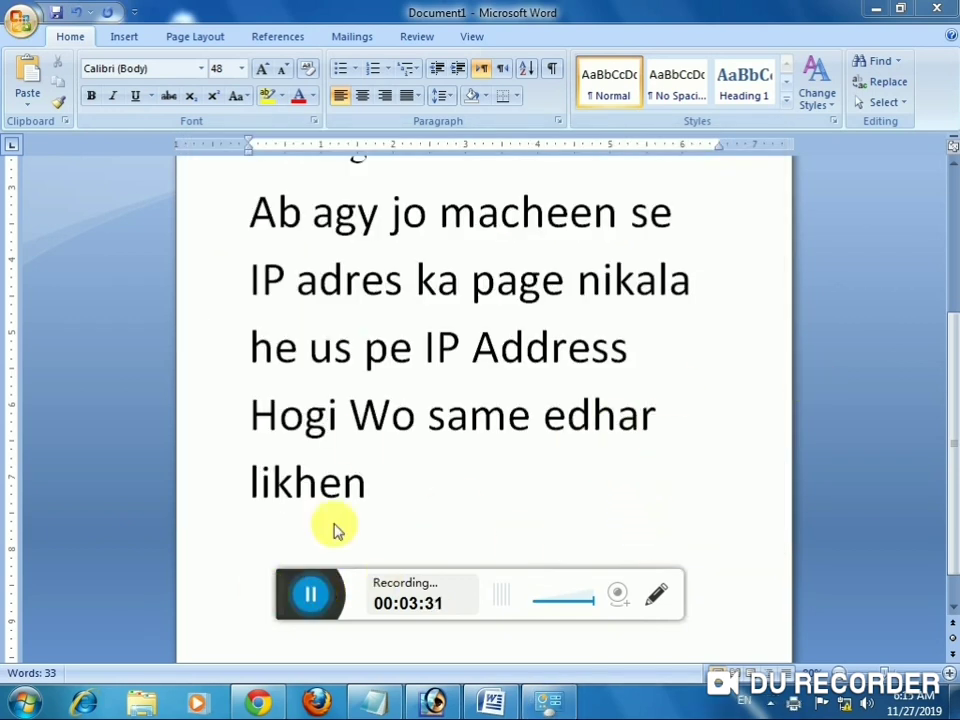
Create a new blank Word document and print one copy of it on the KONICA MINOLTA 751/601 PS(P)
{"action": "left_click", "coordinate": [492, 703]}
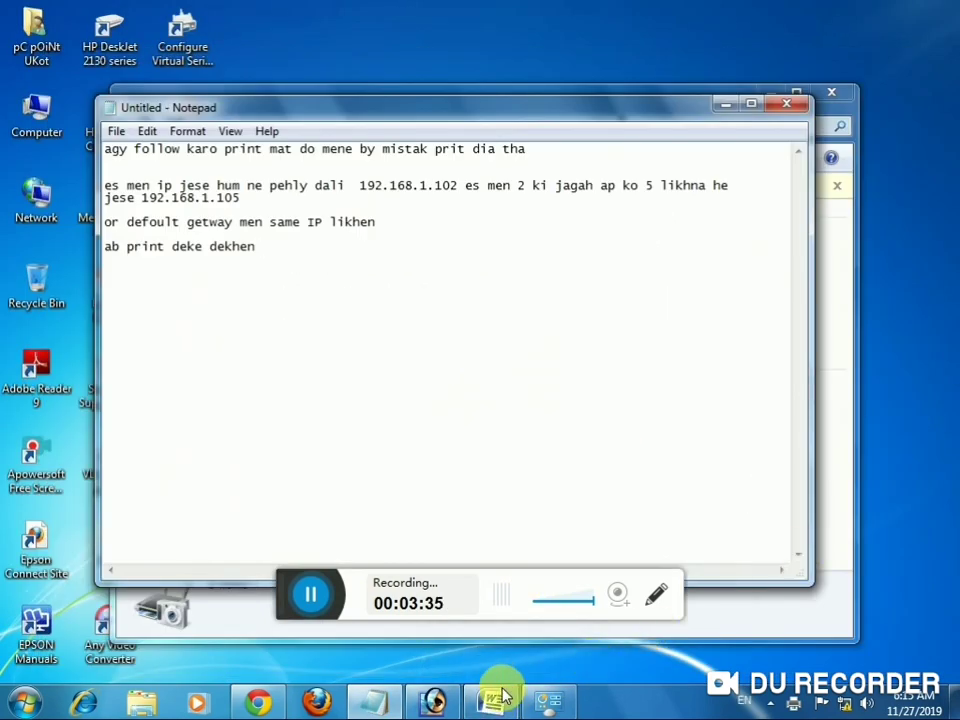
{"action": "left_click", "coordinate": [499, 697]}
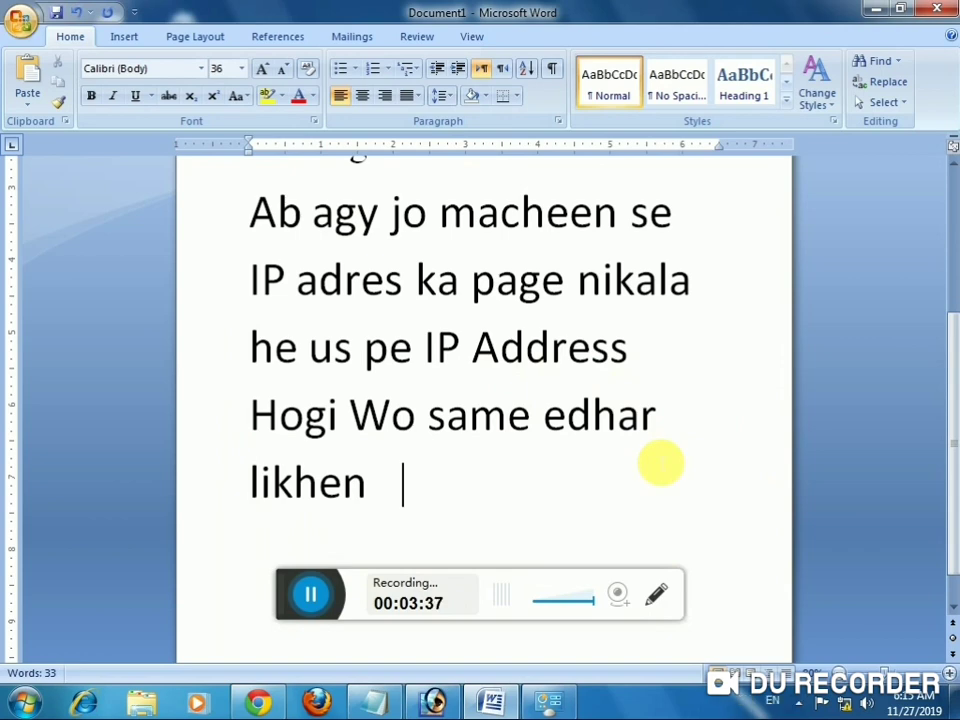
{"action": "key", "text": "ctrl+n"}
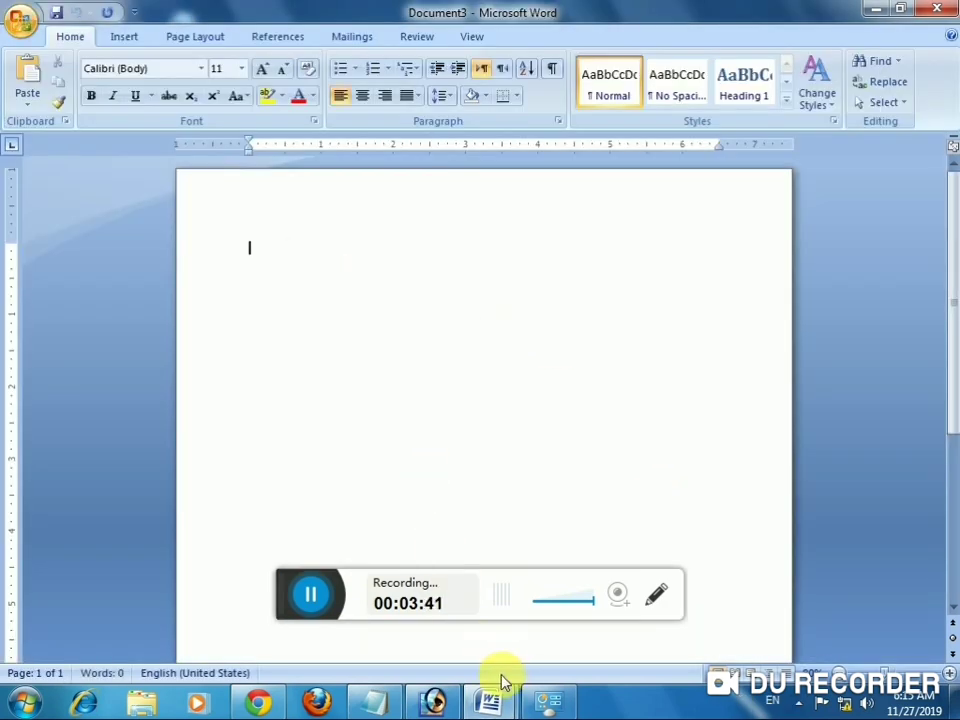
{"action": "key", "text": "ctrl+p"}
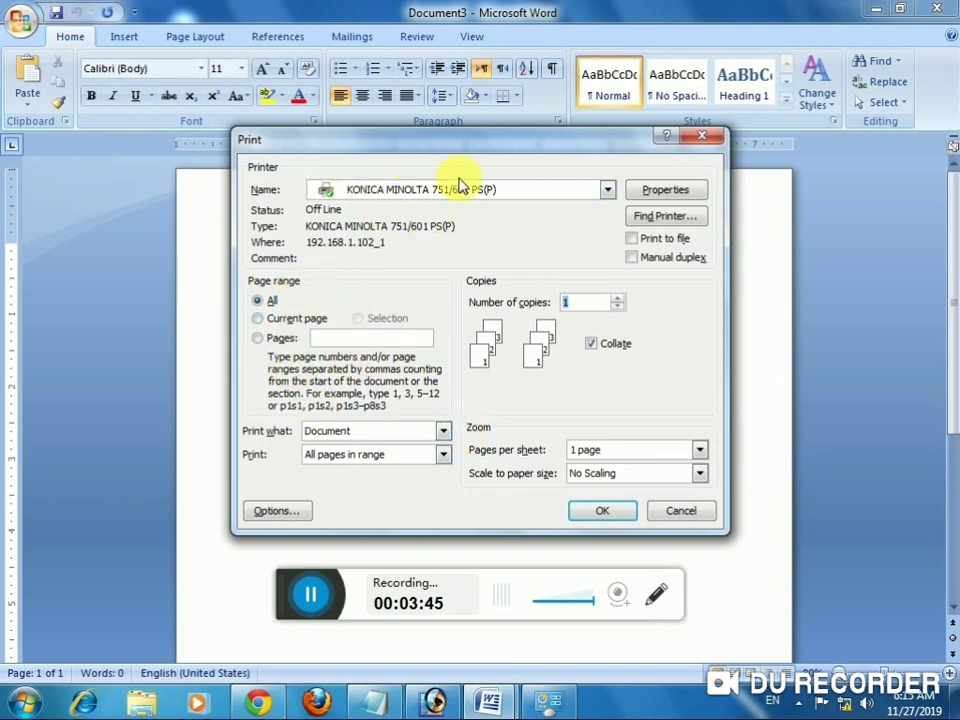
{"action": "left_click", "coordinate": [604, 510]}
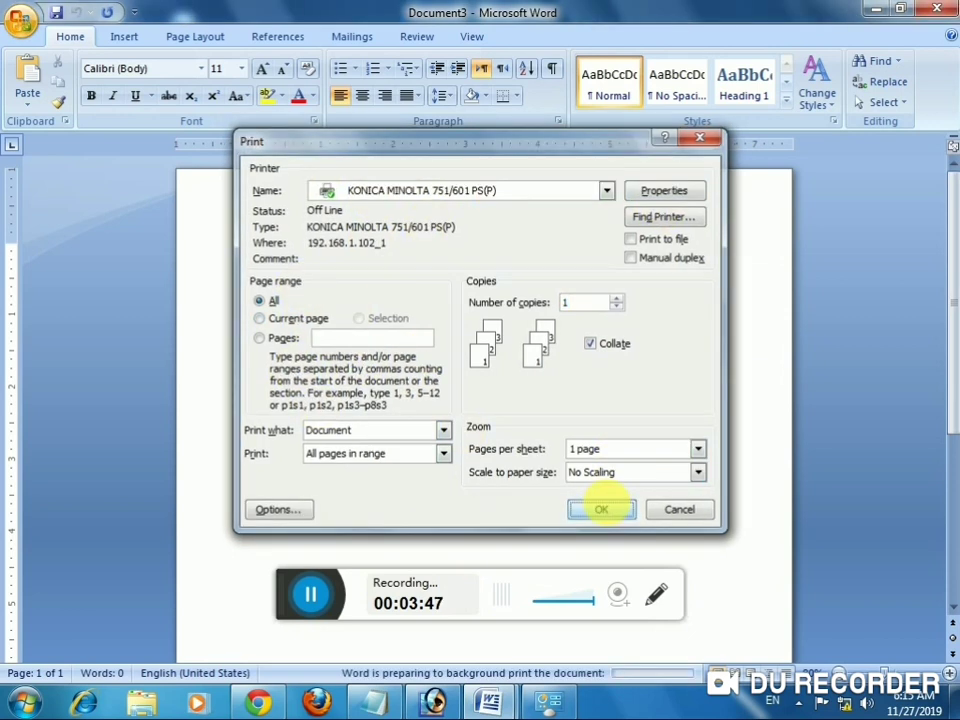
Switch to Devices and Printers and open the print queue of the KONICA MINOLTA 751/601 PS(P)
{"action": "left_click", "coordinate": [24, 703]}
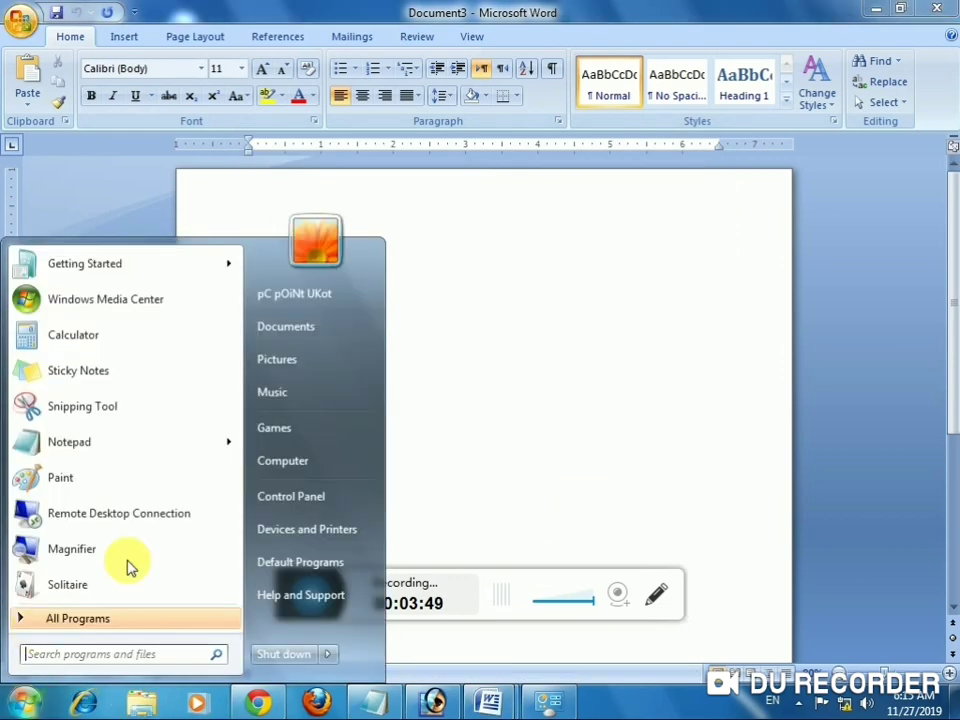
{"action": "left_click", "coordinate": [333, 543]}
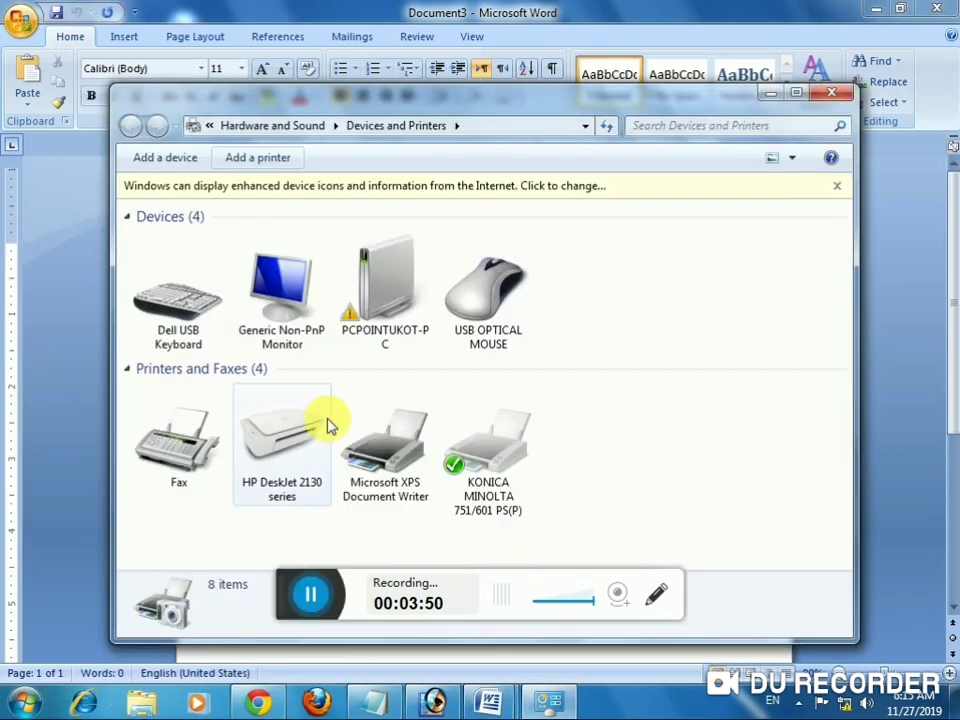
{"action": "double_click", "coordinate": [490, 466]}
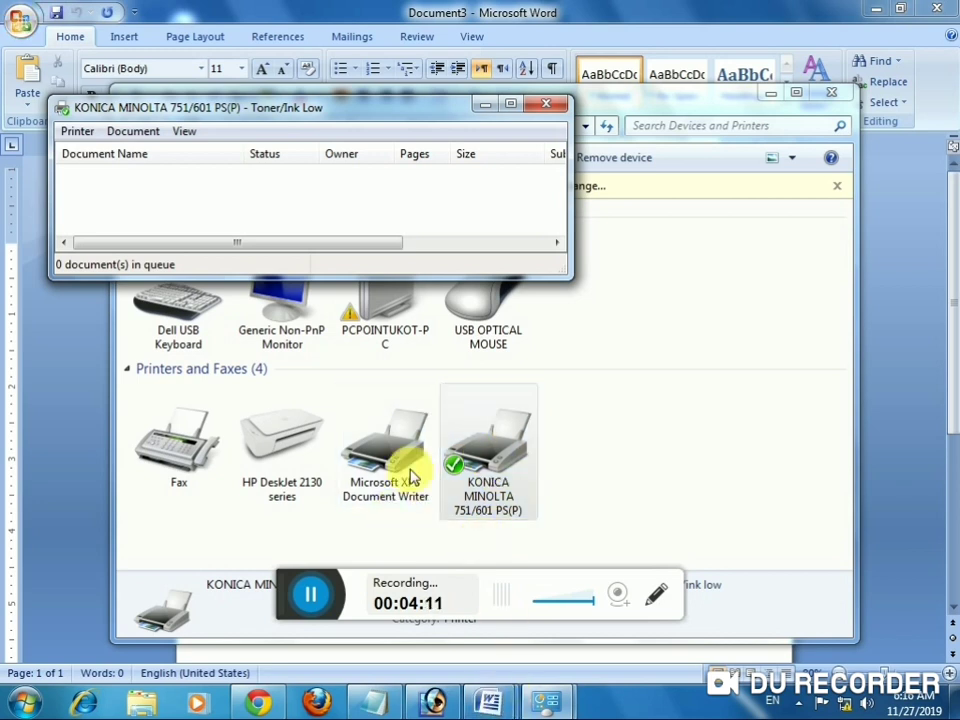
Return to Document3 in Word and print it again on the KONICA MINOLTA 751/601 PS(P)
{"action": "mouse_move", "coordinate": [493, 706]}
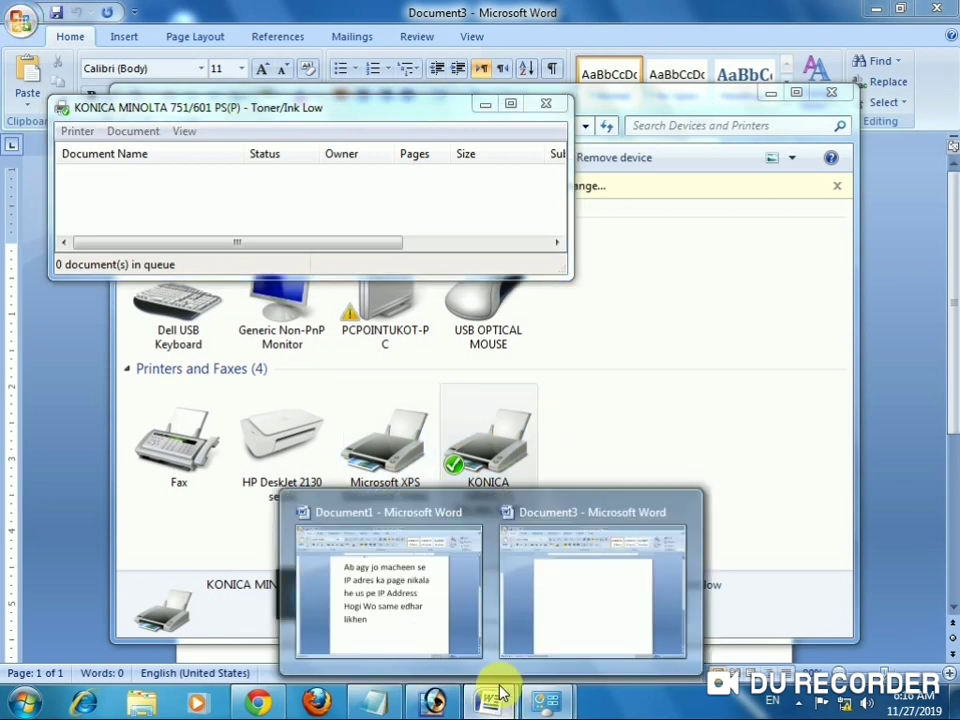
{"action": "left_click", "coordinate": [579, 579]}
{"action": "key", "text": "ctrl+p"}
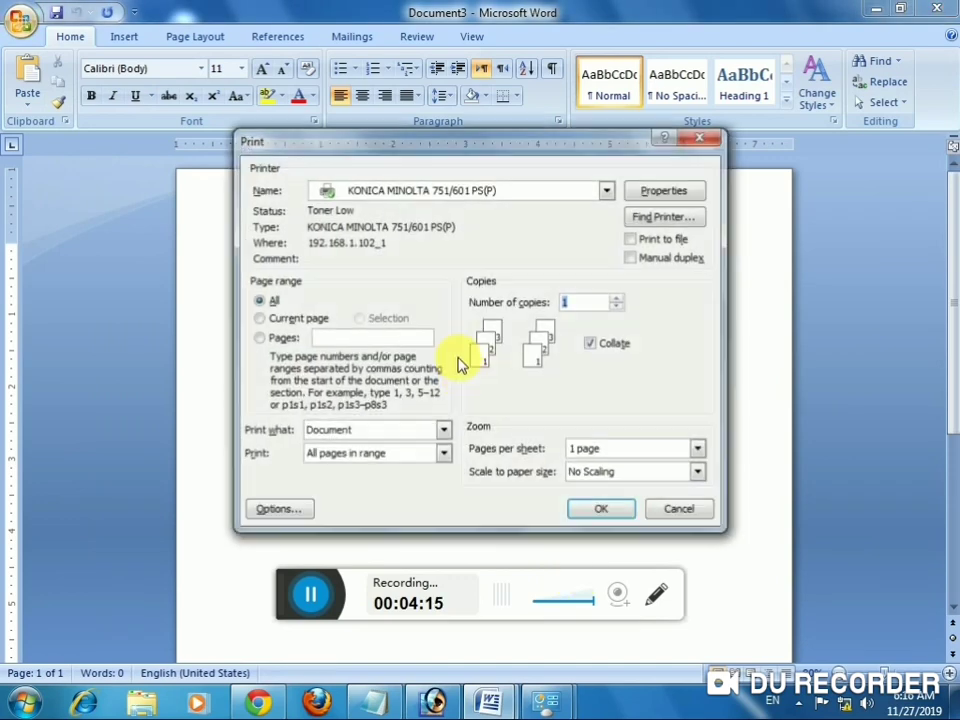
{"action": "left_click", "coordinate": [604, 510]}
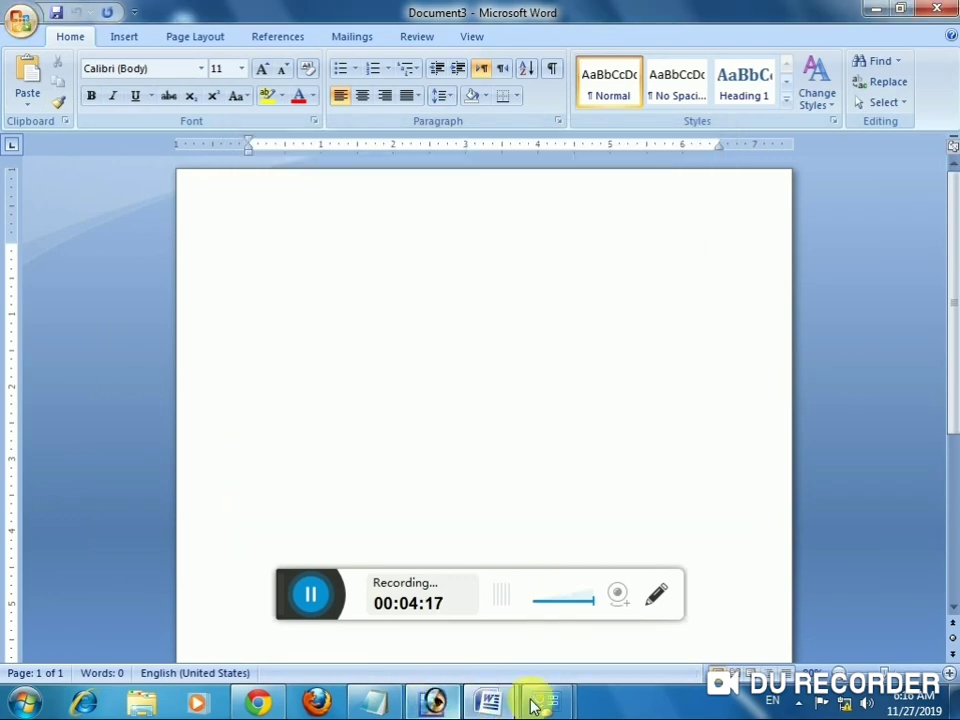
Check the Konica Minolta print queue for the second print job, then return to the blank Word document
{"action": "mouse_move", "coordinate": [545, 700]}
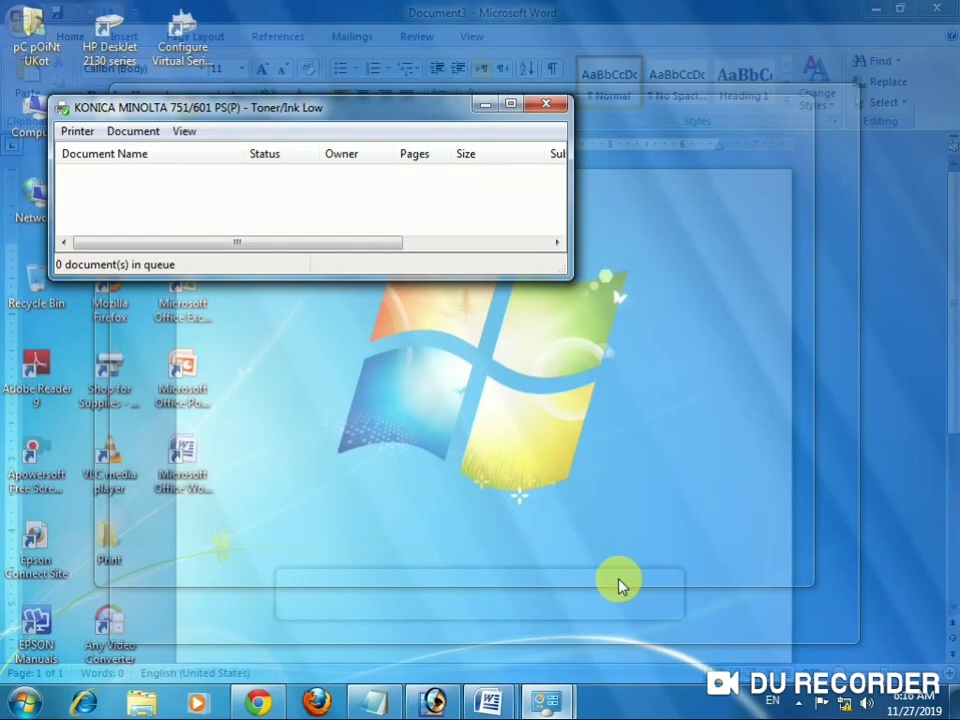
{"action": "left_click", "coordinate": [620, 586]}
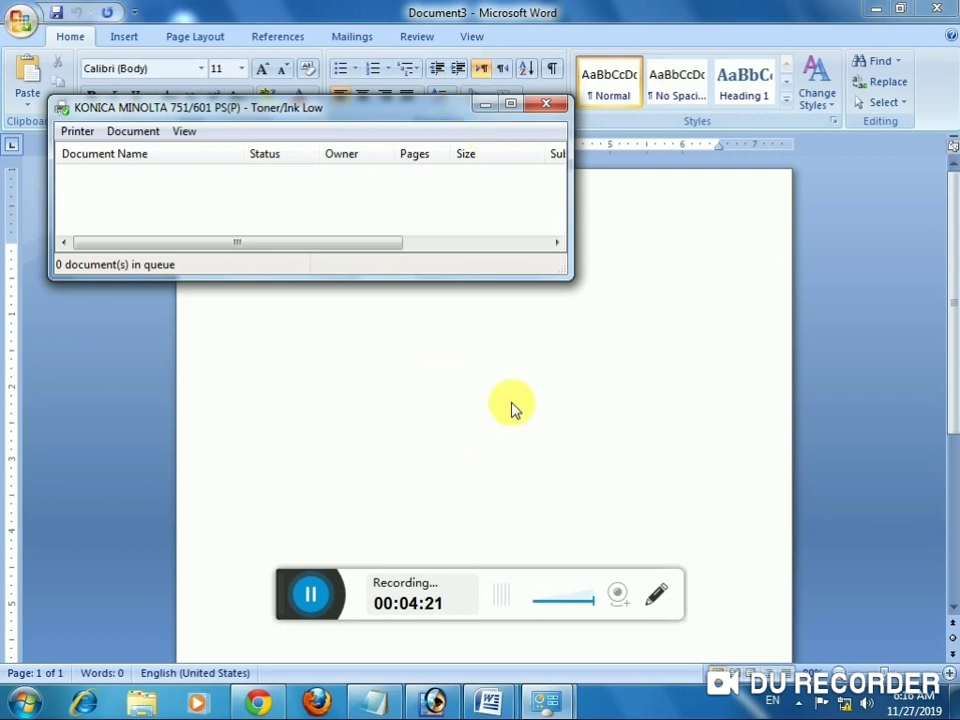
{"action": "left_click", "coordinate": [504, 440]}
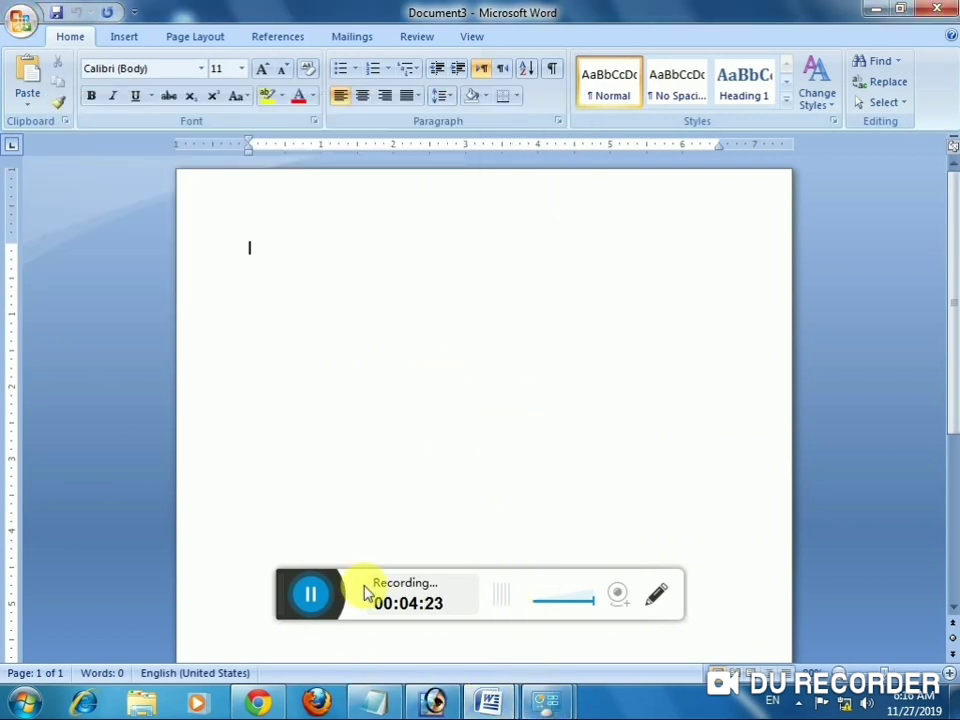
{"action": "left_click", "coordinate": [310, 597]}
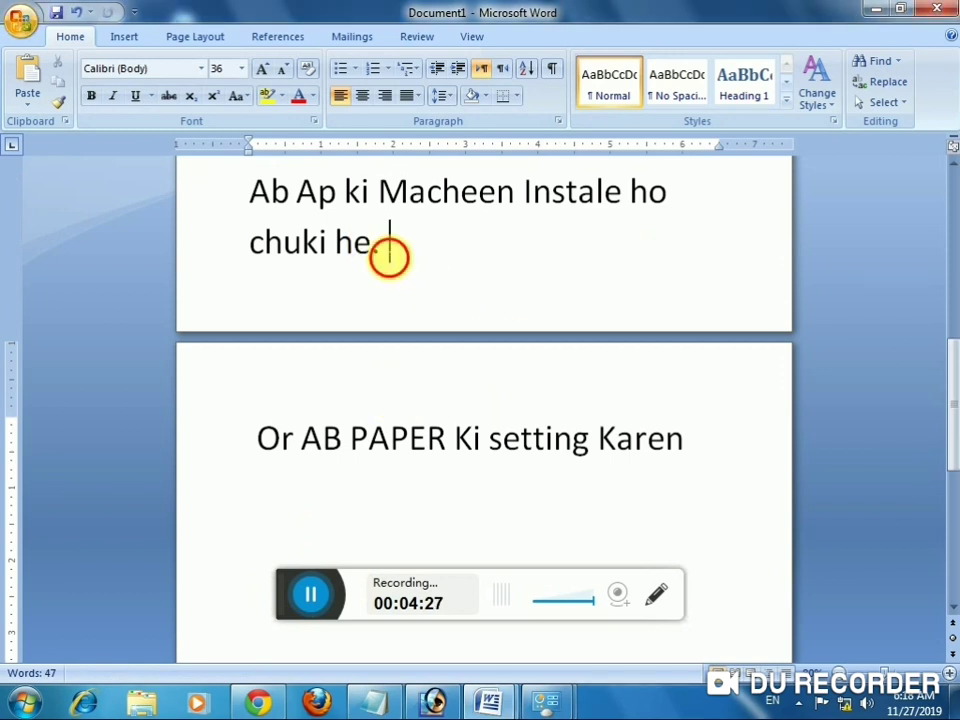
{"action": "left_click_drag", "start_coordinate": [389, 255], "coordinate": [250, 190]}
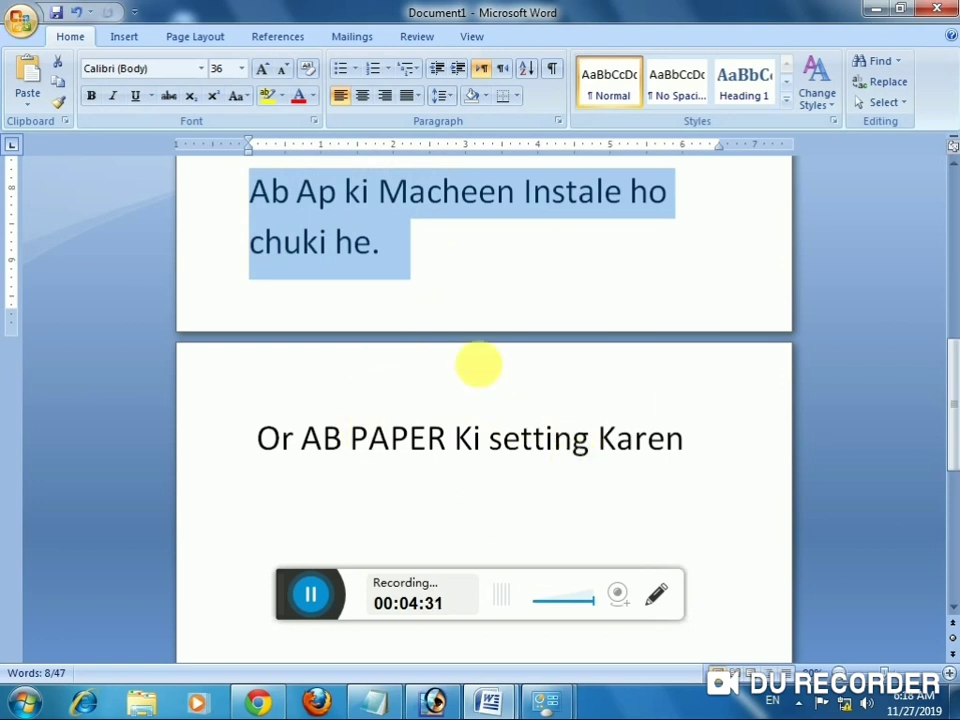
{"action": "left_click_drag", "start_coordinate": [686, 439], "coordinate": [525, 450]}
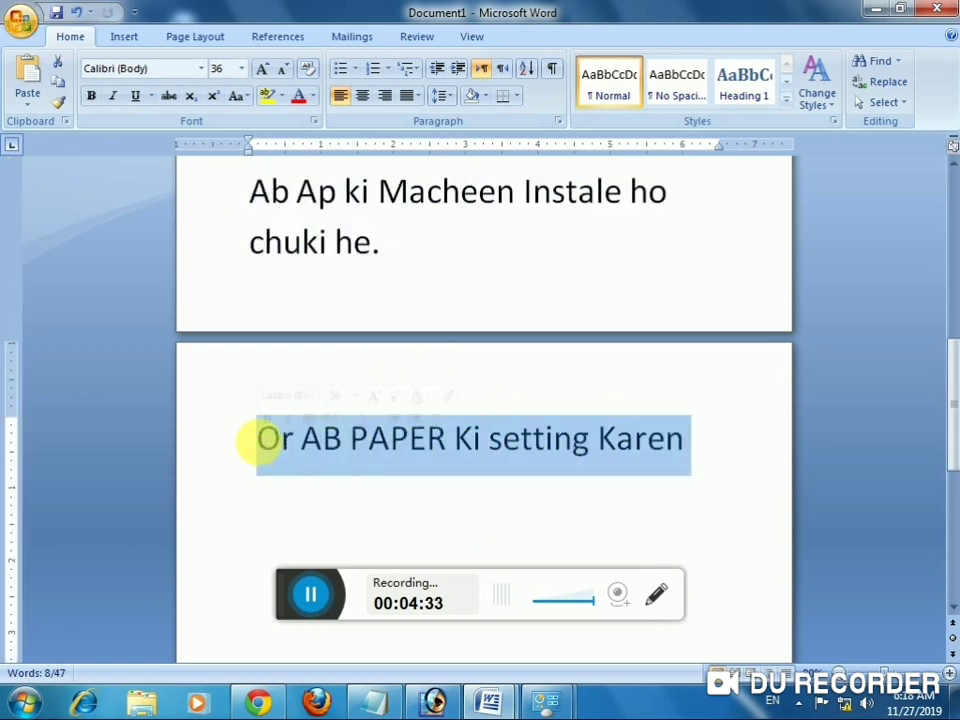
{"action": "left_click_drag", "start_coordinate": [255, 440], "coordinate": [685, 447]}
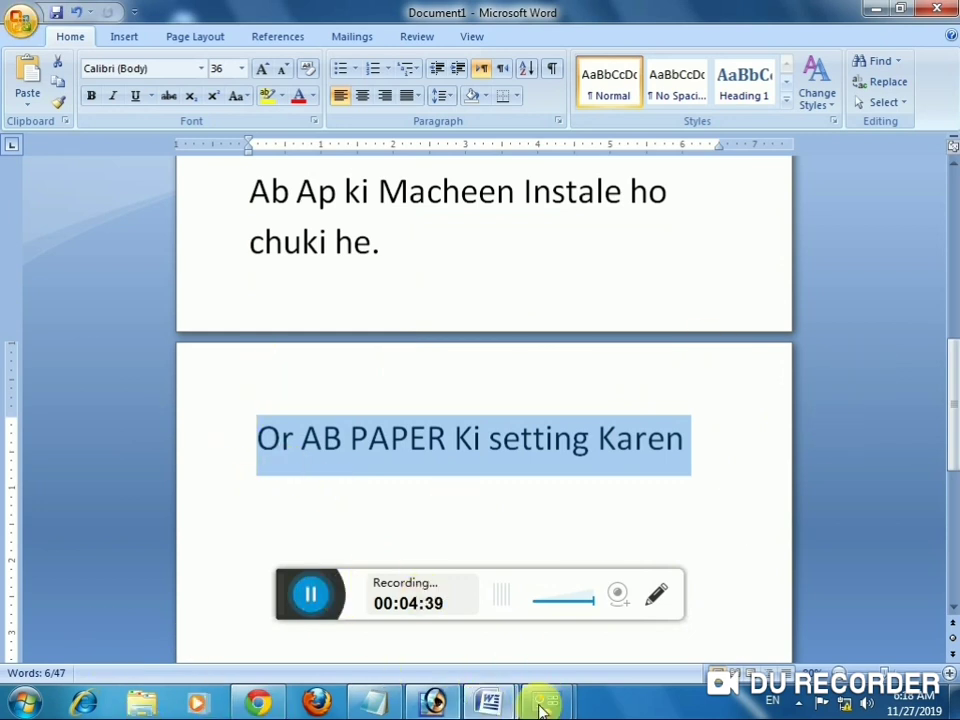
Set the paper size to A4 in the advanced printing preferences of the KONICA MINOLTA 751/601 PS(P) and apply it
{"action": "left_click", "coordinate": [25, 701]}
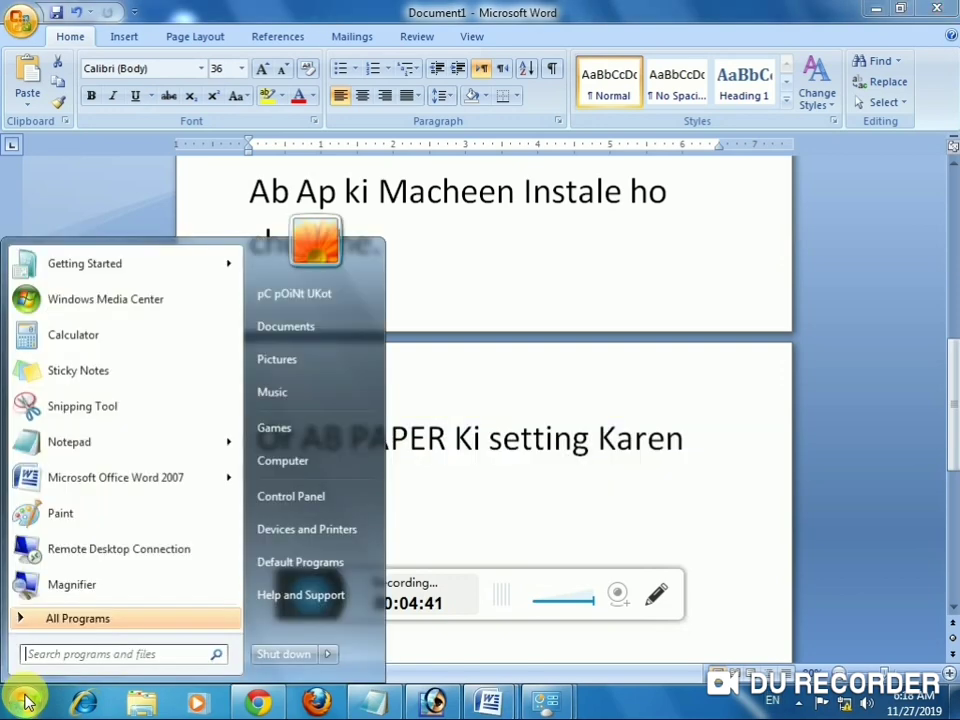
{"action": "left_click", "coordinate": [322, 536]}
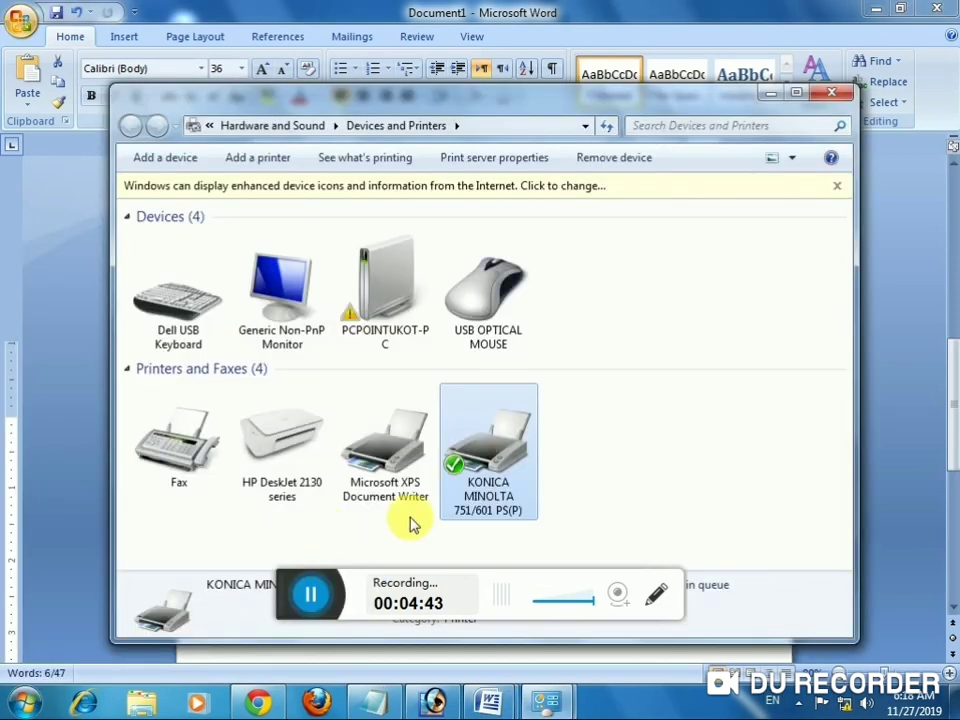
{"action": "right_click", "coordinate": [490, 453]}
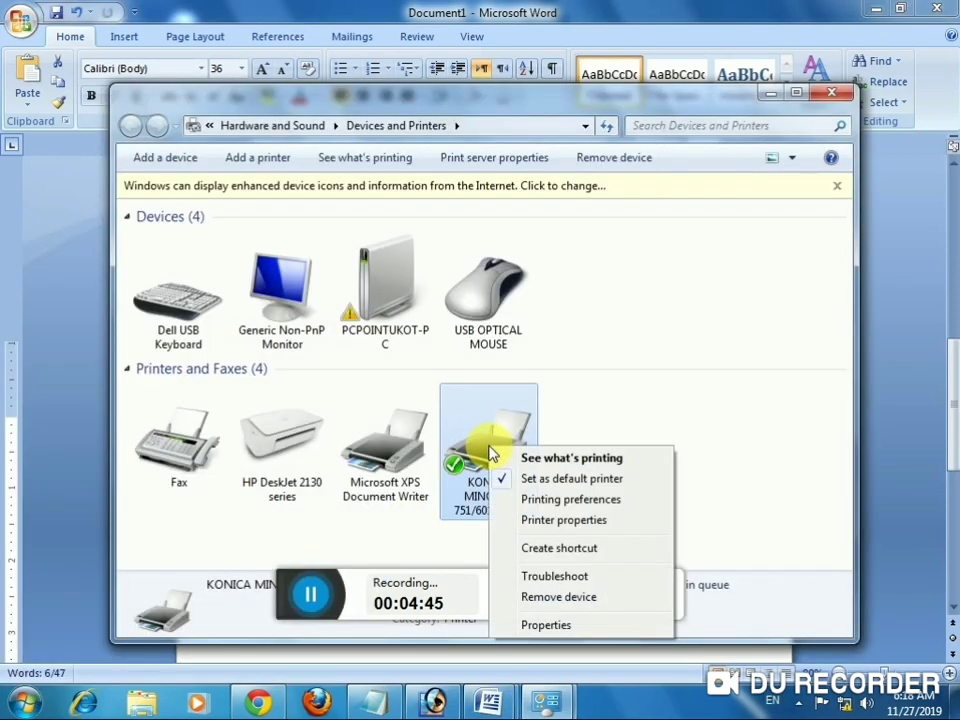
{"action": "left_click", "coordinate": [557, 501]}
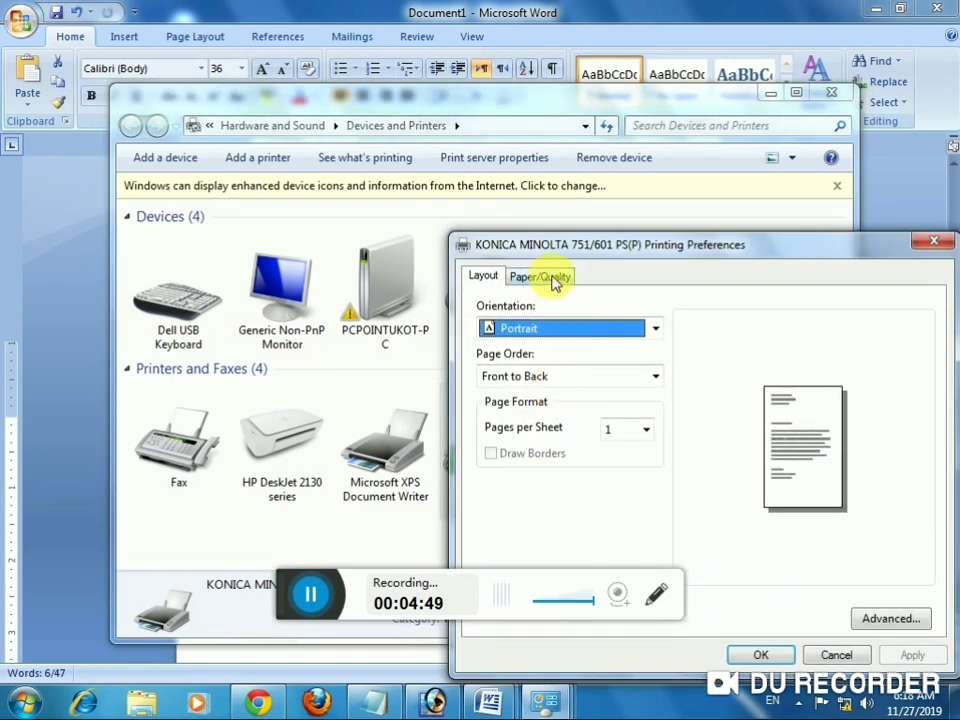
{"action": "left_click", "coordinate": [553, 277]}
{"action": "left_click", "coordinate": [878, 622]}
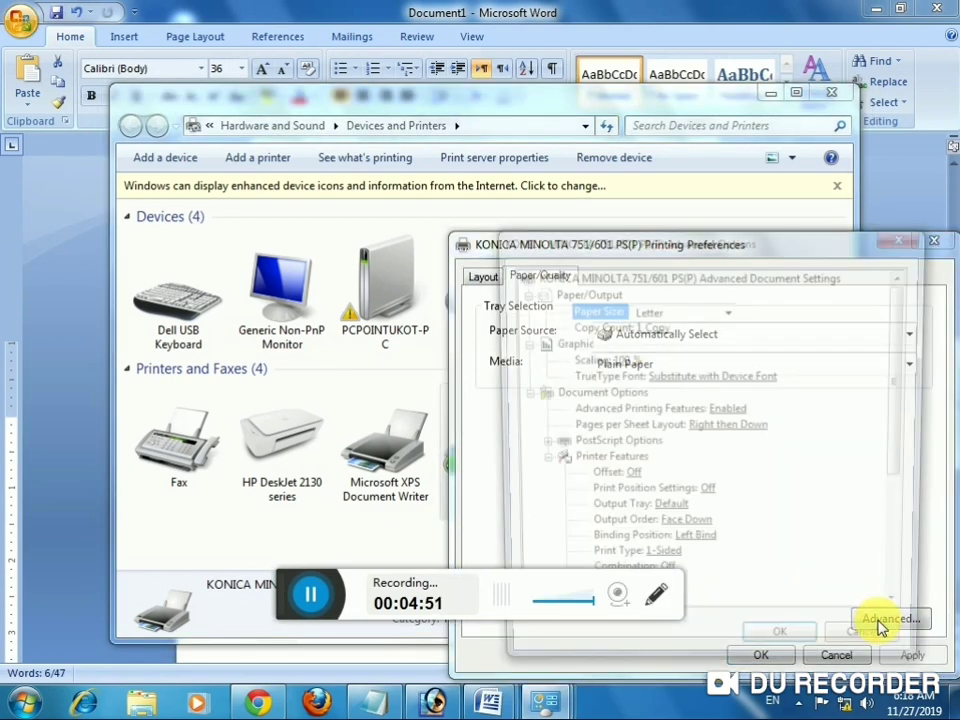
{"action": "left_click", "coordinate": [676, 314]}
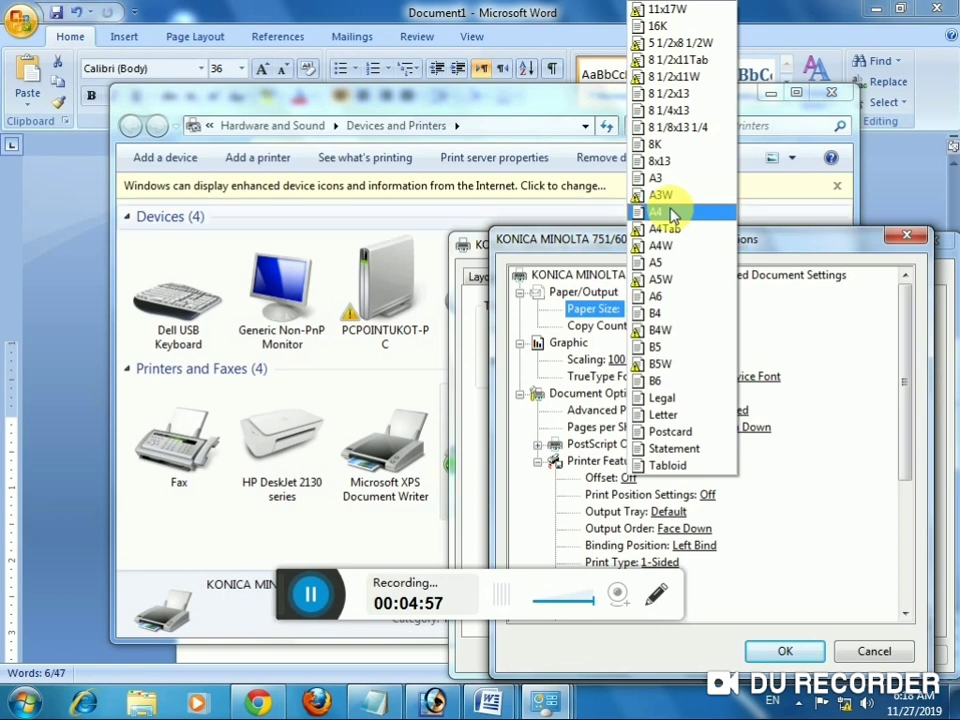
{"action": "left_click", "coordinate": [665, 213]}
{"action": "left_click", "coordinate": [787, 646]}
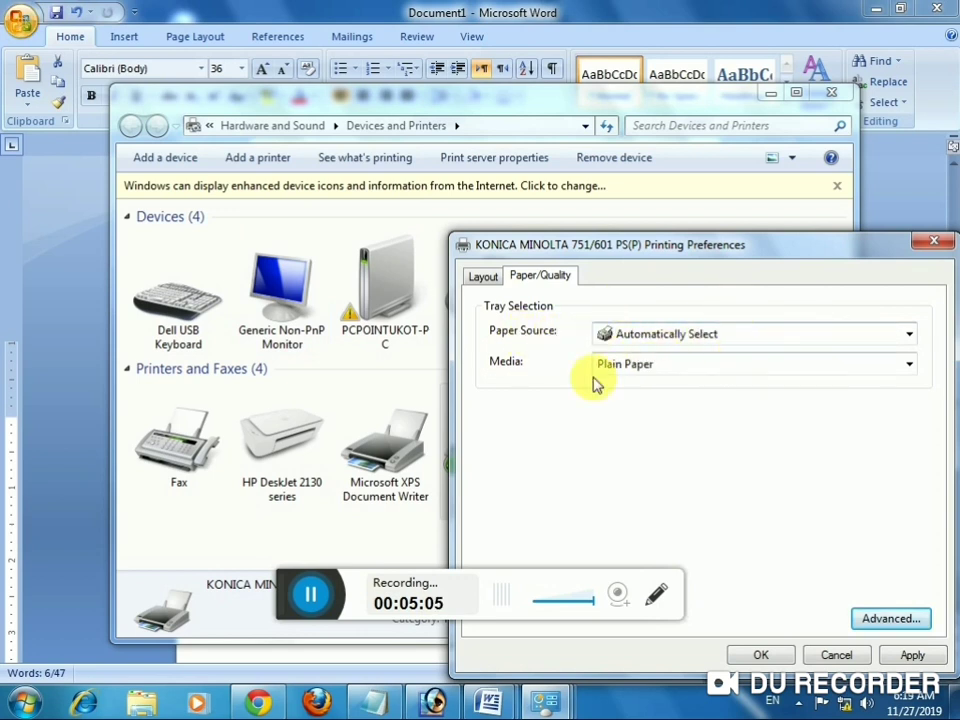
{"action": "left_click", "coordinate": [912, 656]}
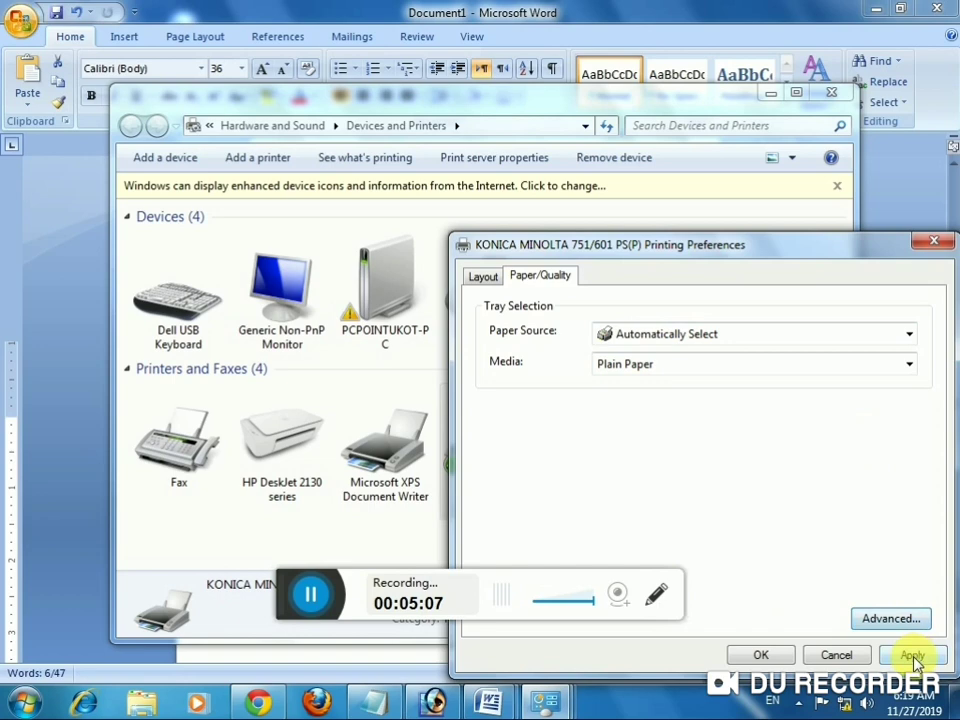
{"action": "left_click", "coordinate": [780, 658]}
Assign A4 paper to Tray1 and Tray2 in the device settings of the KONICA MINOLTA 751/601 PS(P) printer properties
{"action": "left_click", "coordinate": [456, 450]}
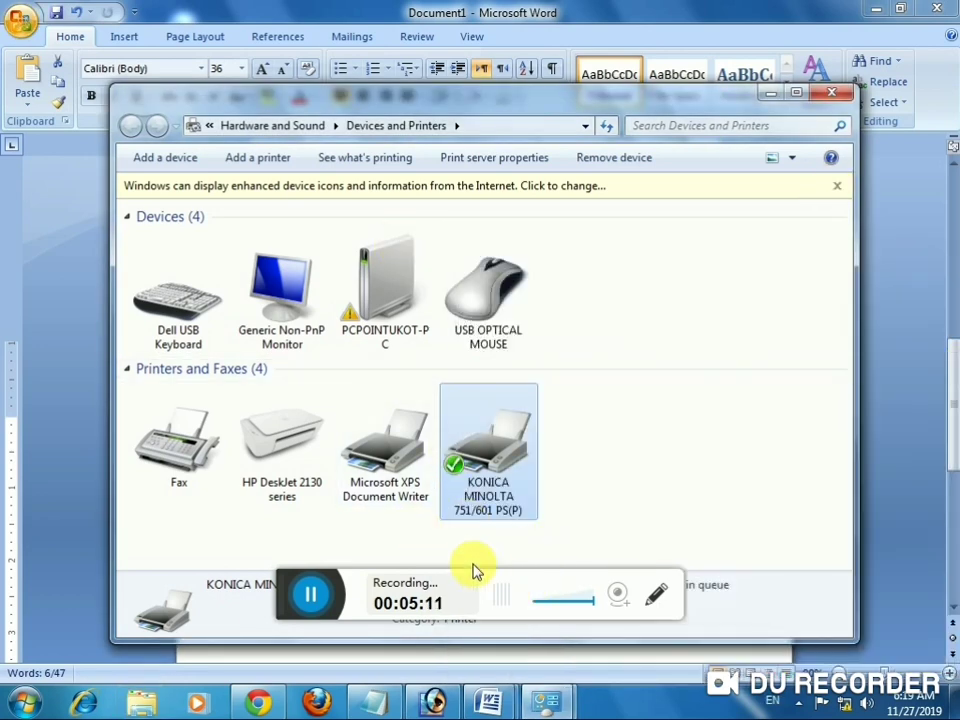
{"action": "left_click", "coordinate": [480, 465]}
{"action": "right_click", "coordinate": [478, 458]}
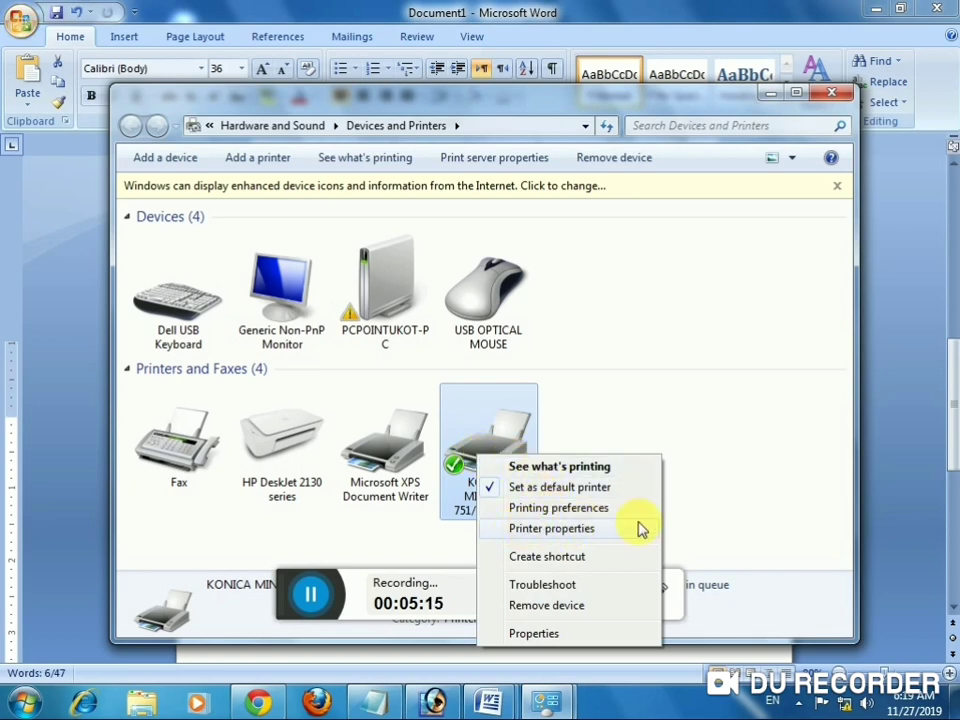
{"action": "left_click", "coordinate": [551, 528]}
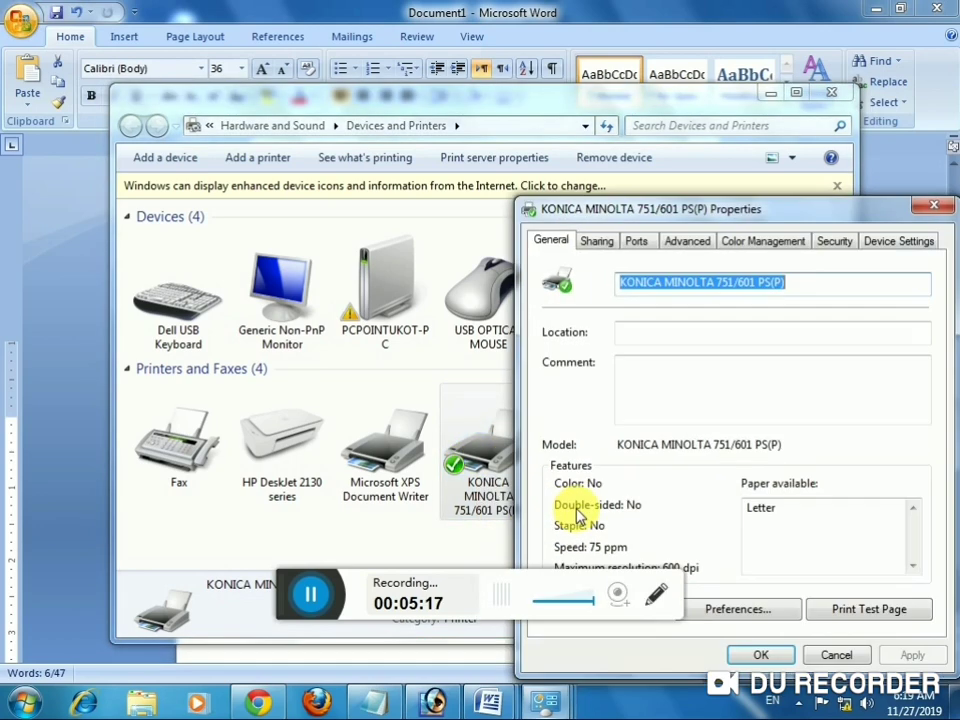
{"action": "left_click", "coordinate": [880, 247]}
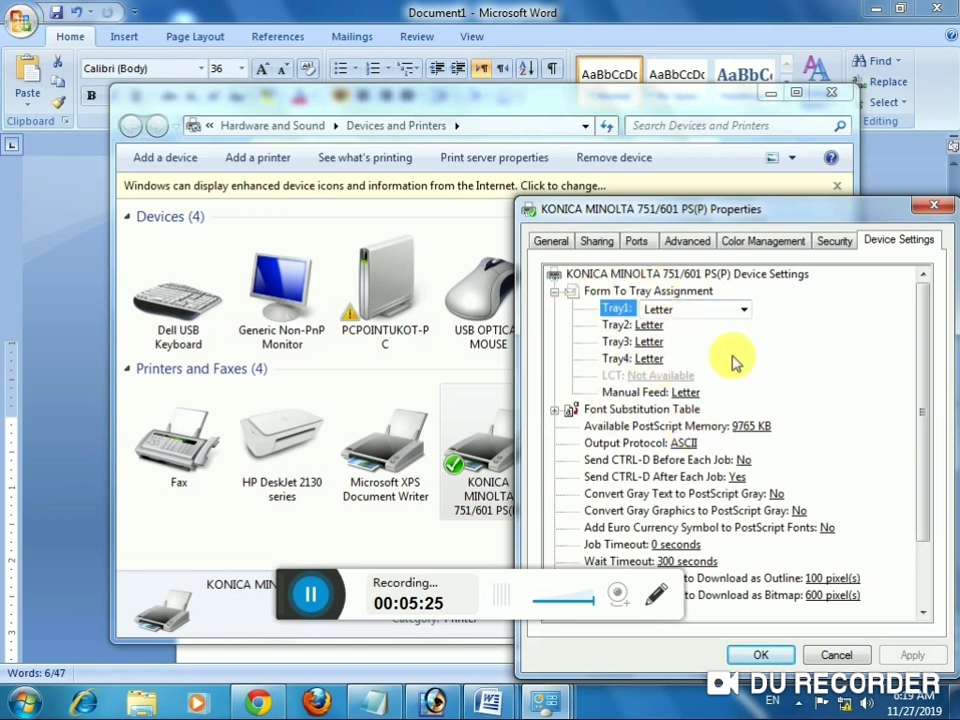
{"action": "left_click", "coordinate": [678, 309]}
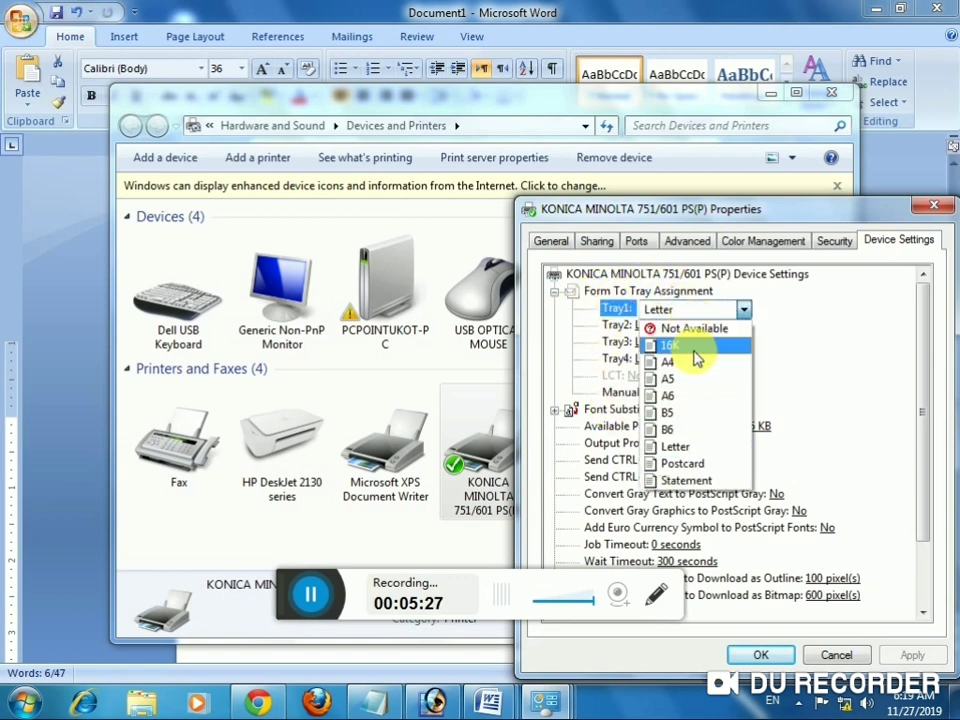
{"action": "left_click", "coordinate": [686, 356]}
{"action": "left_click", "coordinate": [650, 325]}
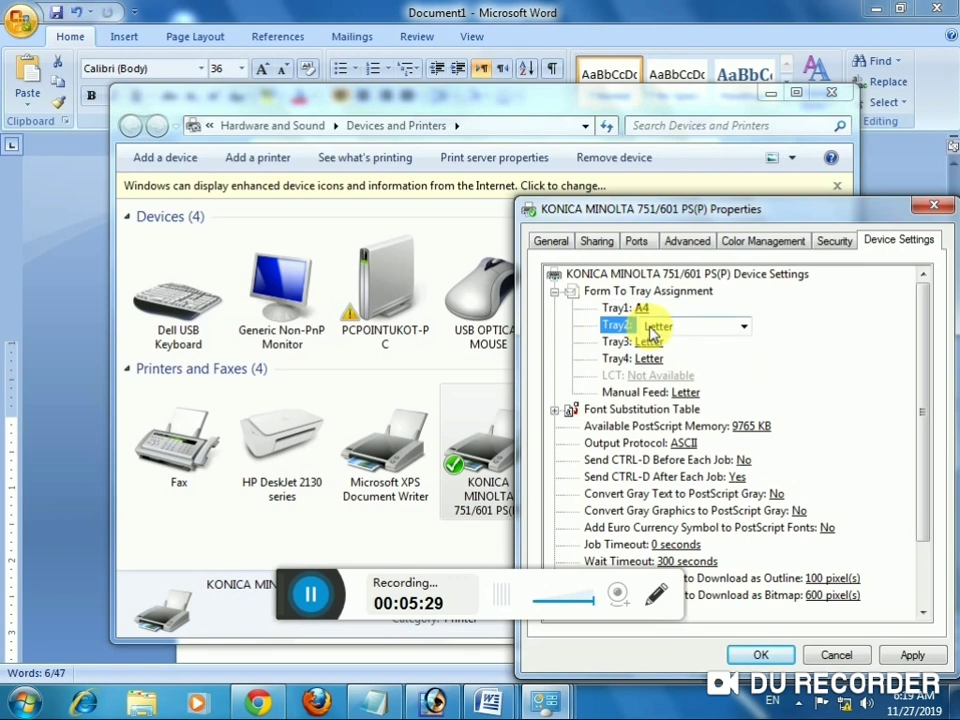
{"action": "left_click", "coordinate": [686, 327]}
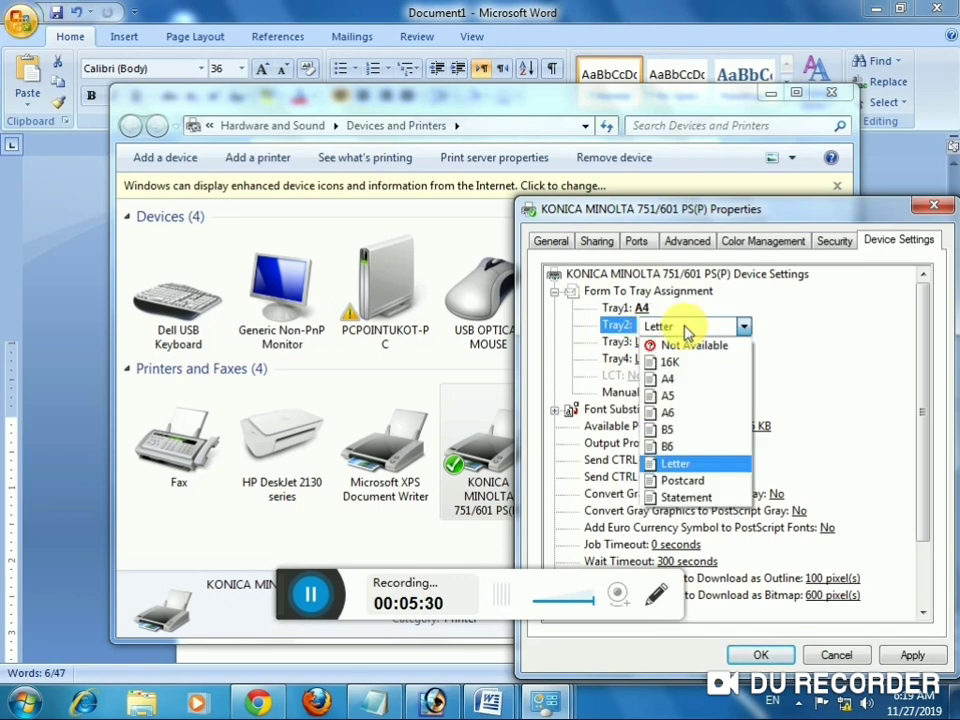
{"action": "left_click", "coordinate": [670, 380]}
Assign A3 paper to Tray3 and Legal paper to Tray4 in the printer's form-to-tray assignment
{"action": "left_click", "coordinate": [649, 341]}
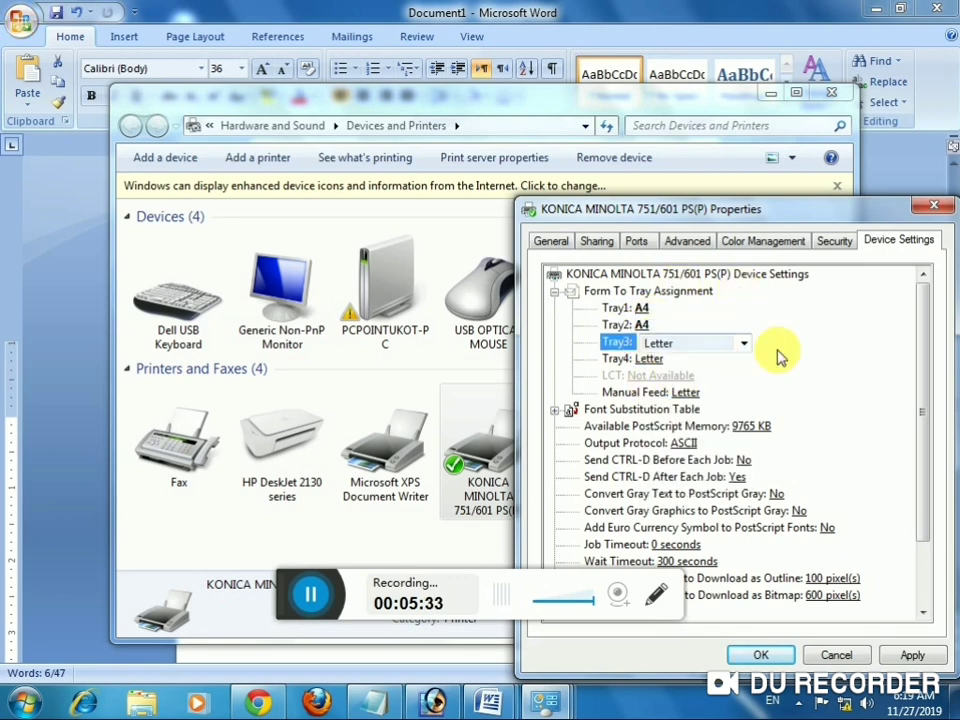
{"action": "left_click", "coordinate": [728, 345]}
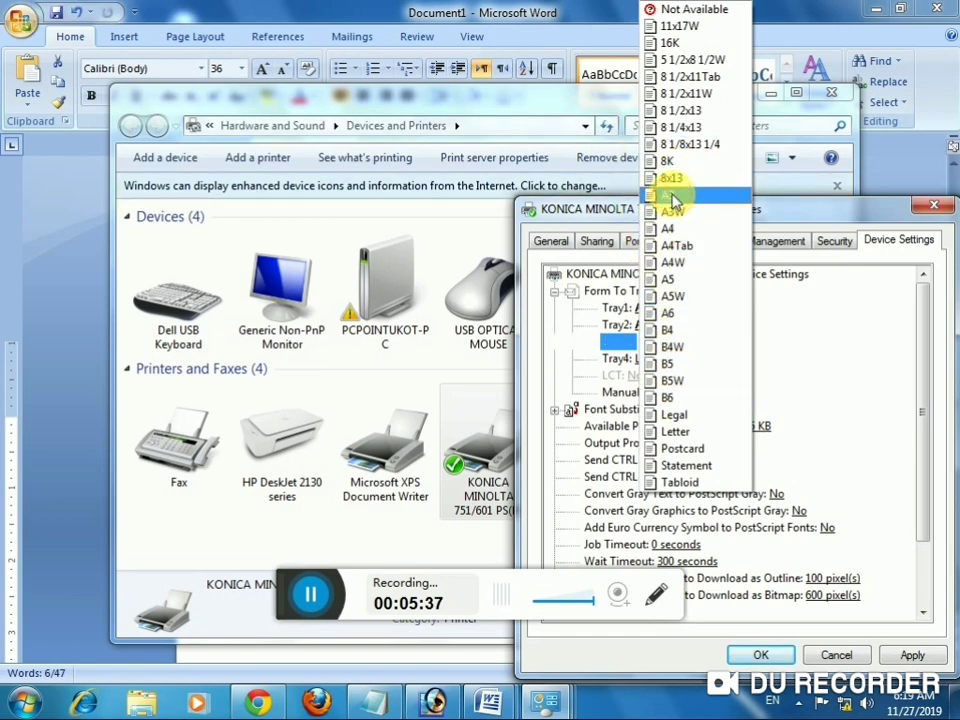
{"action": "left_click", "coordinate": [672, 196]}
{"action": "left_click", "coordinate": [645, 359]}
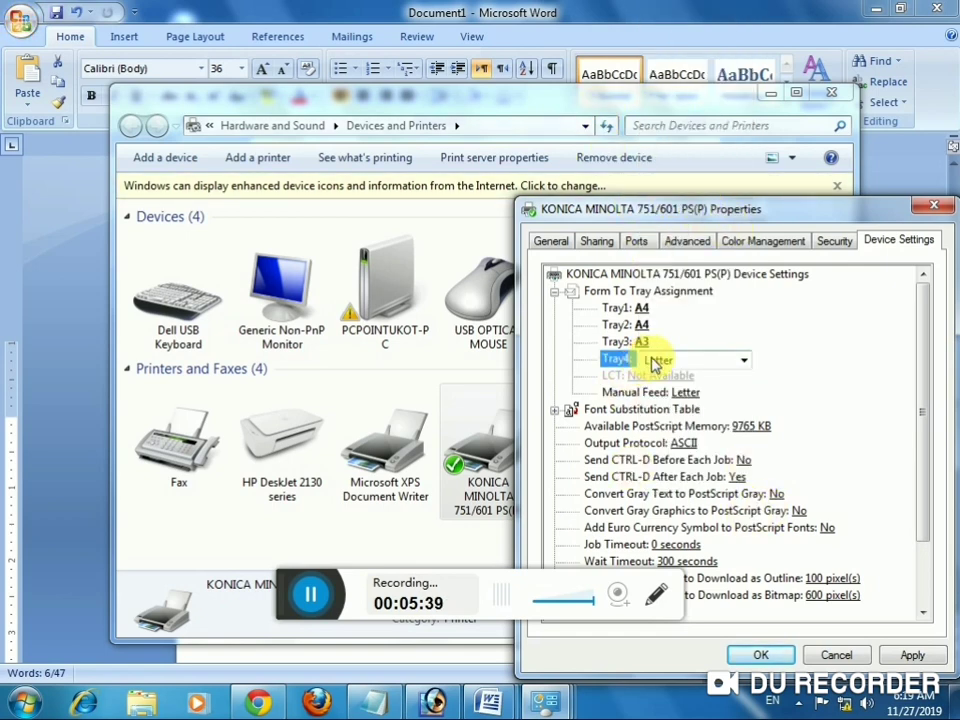
{"action": "left_click", "coordinate": [658, 362]}
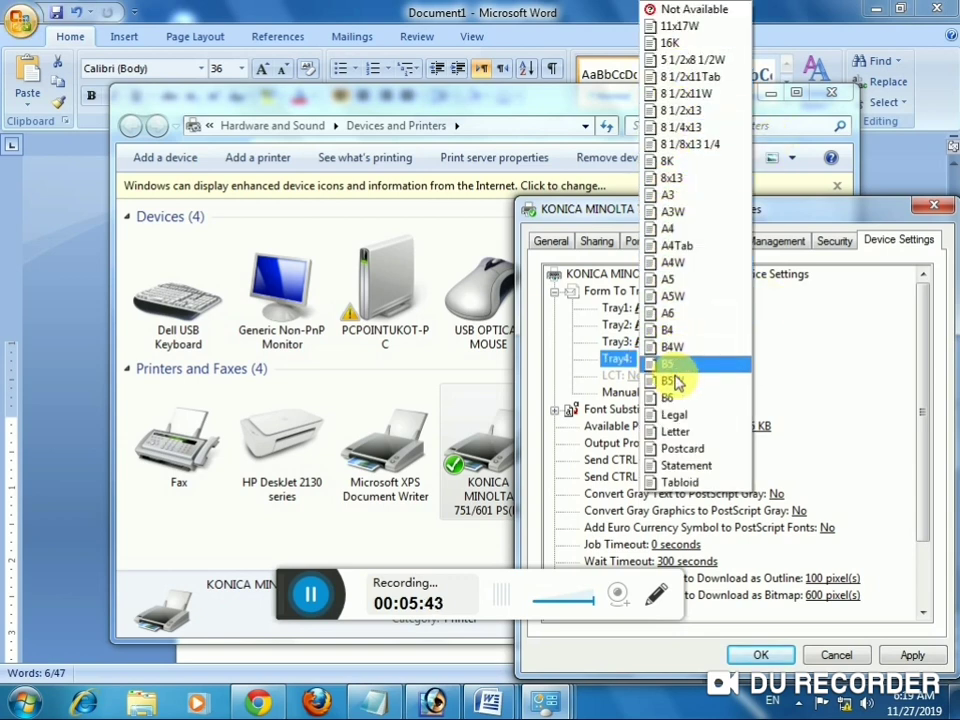
{"action": "left_click", "coordinate": [679, 416]}
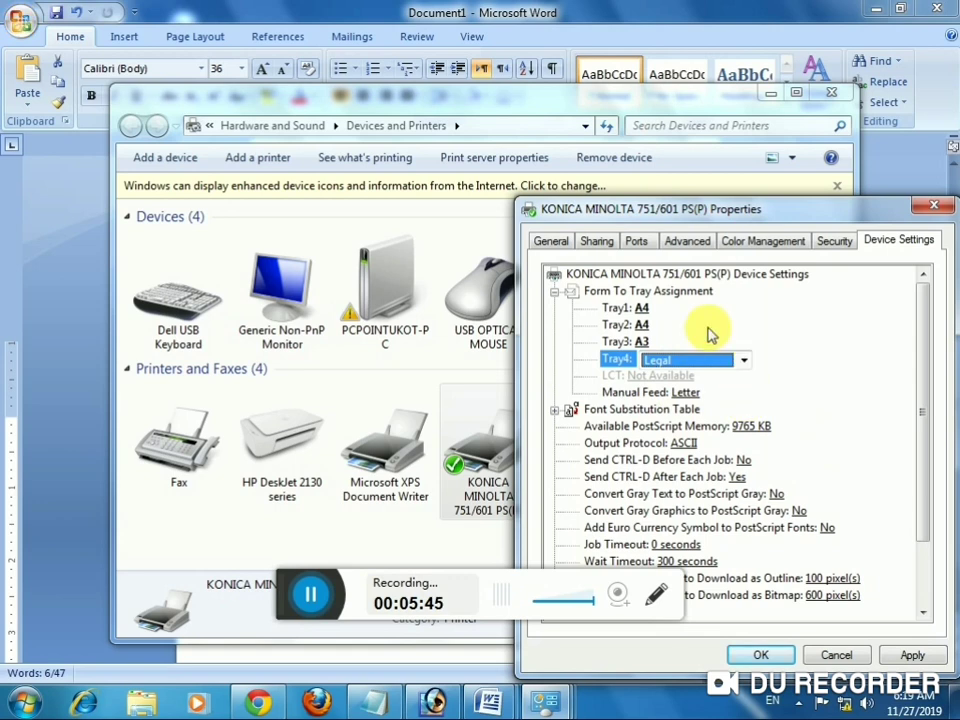
Set the Manual Feed paper to Legal, apply the device settings and close the printer properties
{"action": "left_click", "coordinate": [683, 393]}
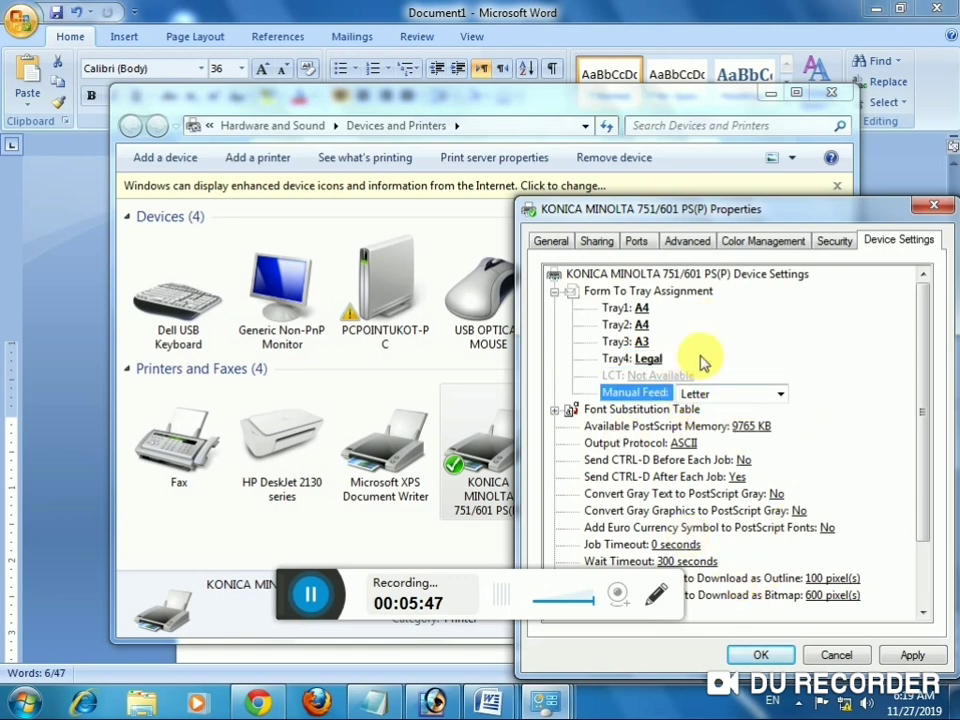
{"action": "left_click", "coordinate": [750, 396]}
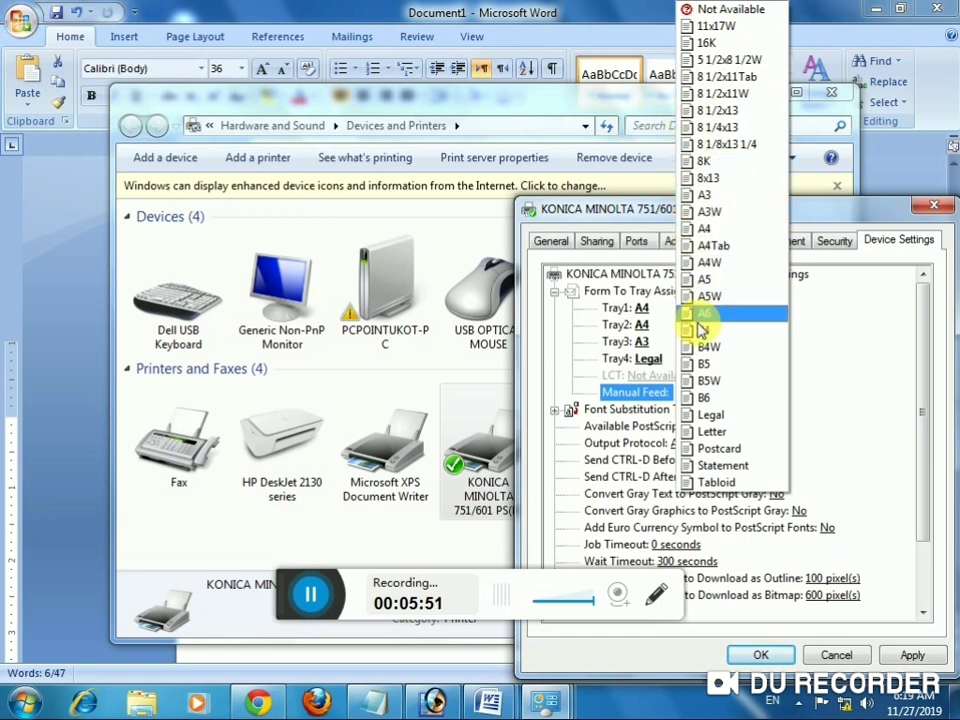
{"action": "left_click", "coordinate": [716, 415]}
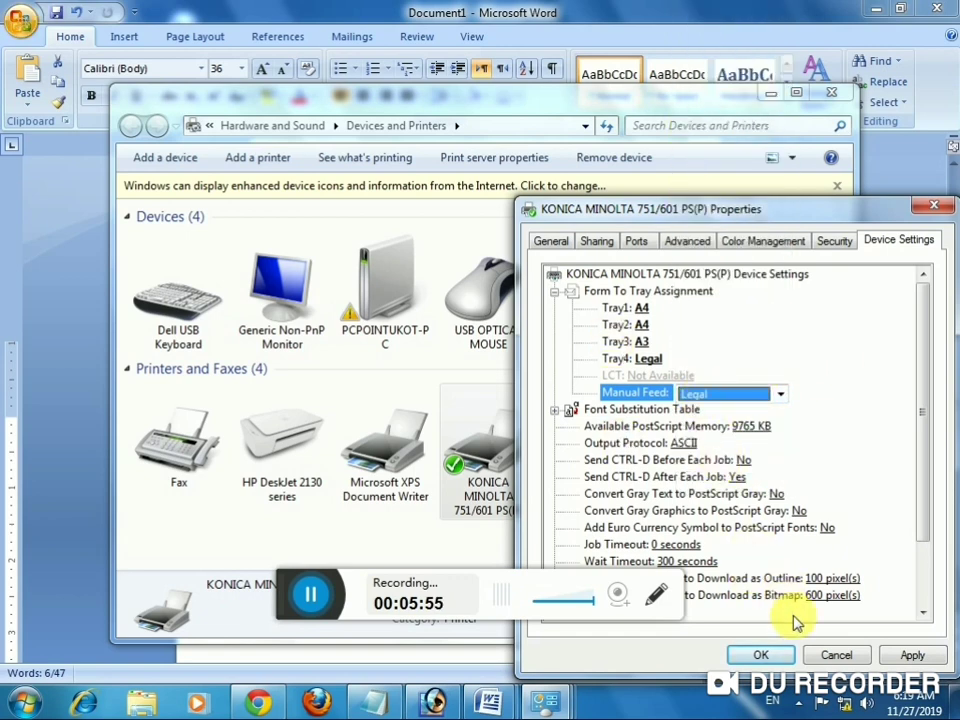
{"action": "left_click", "coordinate": [913, 656]}
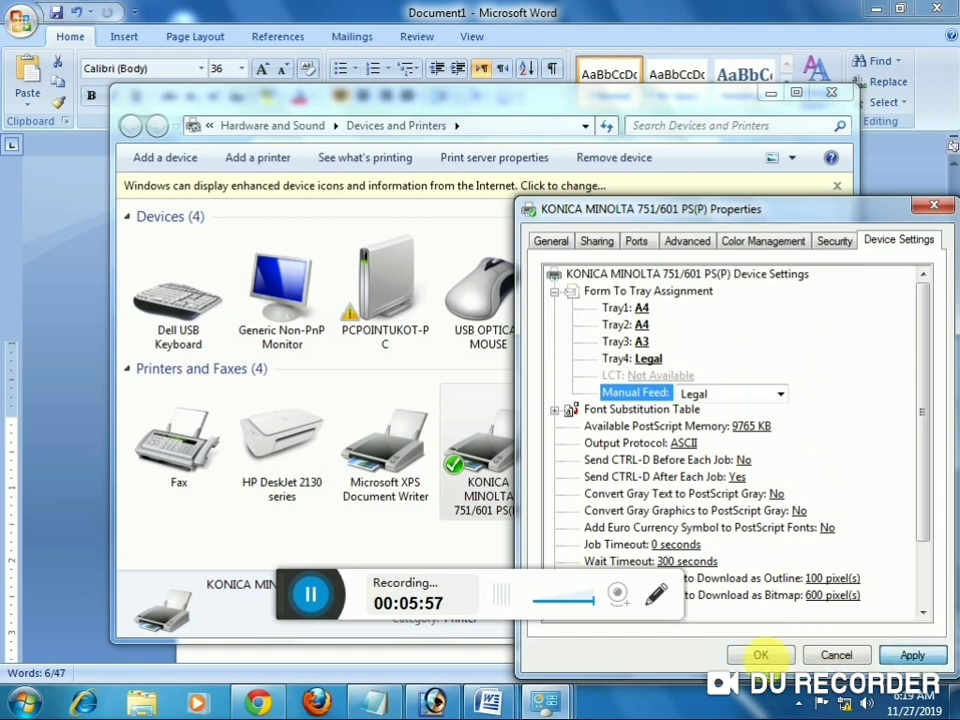
{"action": "left_click", "coordinate": [762, 656]}
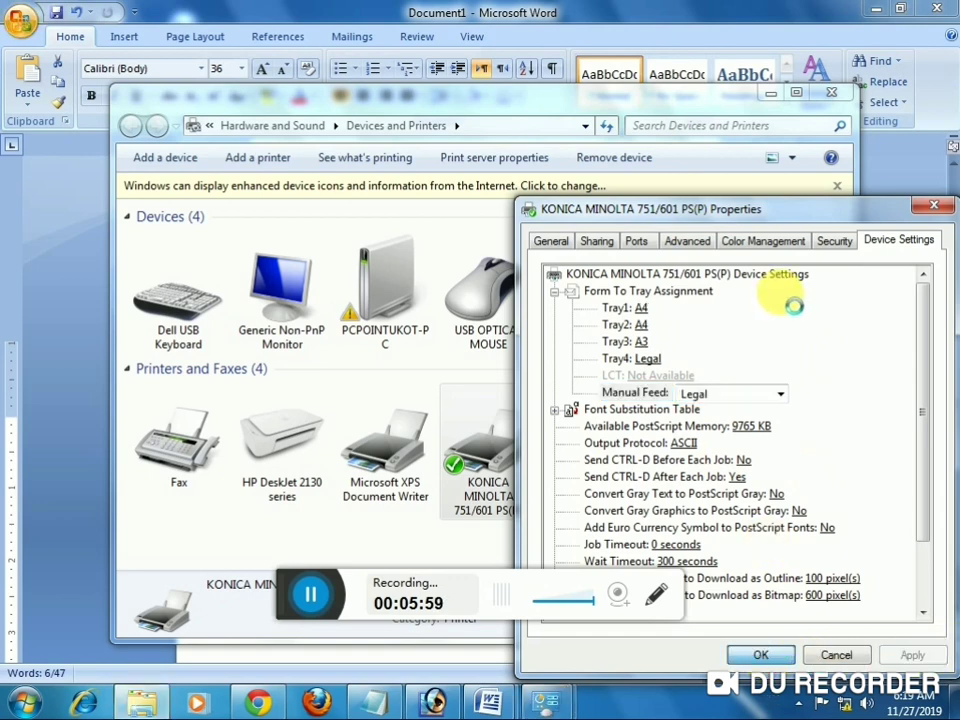
Return to Document1 in Word and add the text "Jo paper Ap use karty ho" on a new line below "Or AB PAPER Ki setting Karen"
{"action": "left_click", "coordinate": [489, 700]}
{"action": "left_click", "coordinate": [424, 590]}
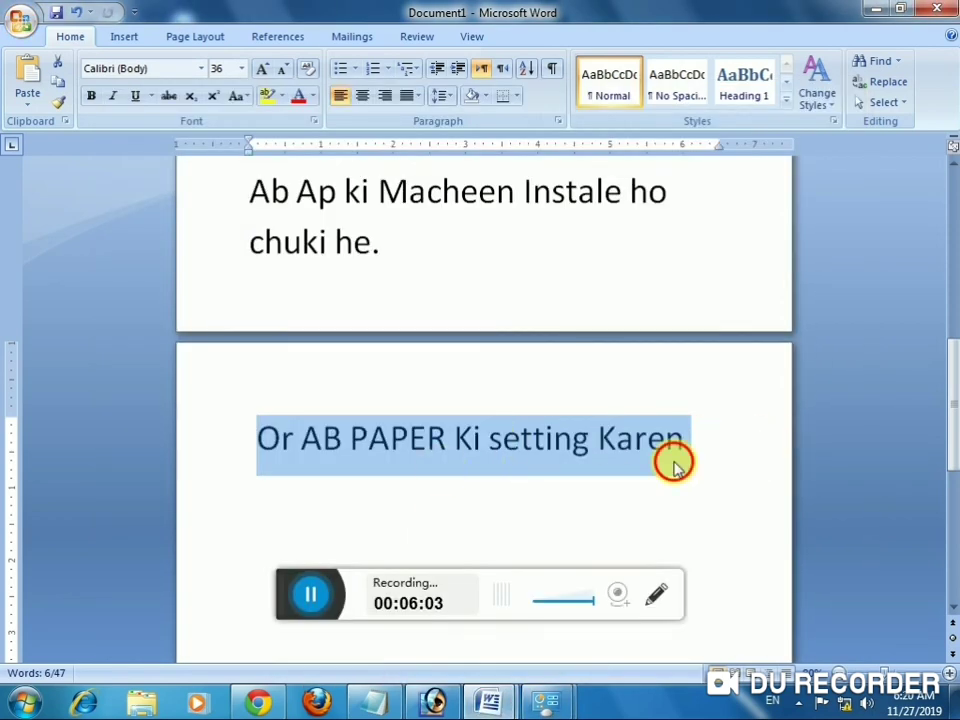
{"action": "left_click", "coordinate": [676, 461]}
{"action": "key", "text": "Return"}
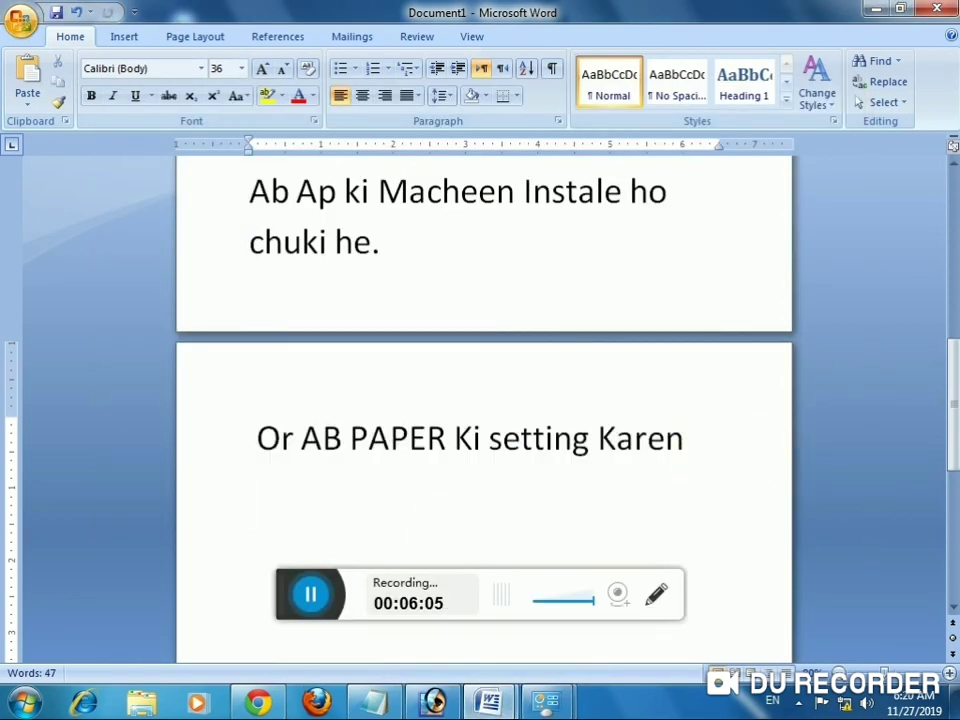
{"action": "type", "text": "Jo"}
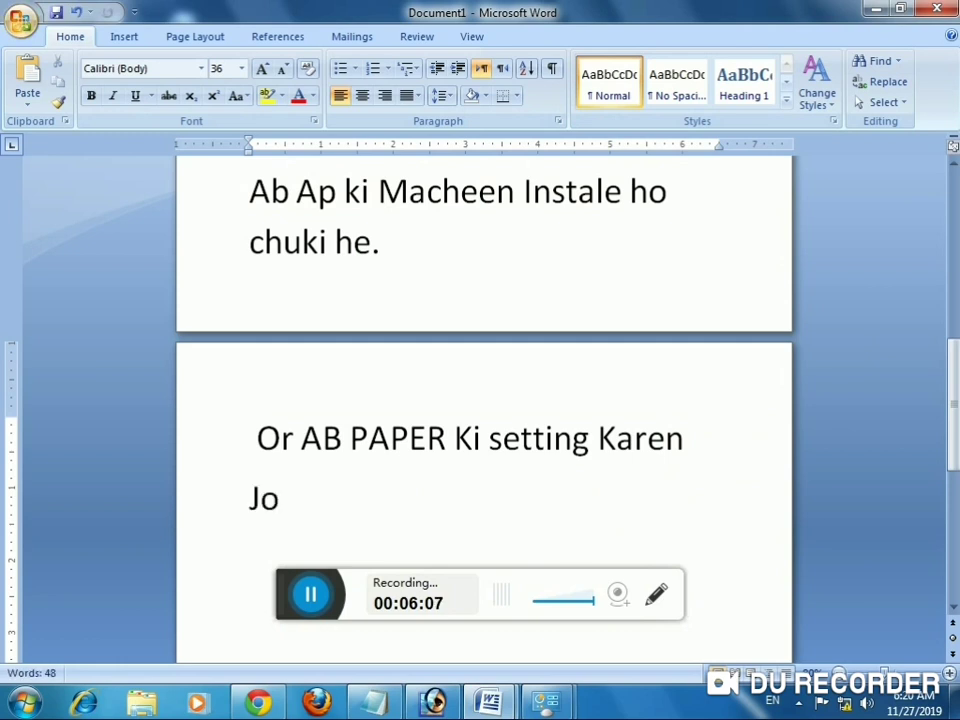
{"action": "type", "text": " paper"}
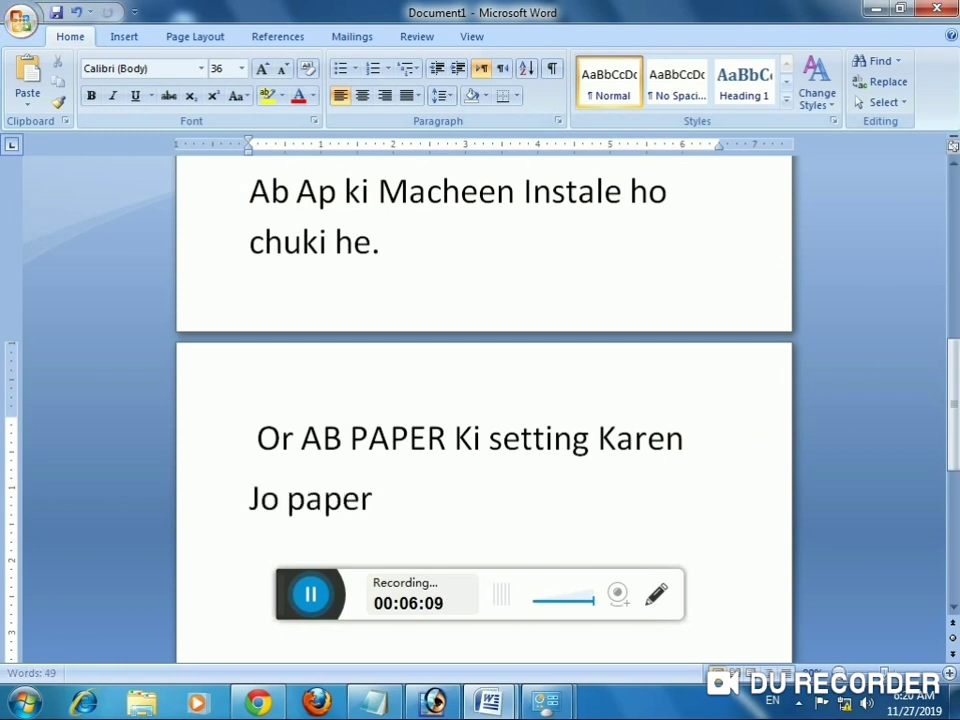
{"action": "type", "text": " Ap use"}
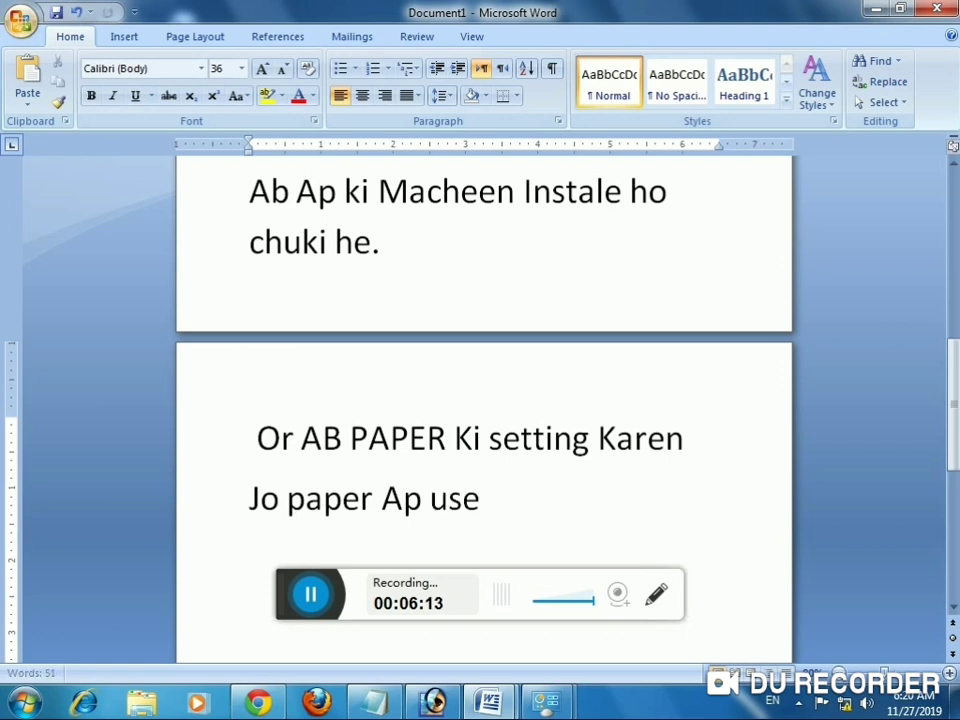
{"action": "type", "text": " karty"}
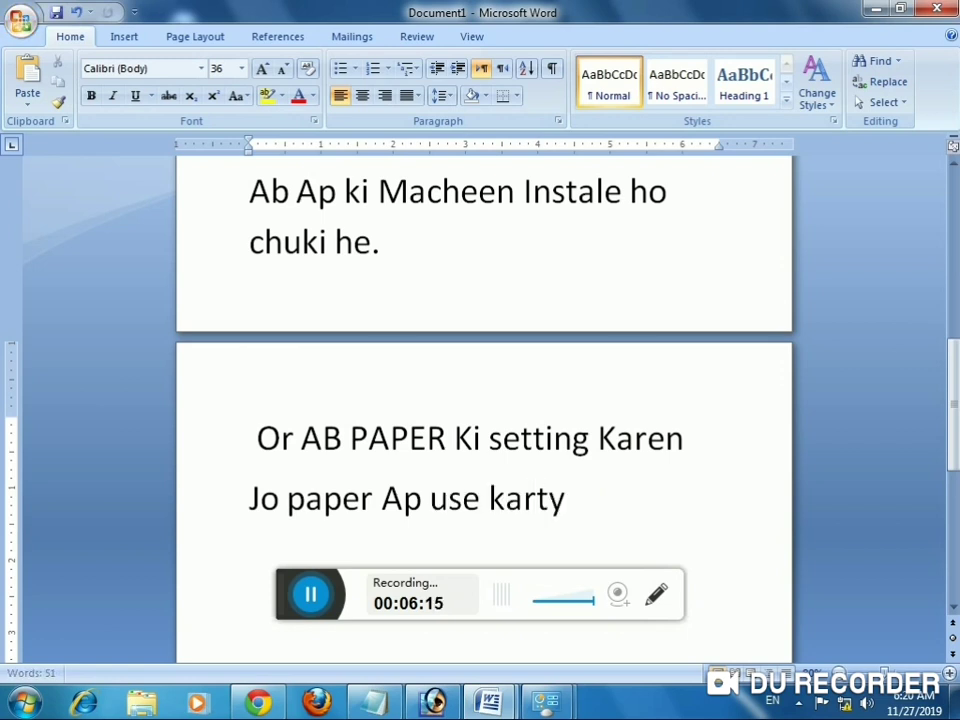
{"action": "type", "text": " ho s"}
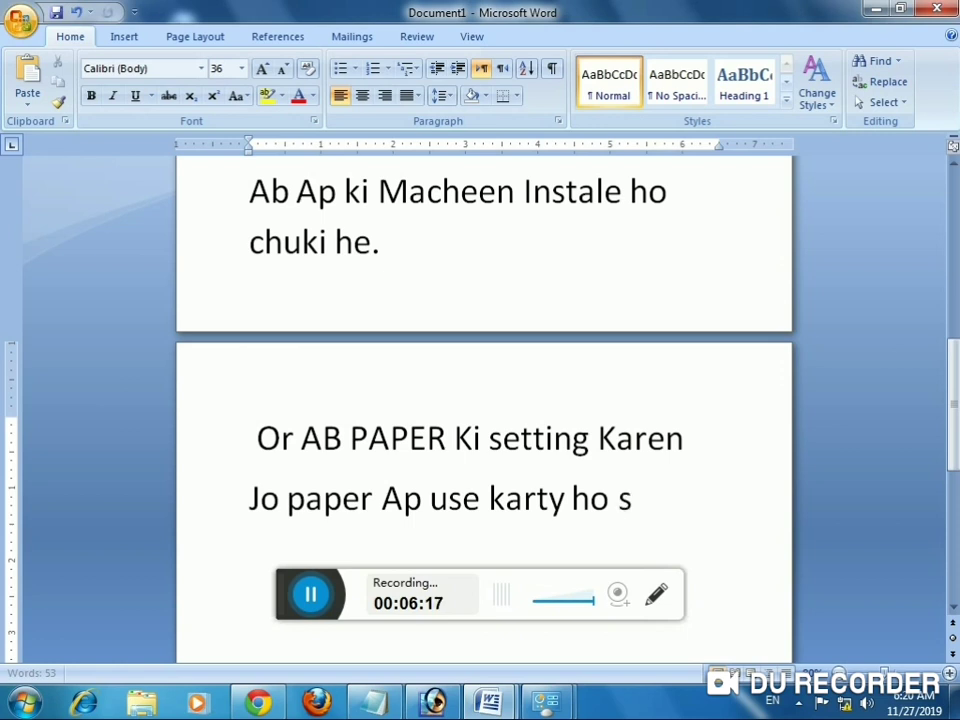
{"action": "key", "text": "BackSpace"}
{"action": "key", "text": "BackSpace"}
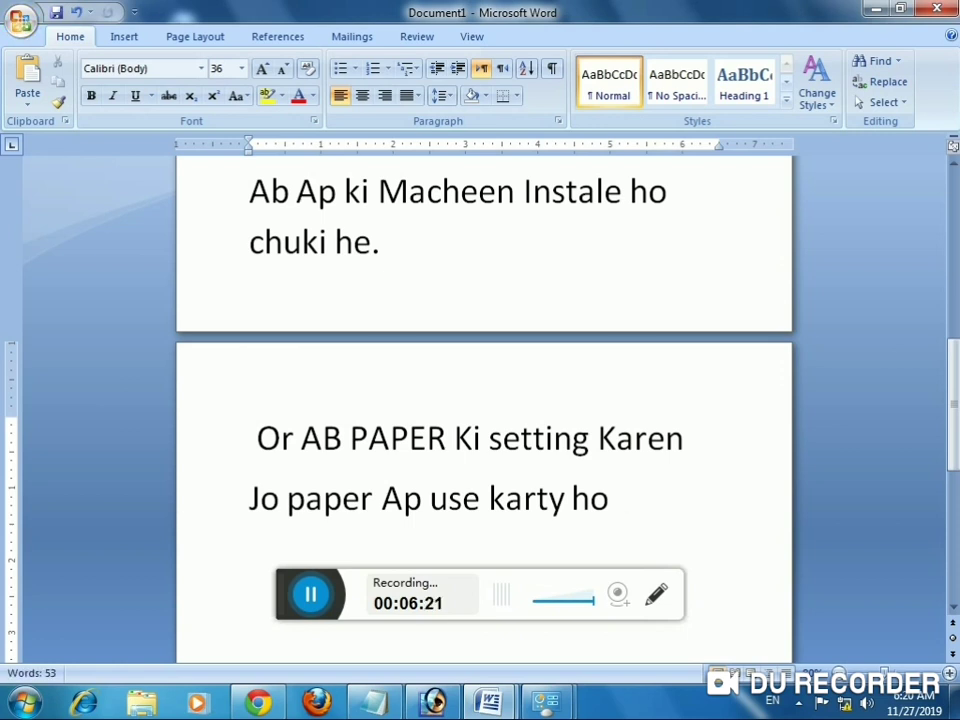
Continue the line after "Jo paper Ap use karty ho" with "wo us casit number pe set karen"
{"action": "left_click", "coordinate": [574, 514]}
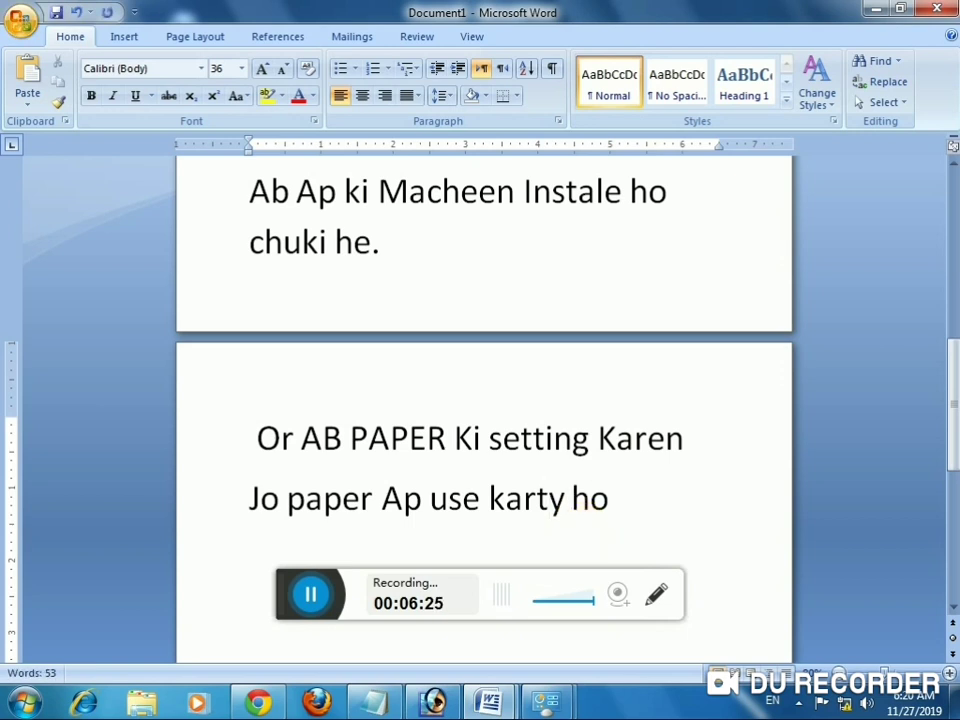
{"action": "type", "text": "wo"}
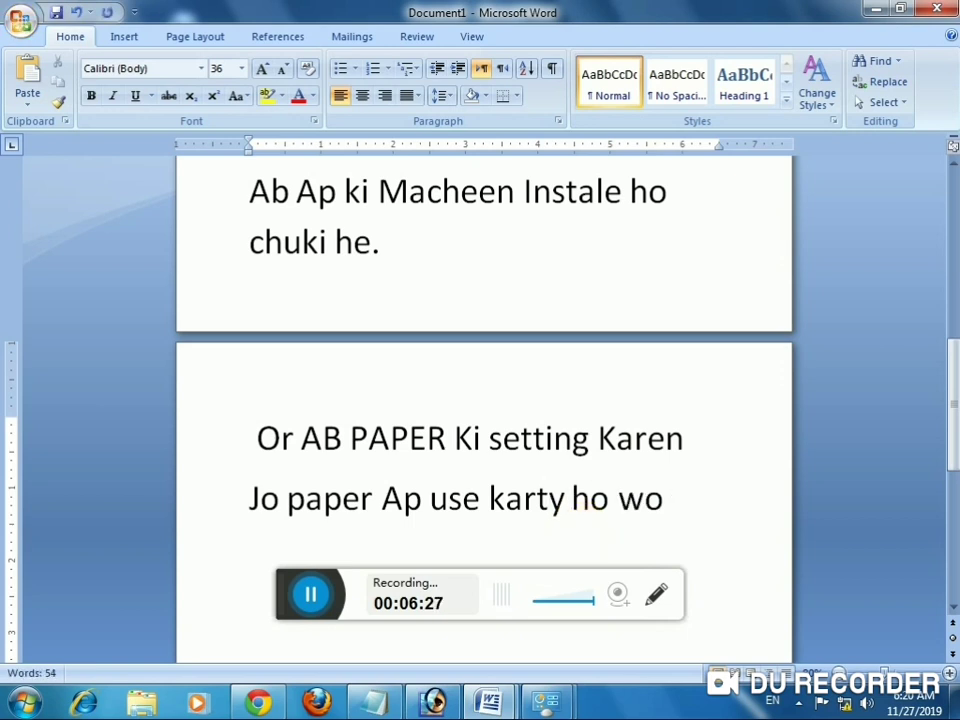
{"action": "type", "text": " us c"}
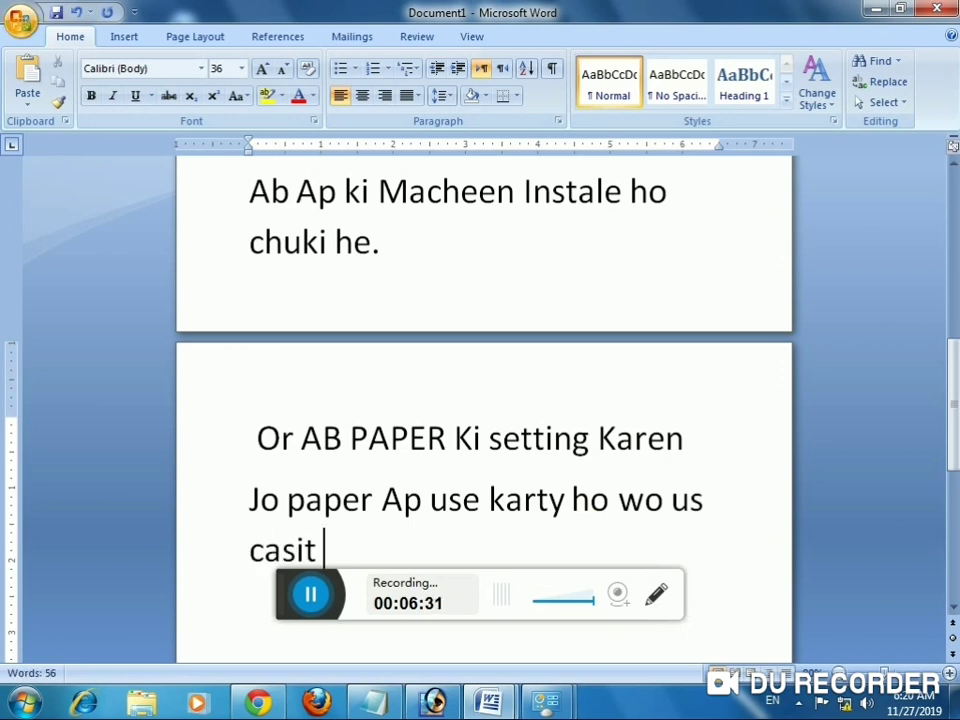
{"action": "type", "text": "asit pe"}
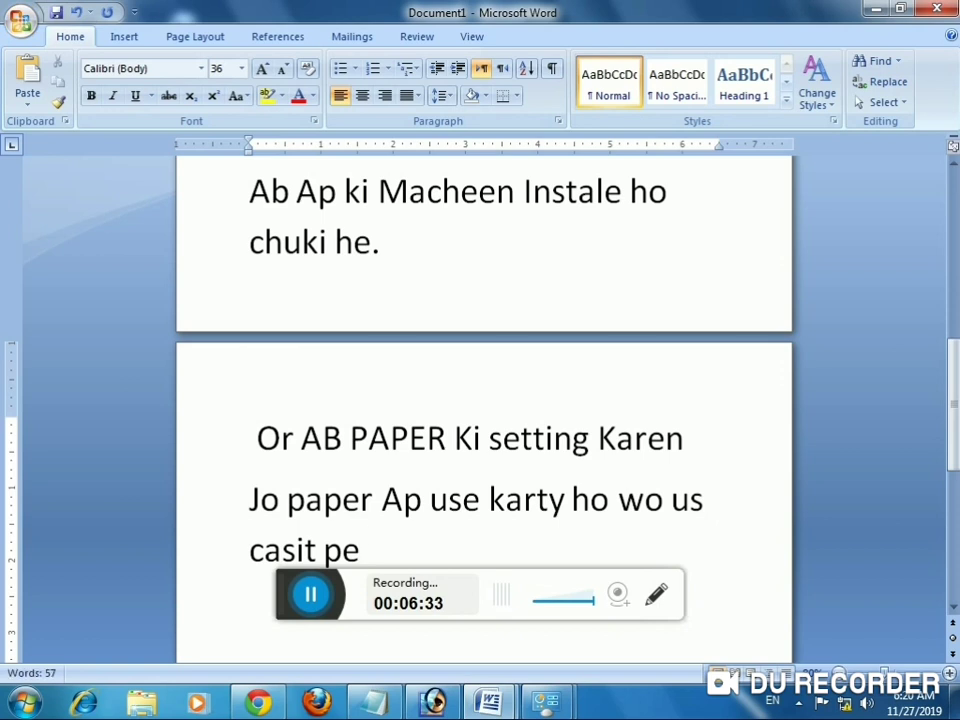
{"action": "left_click", "coordinate": [323, 550]}
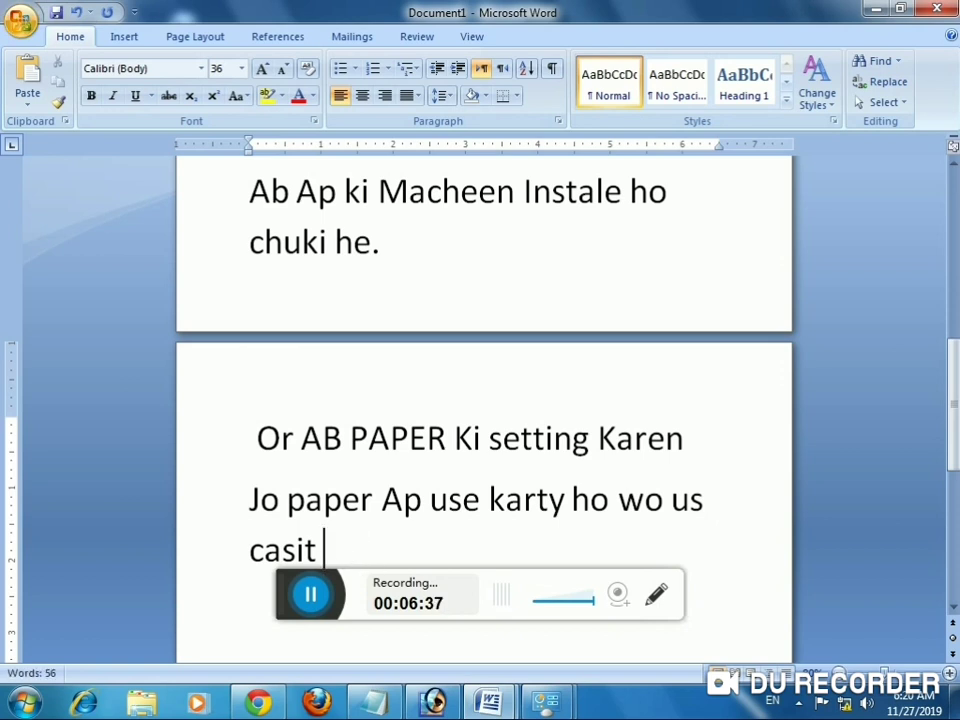
{"action": "type", "text": "nu"}
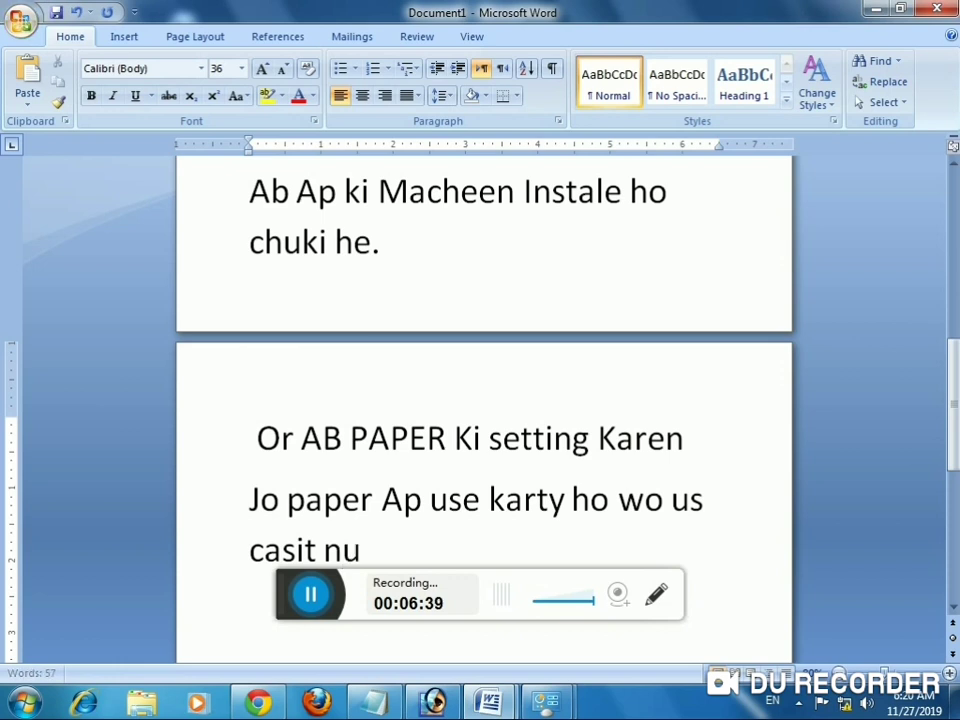
{"action": "type", "text": "mber"}
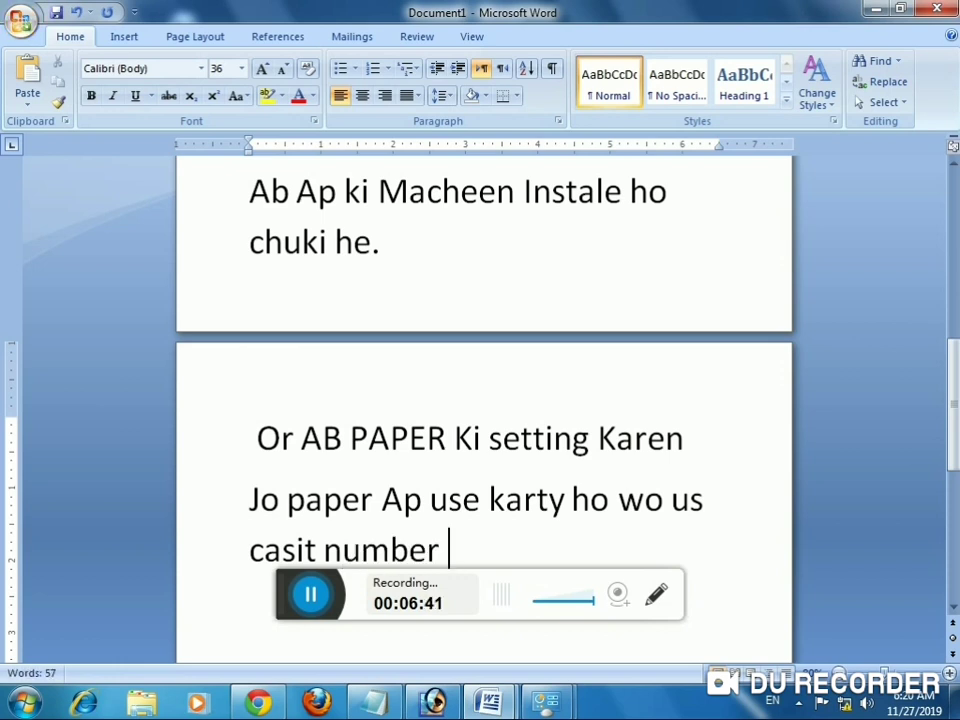
{"action": "type", "text": " p"}
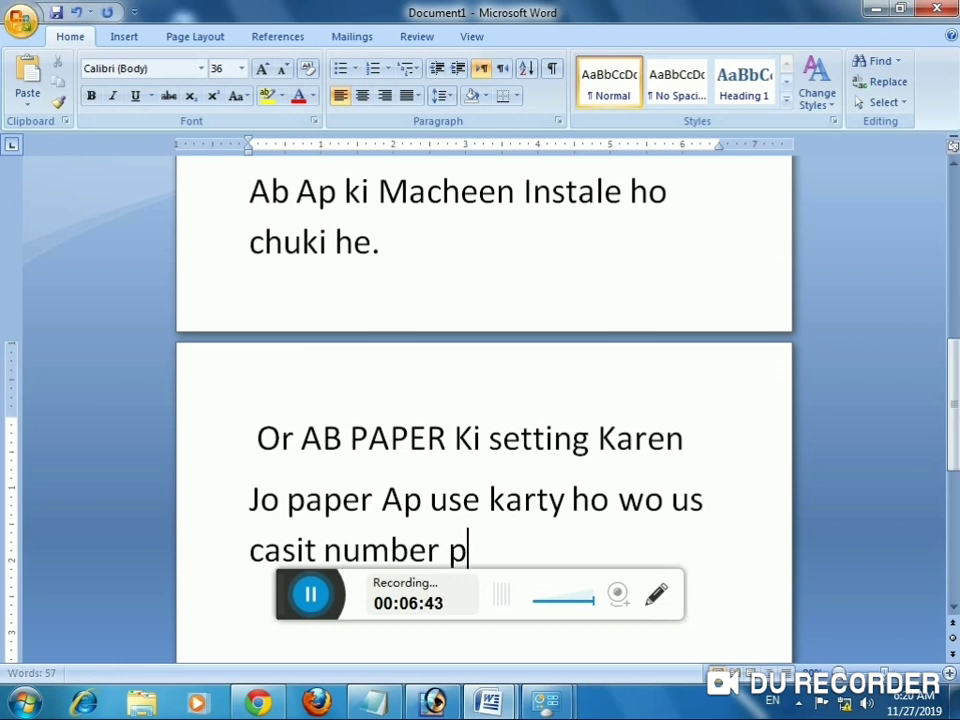
{"action": "type", "text": "e"}
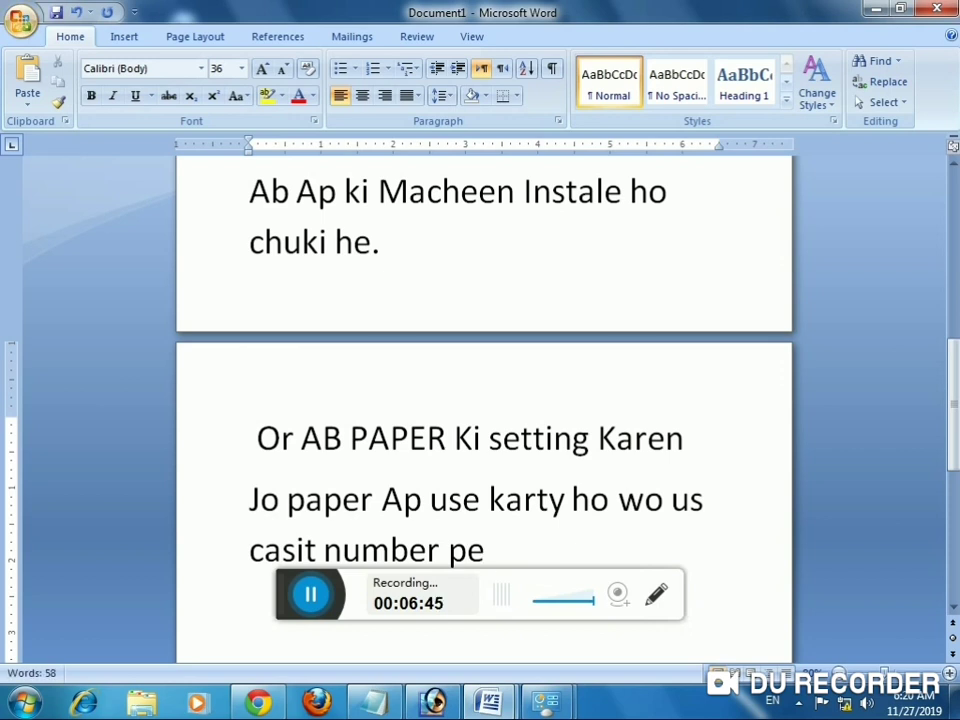
{"action": "type", "text": " set"}
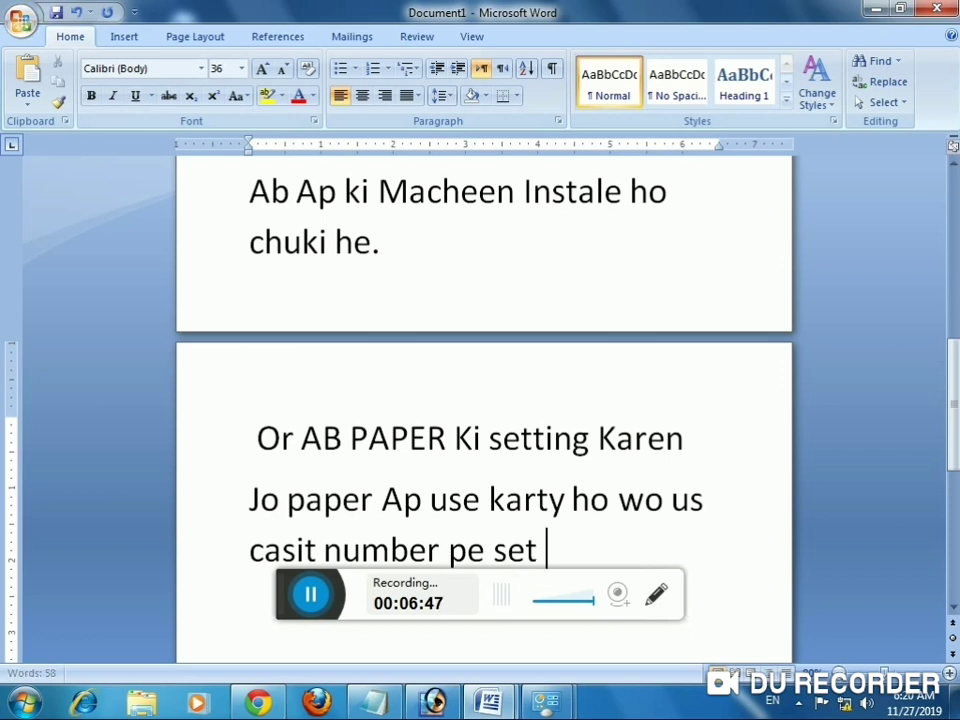
{"action": "type", "text": " karen"}
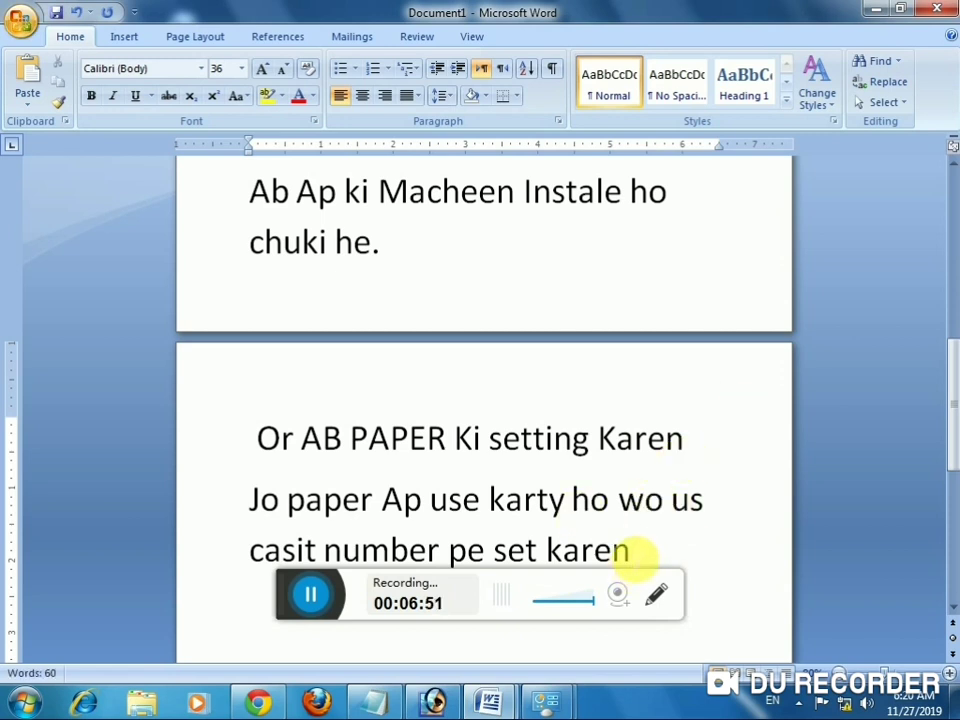
Highlight the "Jo paper Ap use karty ho" sentence and preview the open Devices and Printers and print queue windows
{"action": "left_click_drag", "start_coordinate": [630, 552], "coordinate": [695, 632]}
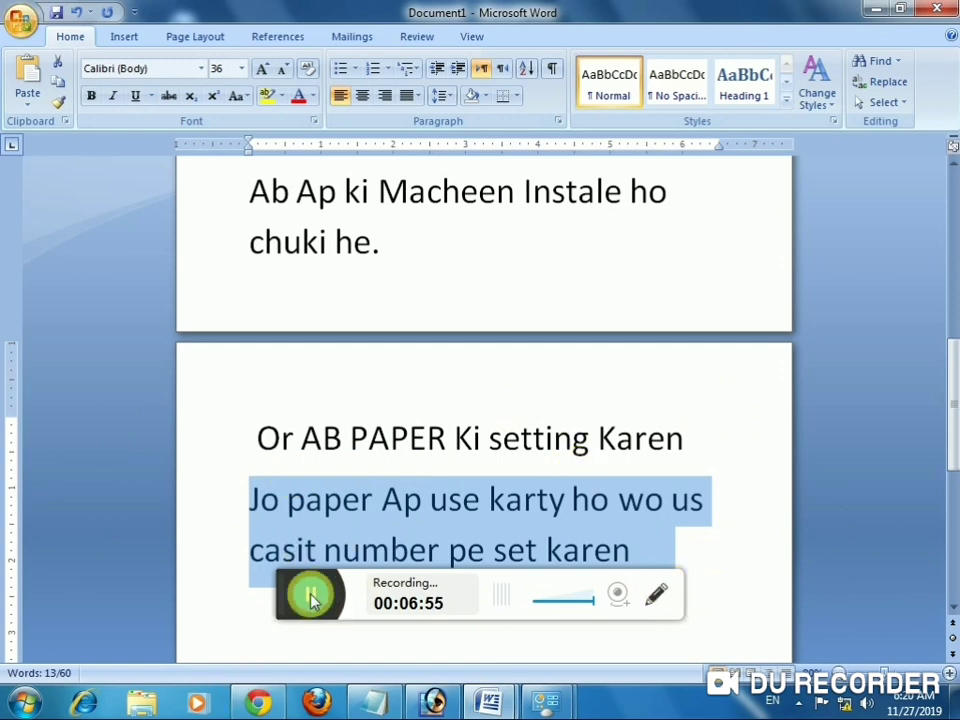
{"action": "mouse_move", "coordinate": [546, 700]}
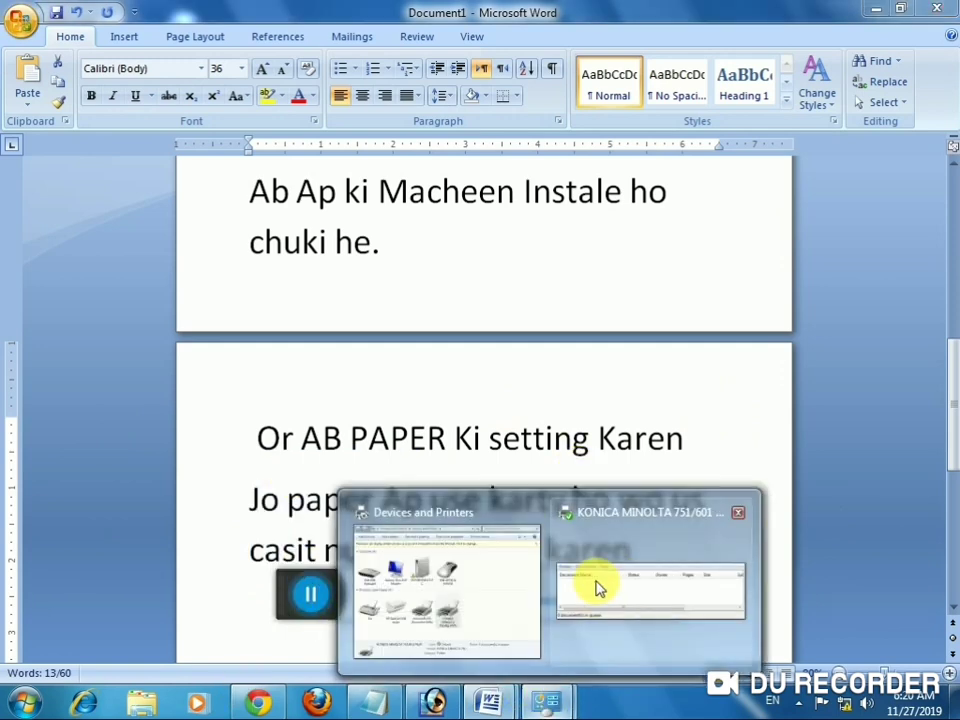
{"action": "mouse_move", "coordinate": [450, 585]}
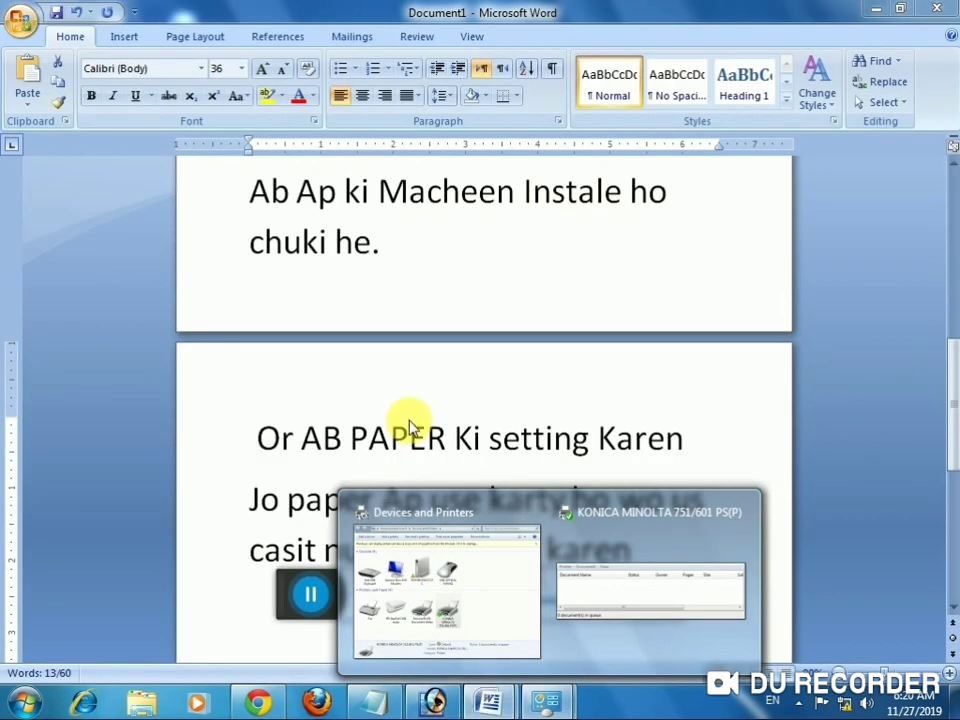
Start a new paragraph reading "Agar Ap INTERNET", leaving a blank line below "casit number pe set karen"
{"action": "left_click", "coordinate": [407, 428]}
{"action": "scroll", "coordinate": [343, 407], "scroll_direction": "down", "scroll_amount": 3}
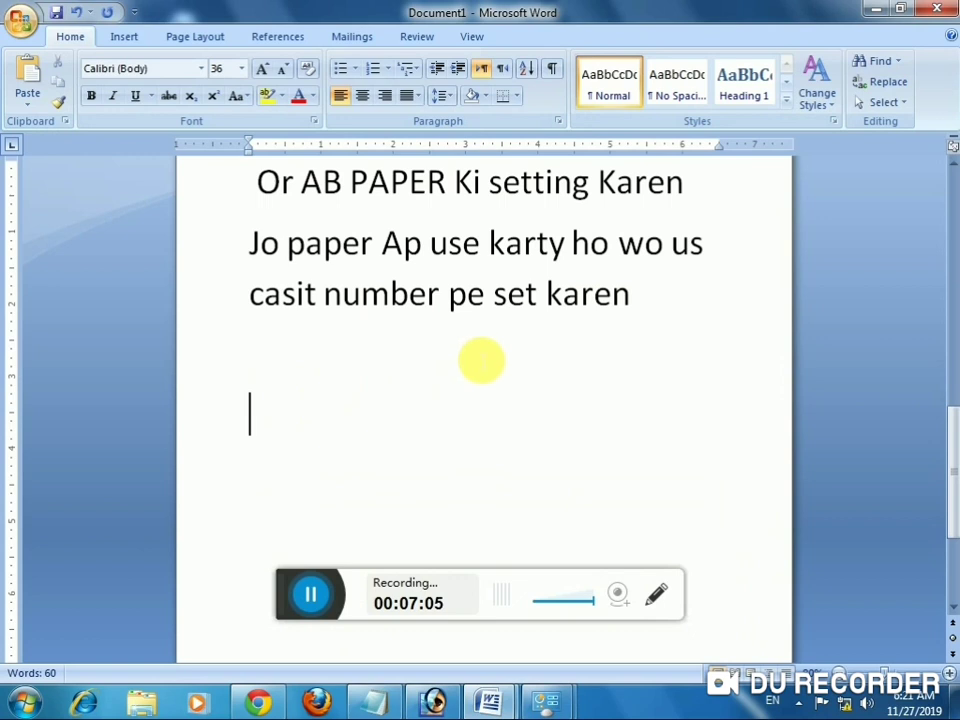
{"action": "type", "text": "Agar"}
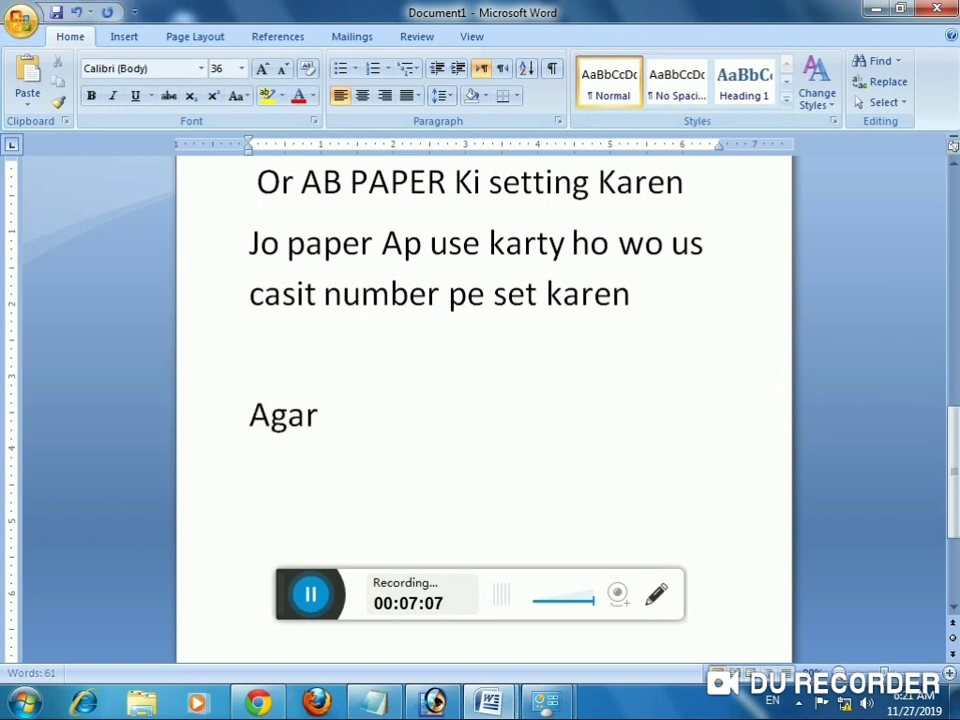
{"action": "type", "text": " Ap"}
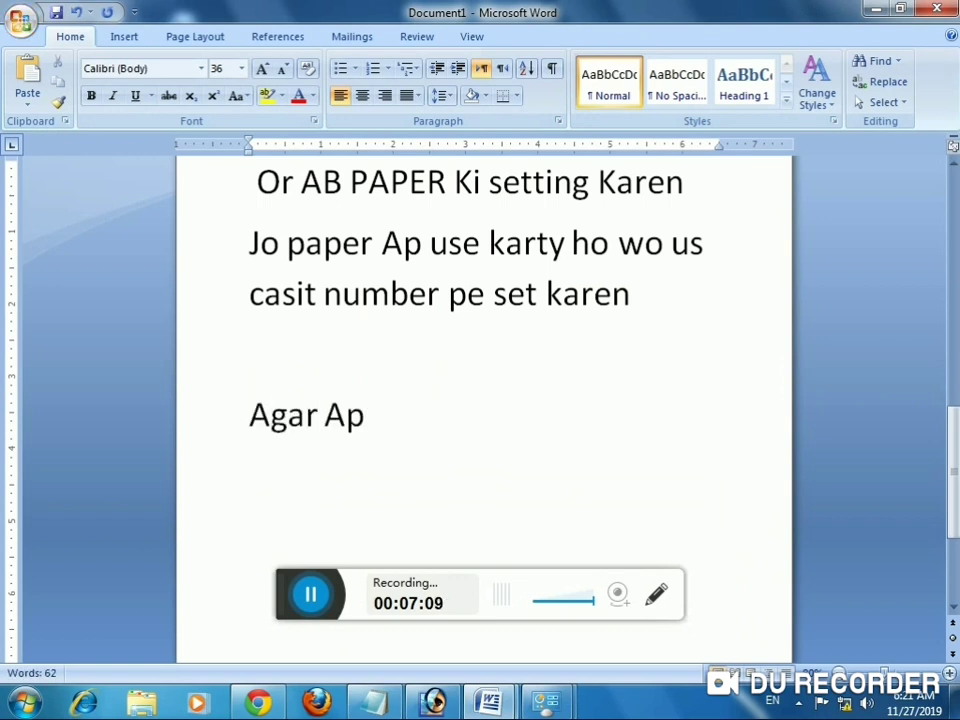
{"action": "type", "text": " NE"}
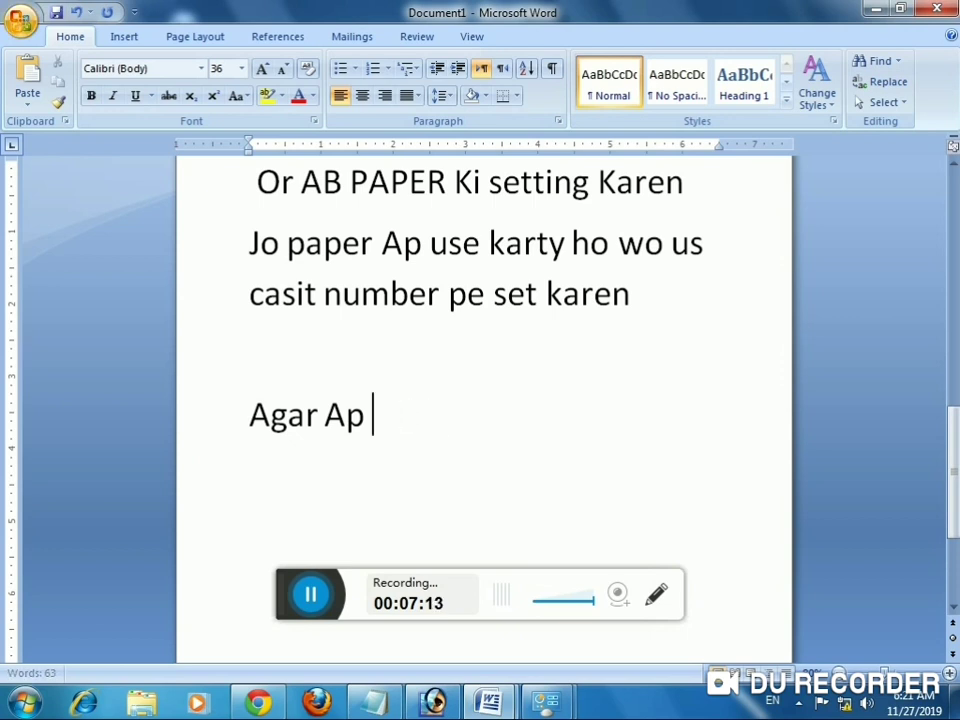
{"action": "type", "text": "NTER"}
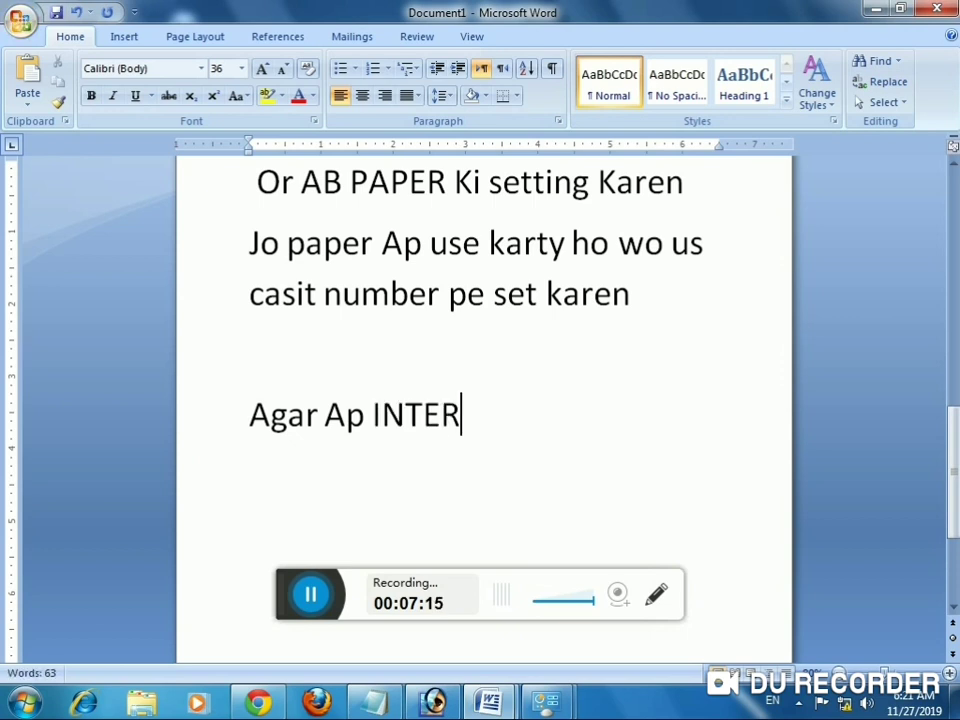
{"action": "type", "text": "NET US"}
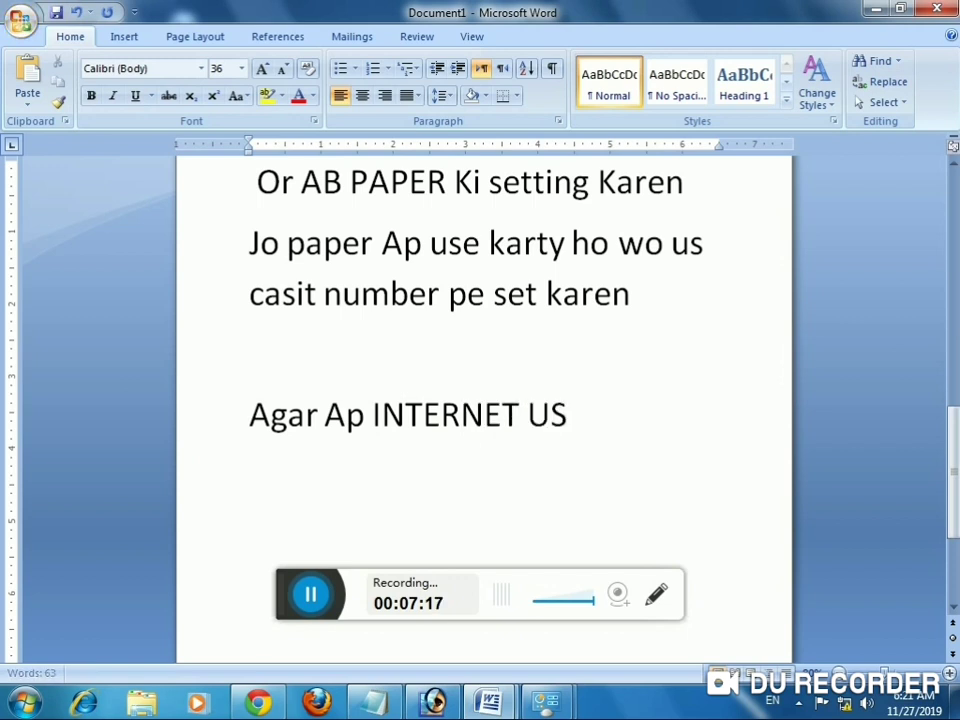
{"action": "type", "text": "E"}
{"action": "key", "text": "BackSpace"}
{"action": "key", "text": "BackSpace"}
{"action": "key", "text": "BackSpace"}
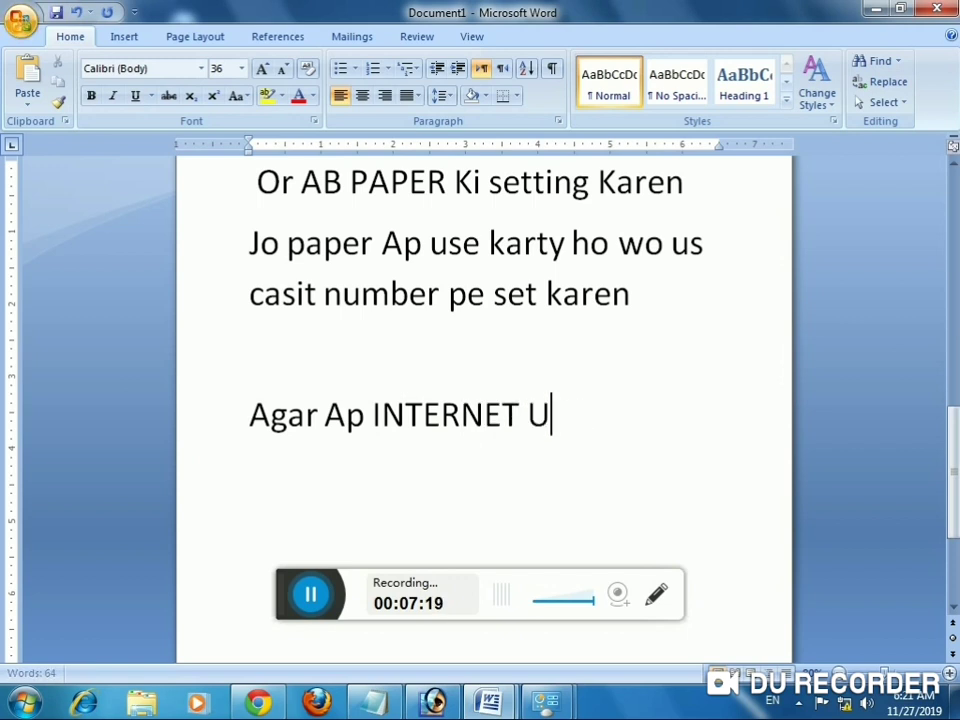
Continue the sentence after "Agar Ap INTERNET" with "DEVICE USE KARTY HO TO"
{"action": "type", "text": "DE"}
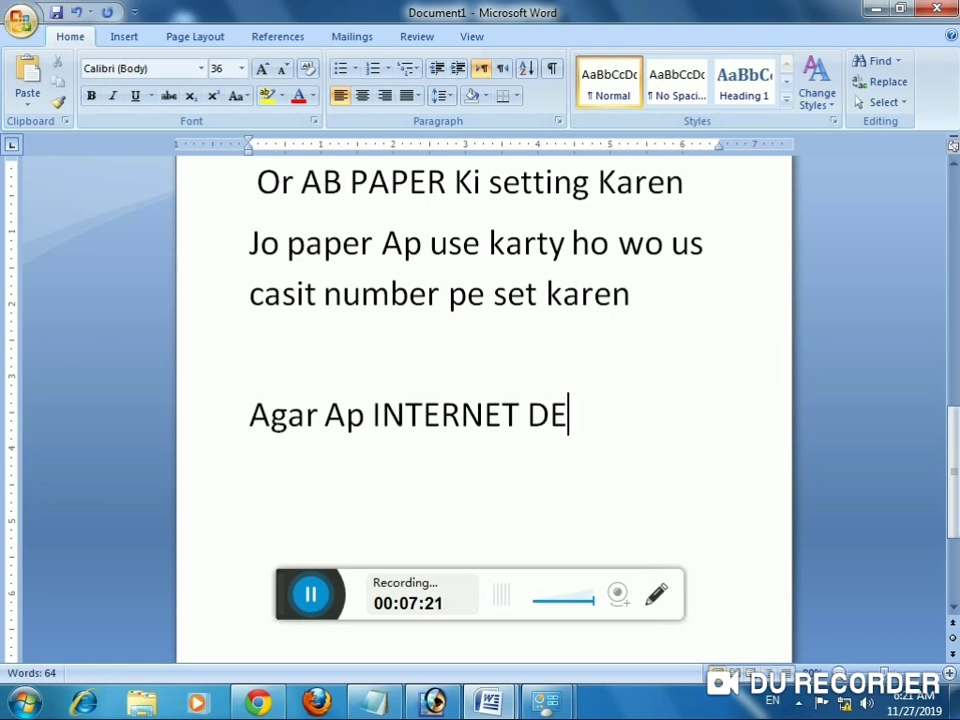
{"action": "type", "text": "V"}
{"action": "key", "text": "BackSpace"}
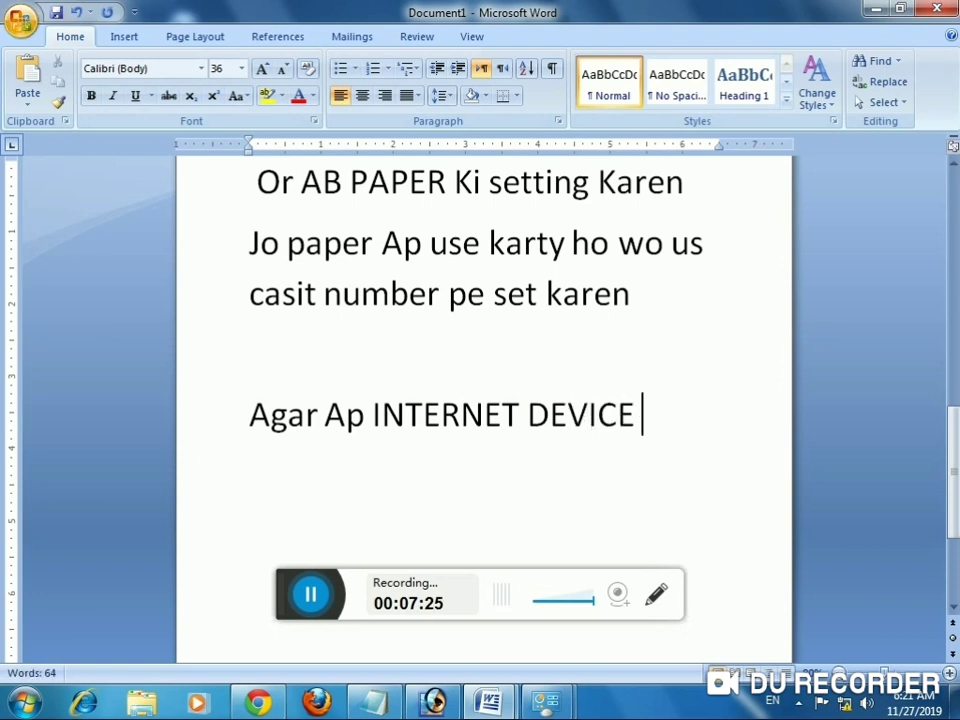
{"action": "type", "text": "ICE US"}
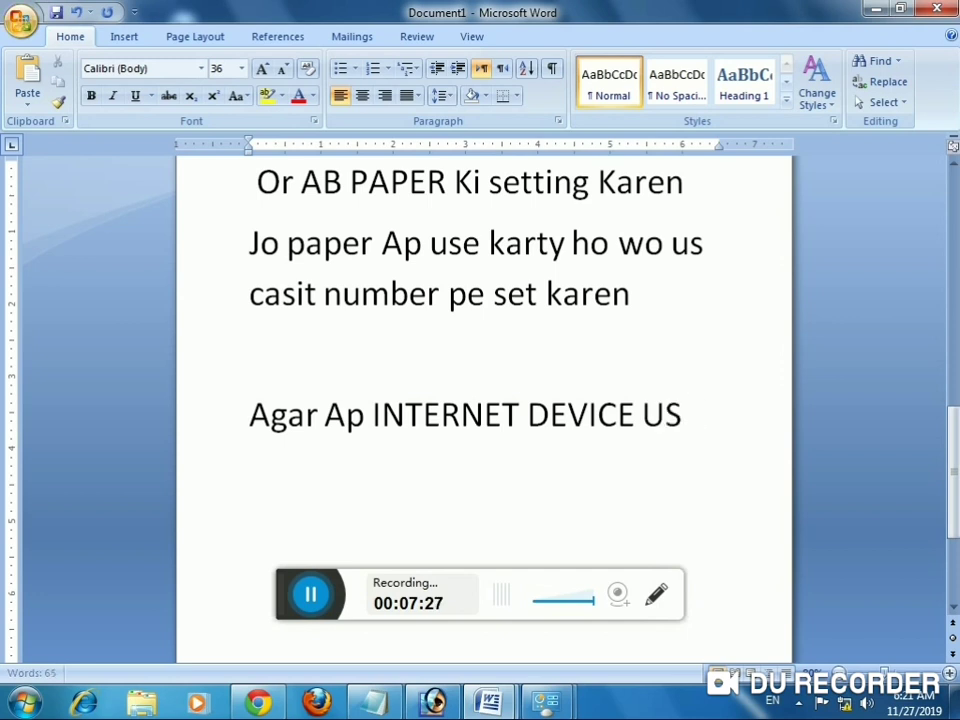
{"action": "type", "text": "E KAR"}
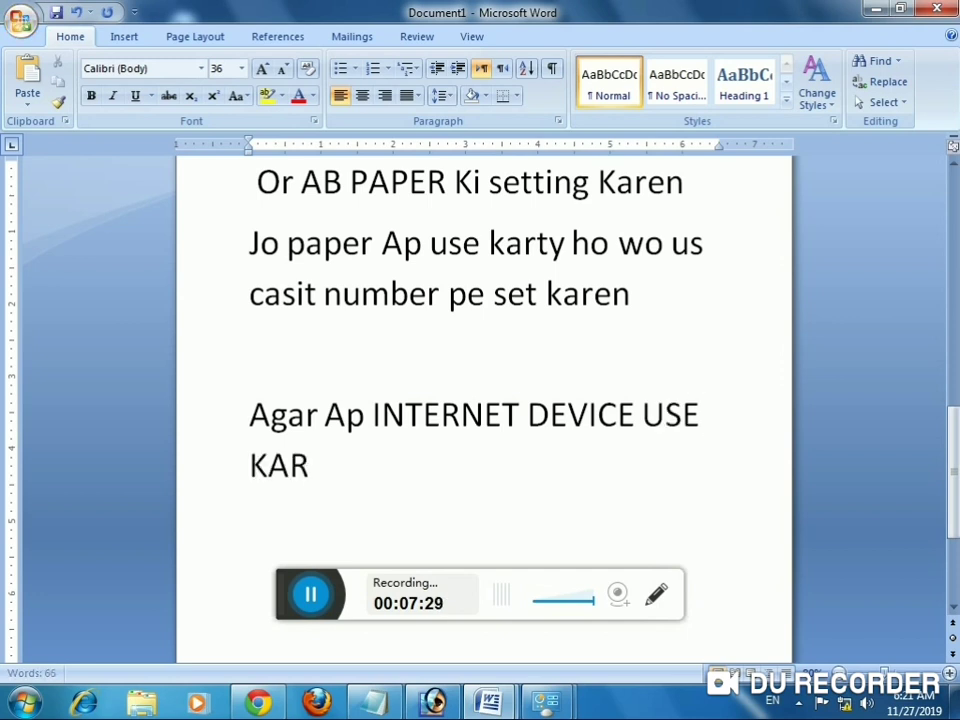
{"action": "type", "text": "TY"}
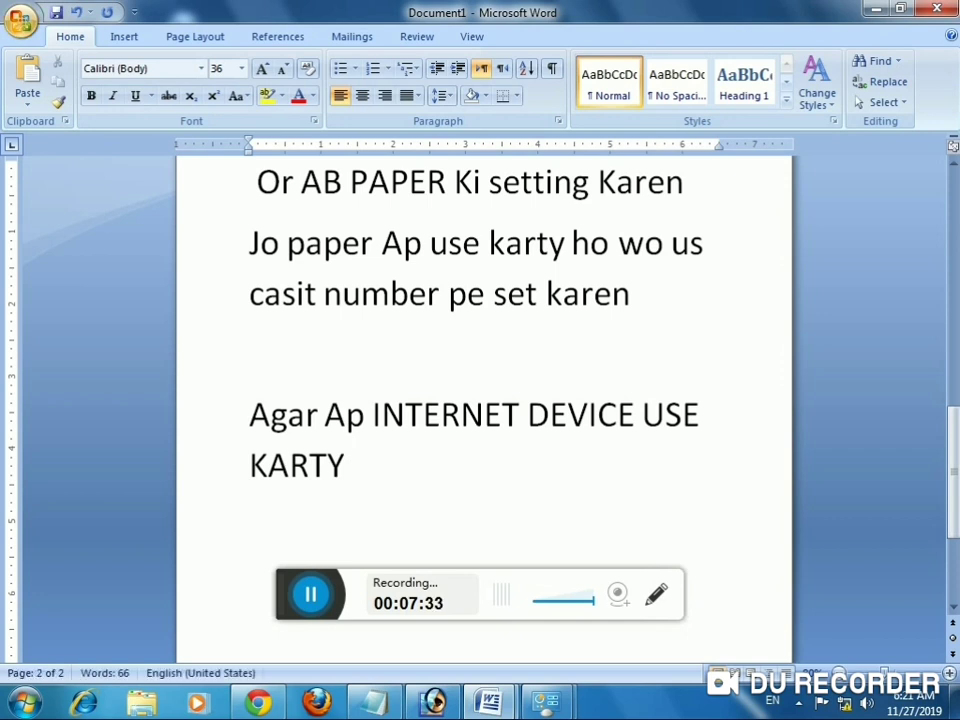
{"action": "type", "text": " HO TO"}
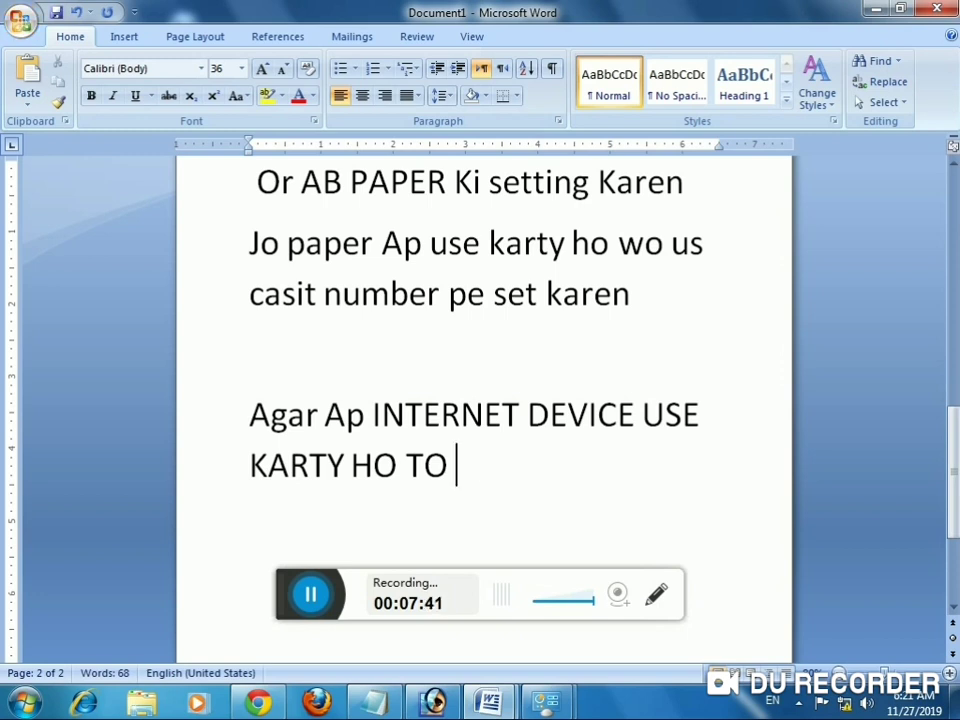
Extend the sentence after "KARTY HO TO" with "MEANS PTCL" in capitals
{"action": "type", "text": "m"}
{"action": "key", "text": "BackSpace"}
{"action": "type", "text": "MEANS"}
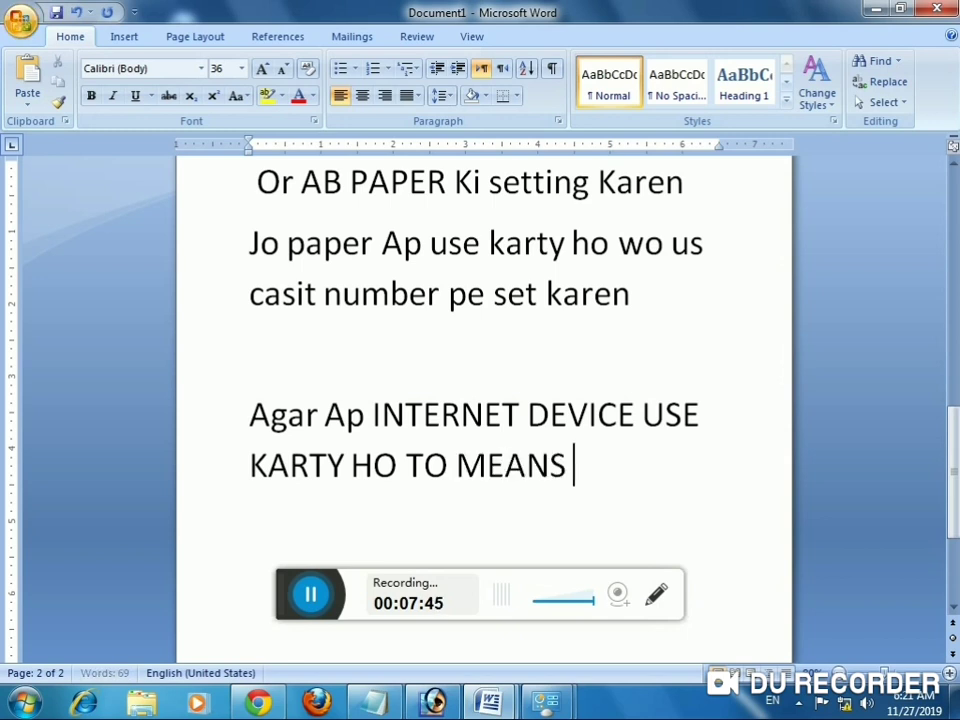
{"action": "type", "text": " pt"}
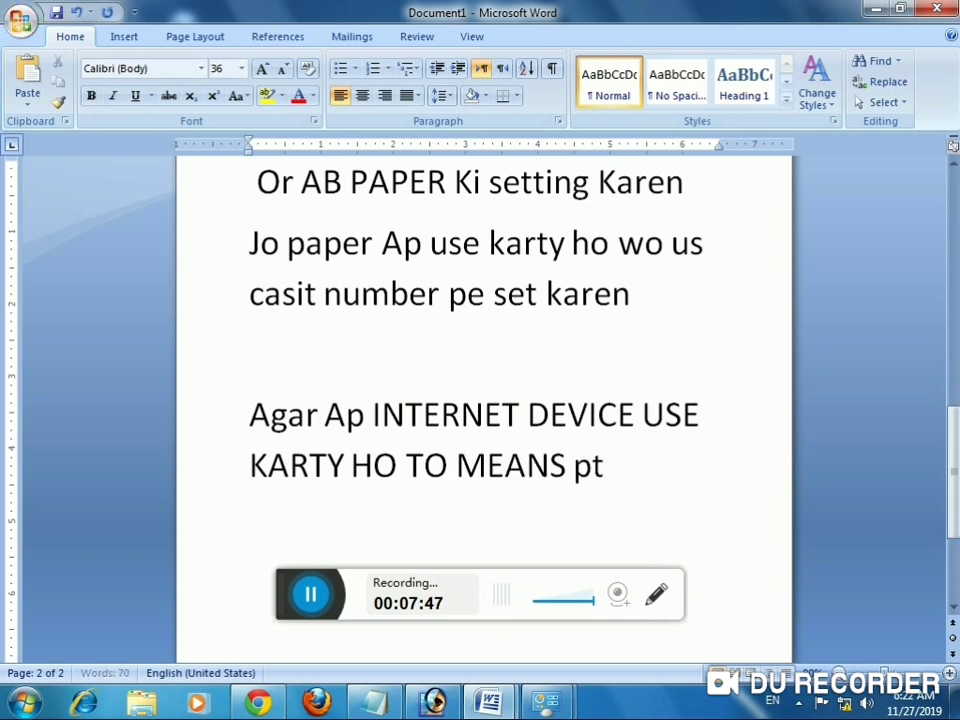
{"action": "type", "text": "cl"}
{"action": "key", "text": "BackSpace"}
{"action": "key", "text": "BackSpace"}
{"action": "key", "text": "BackSpace"}
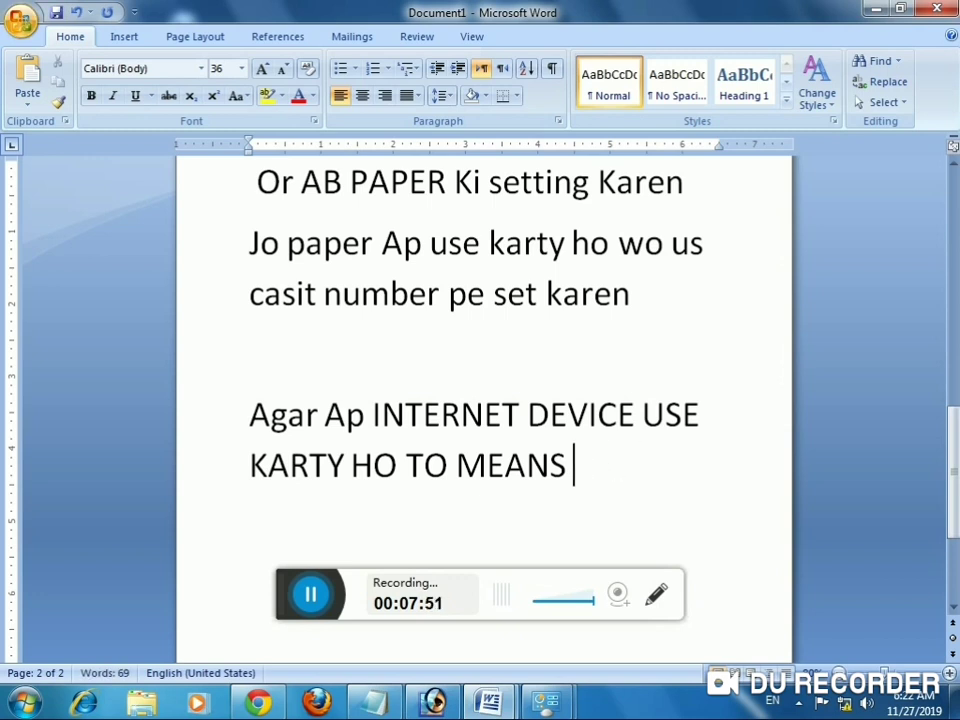
{"action": "type", "text": "PTCL"}
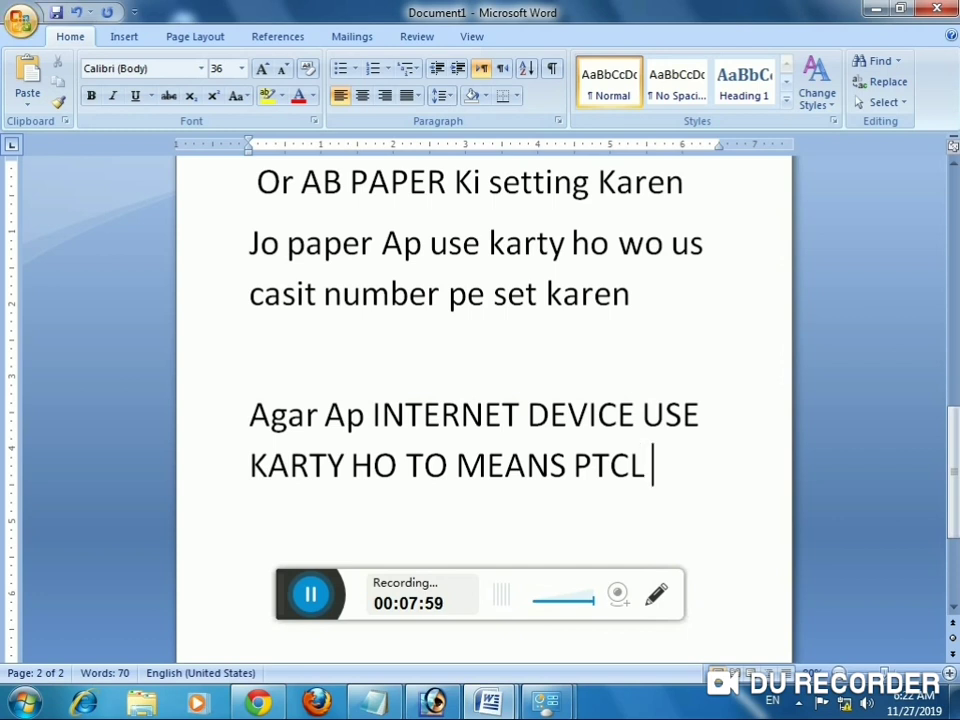
Move "PTCL" onto its own line and complete that line as "PTCL MODEAM /DSL ."
{"action": "key", "text": "BackSpace"}
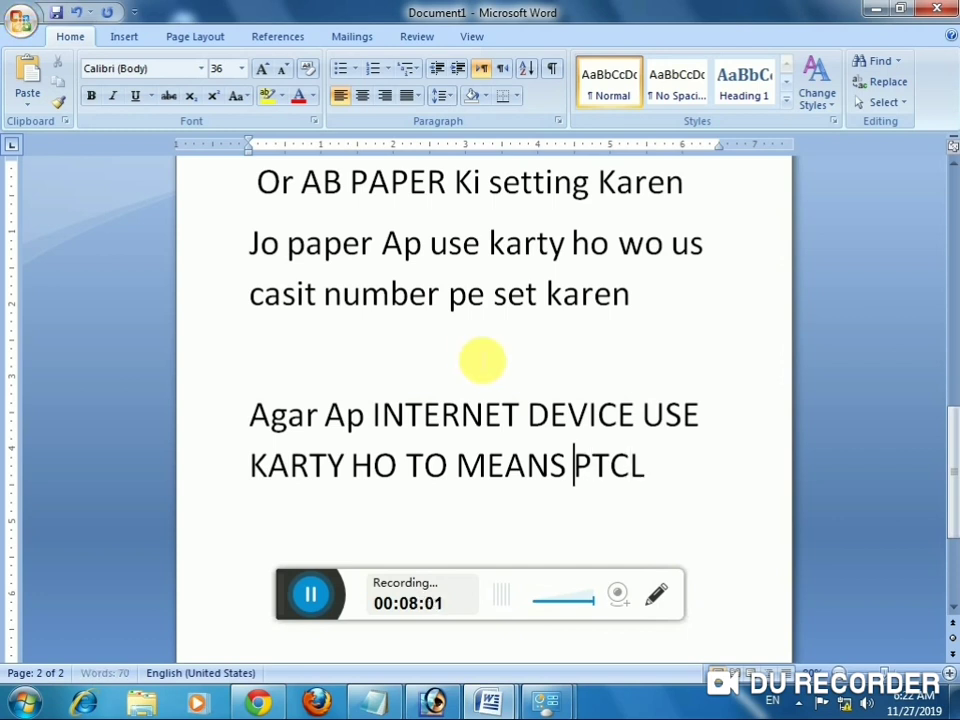
{"action": "key", "text": "Return"}
{"action": "left_click", "coordinate": [340, 535]}
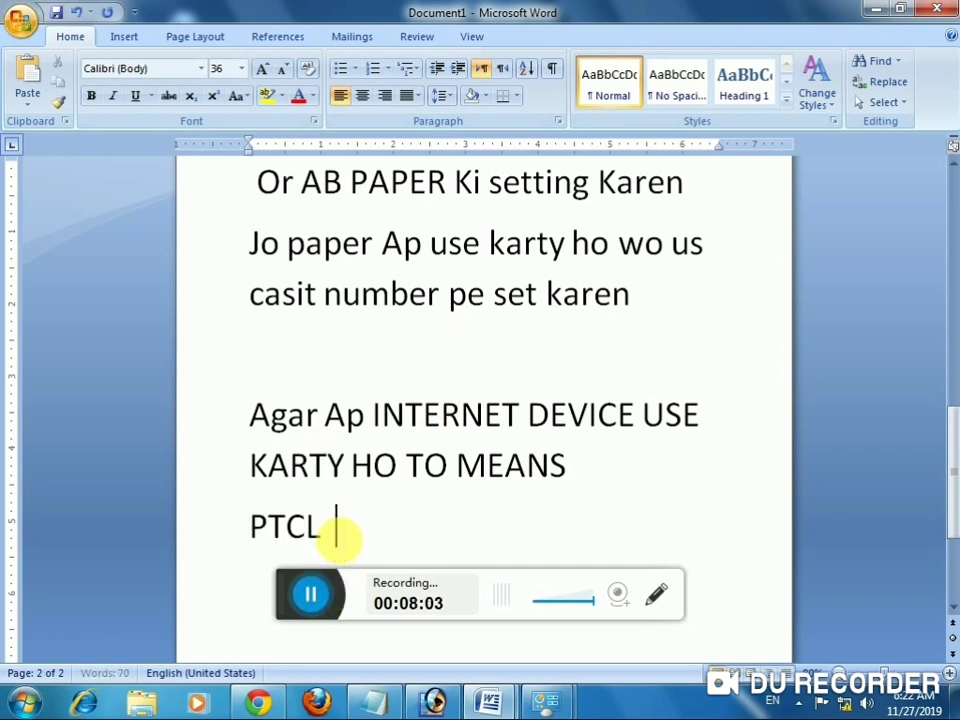
{"action": "type", "text": "m"}
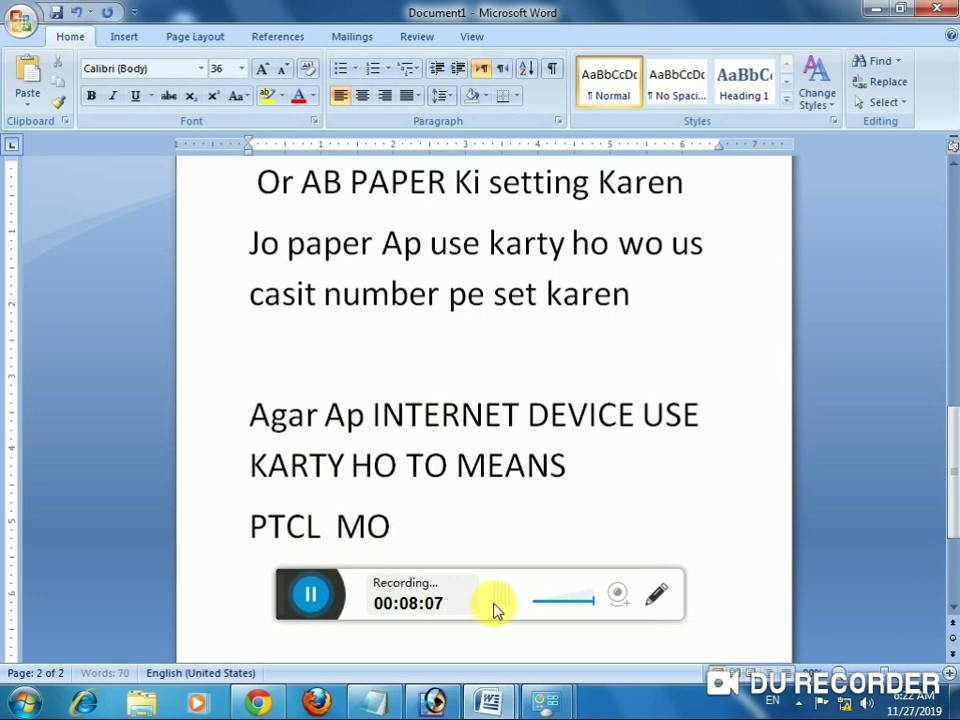
{"action": "type", "text": "ODEAM /dsl"}
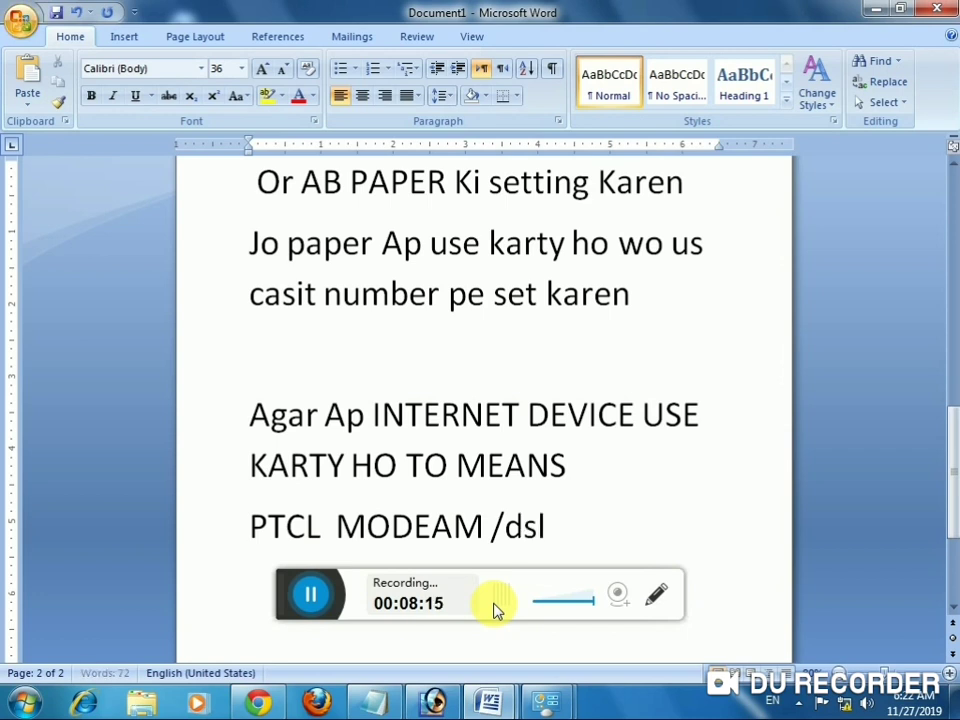
{"action": "key", "text": "BackSpace"}
{"action": "key", "text": "BackSpace"}
{"action": "key", "text": "BackSpace"}
{"action": "type", "text": "DSL ."}
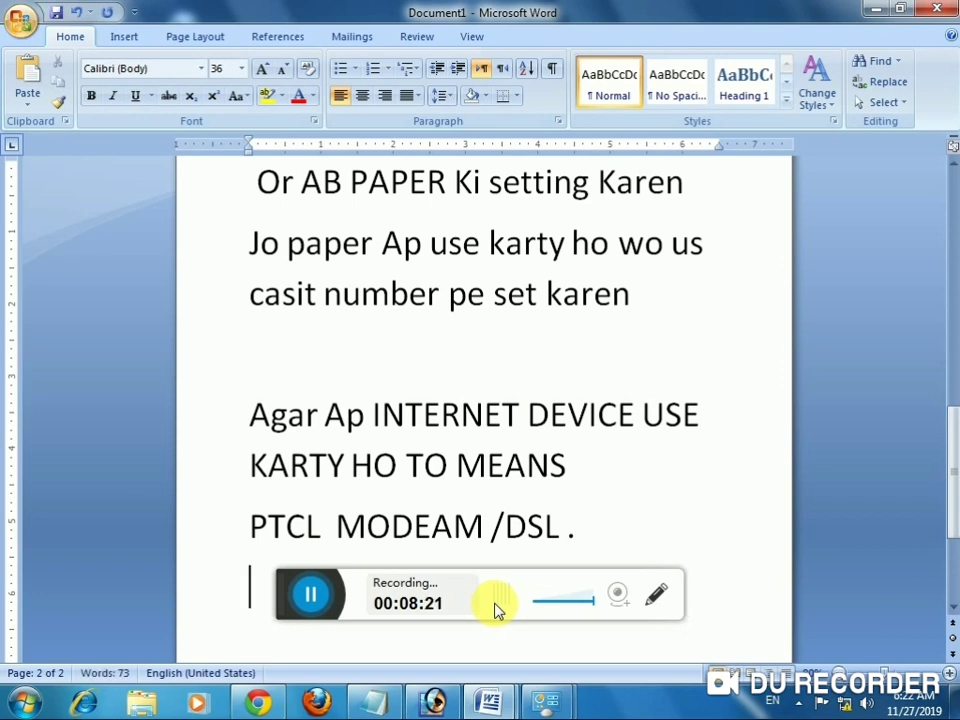
Add the line "TO AGY Follow karen" below "PTCL MODEAM /DSL ." and select the whole internet device passage
{"action": "scroll", "coordinate": [624, 557], "scroll_direction": "down", "scroll_amount": 2}
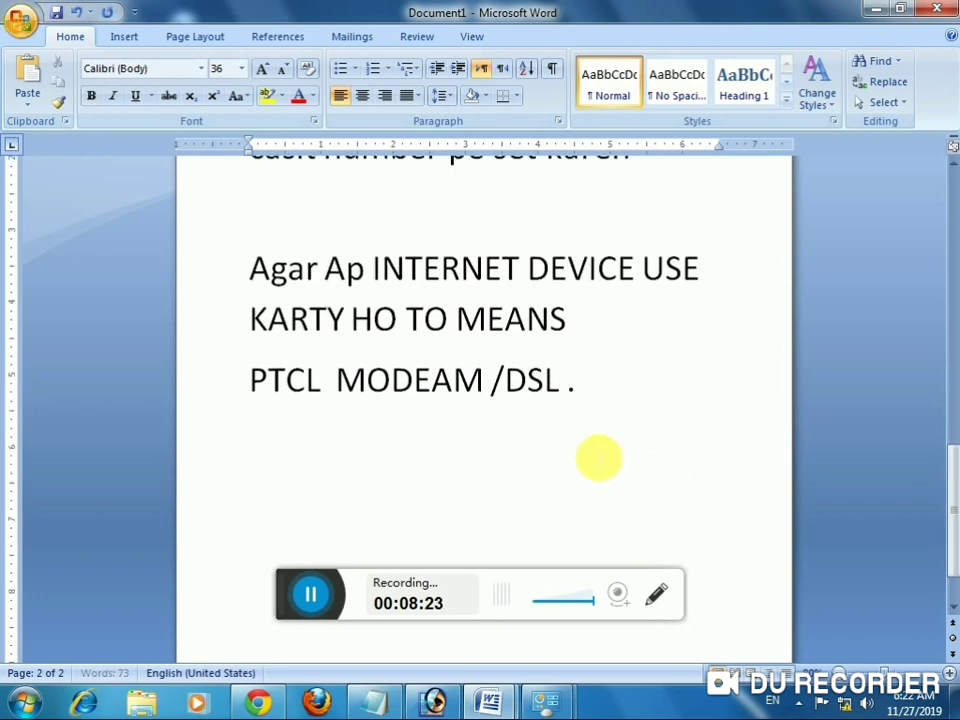
{"action": "type", "text": "TO AGY"}
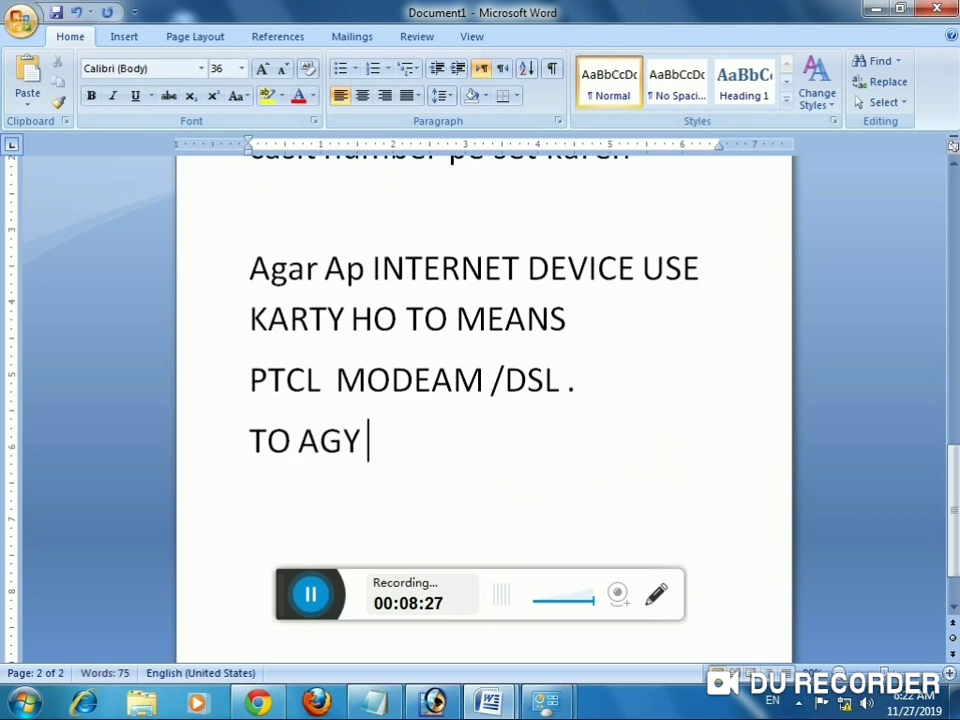
{"action": "type", "text": " fOLL"}
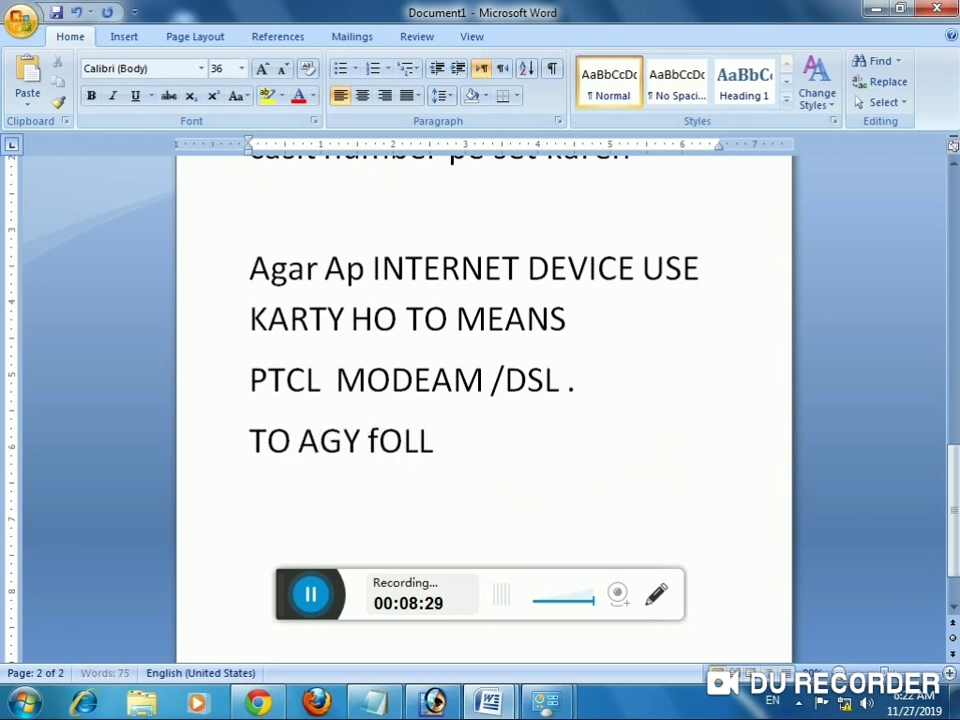
{"action": "type", "text": "WO"}
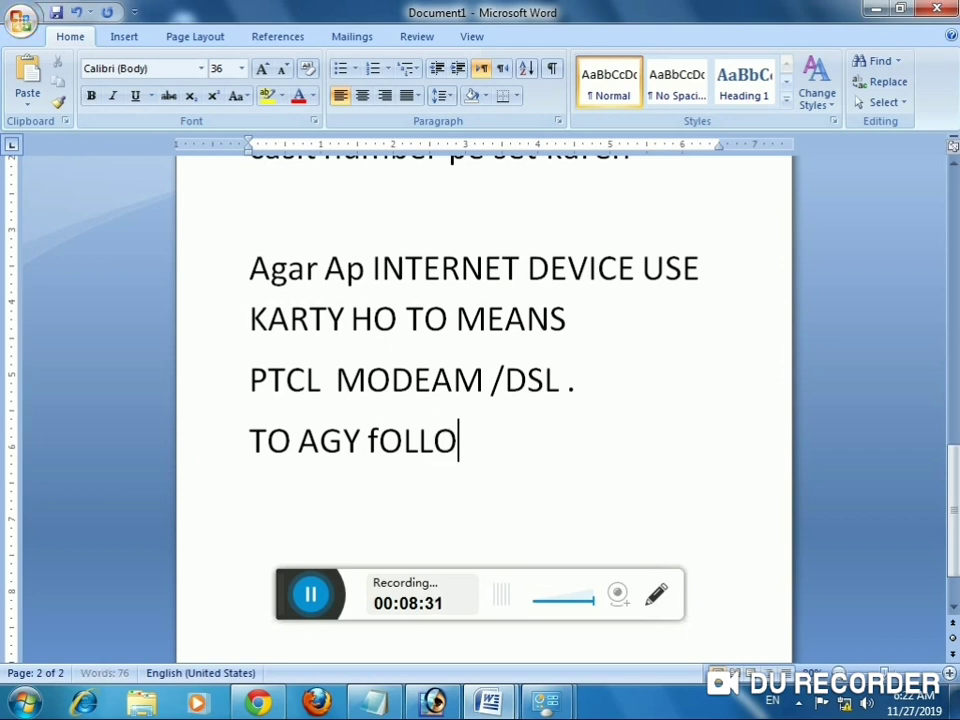
{"action": "type", "text": "W ka"}
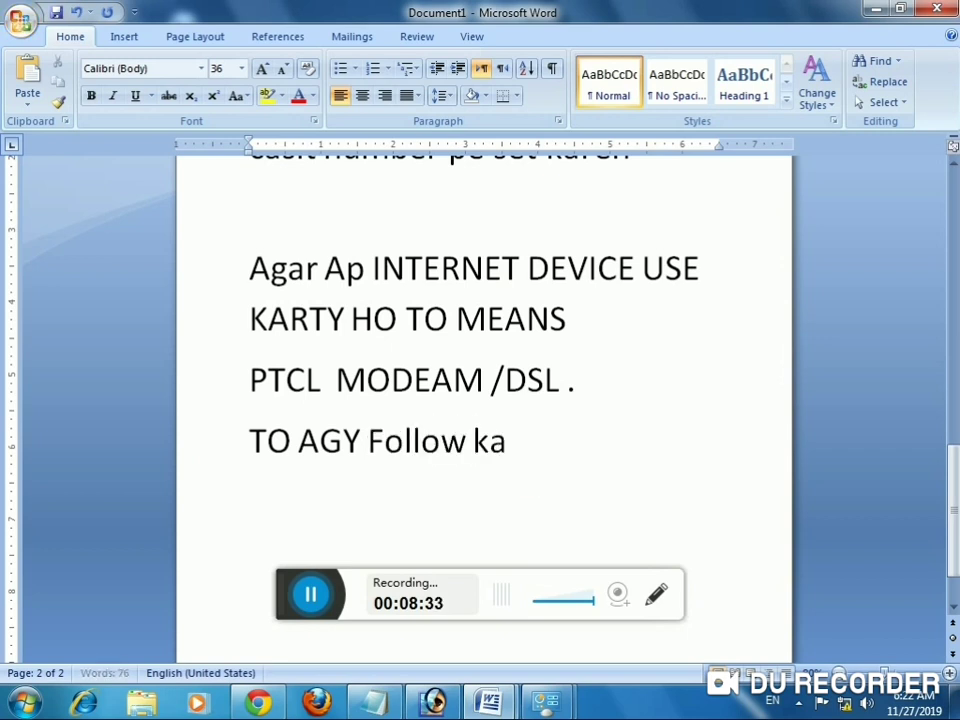
{"action": "type", "text": "ren"}
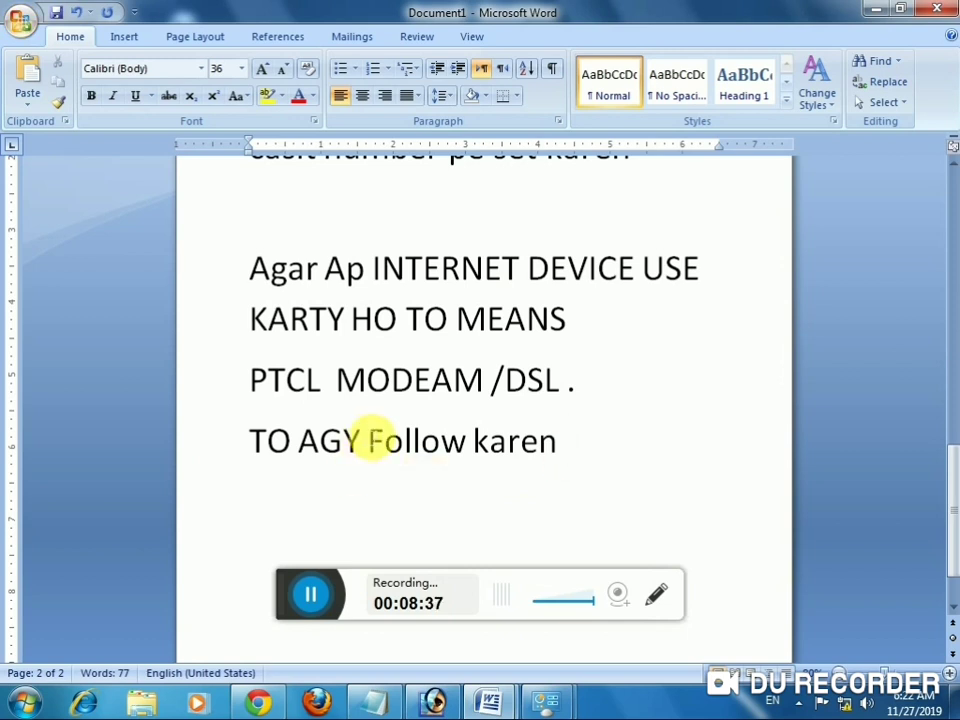
{"action": "left_click", "coordinate": [378, 440]}
{"action": "left_click_drag", "start_coordinate": [600, 444], "coordinate": [248, 268]}
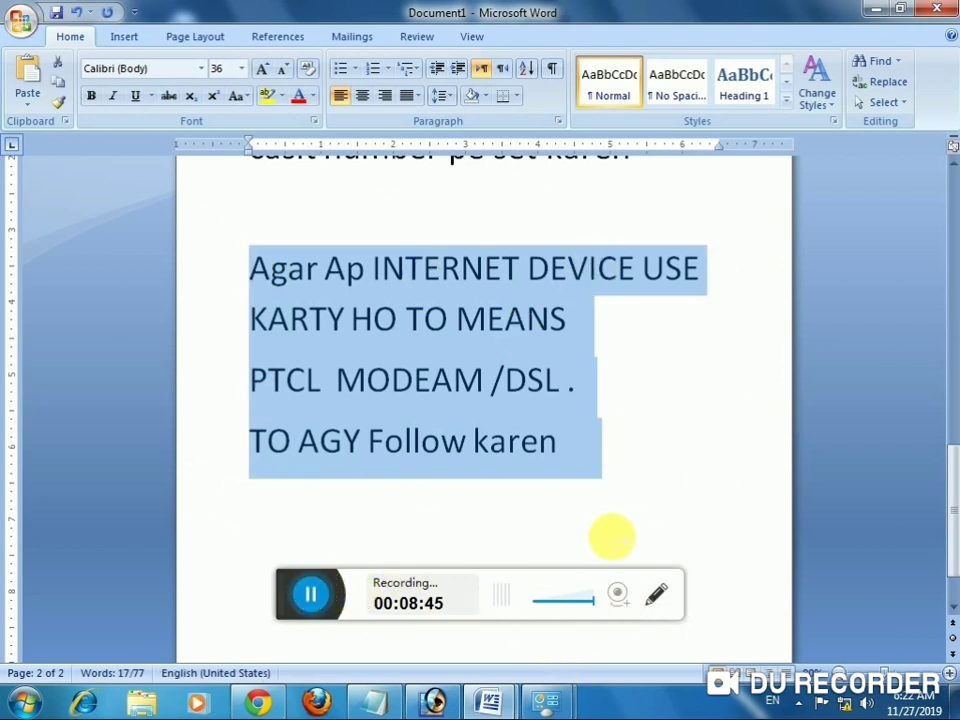
Open the Internet Protocol Version 4 properties of Local Area Connection 3 from the Network and Sharing Center
{"action": "left_click", "coordinate": [846, 705]}
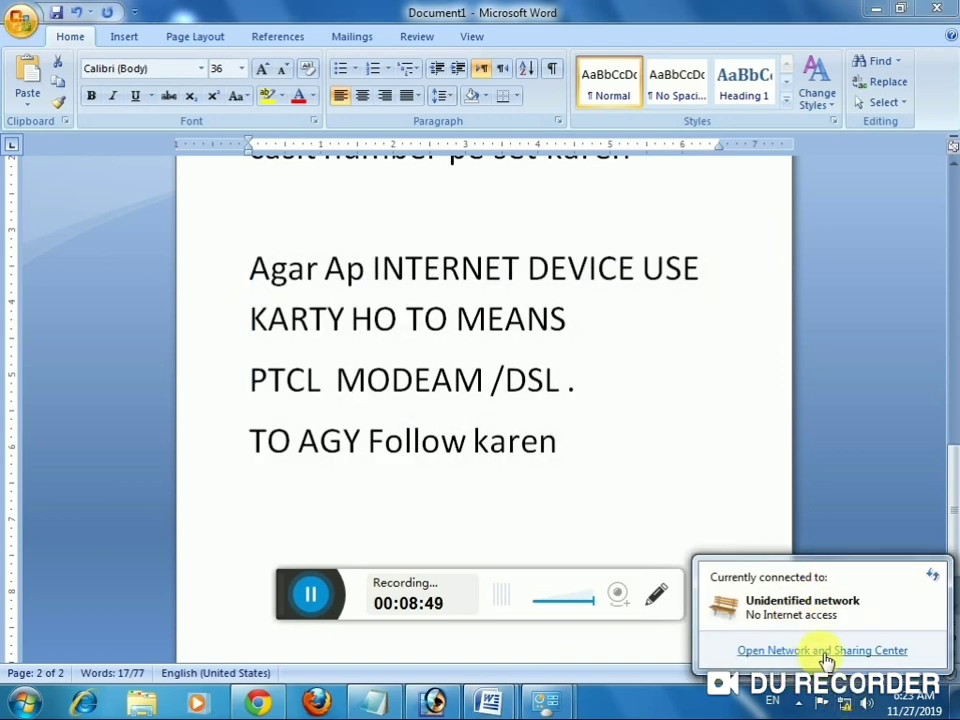
{"action": "left_click", "coordinate": [826, 660]}
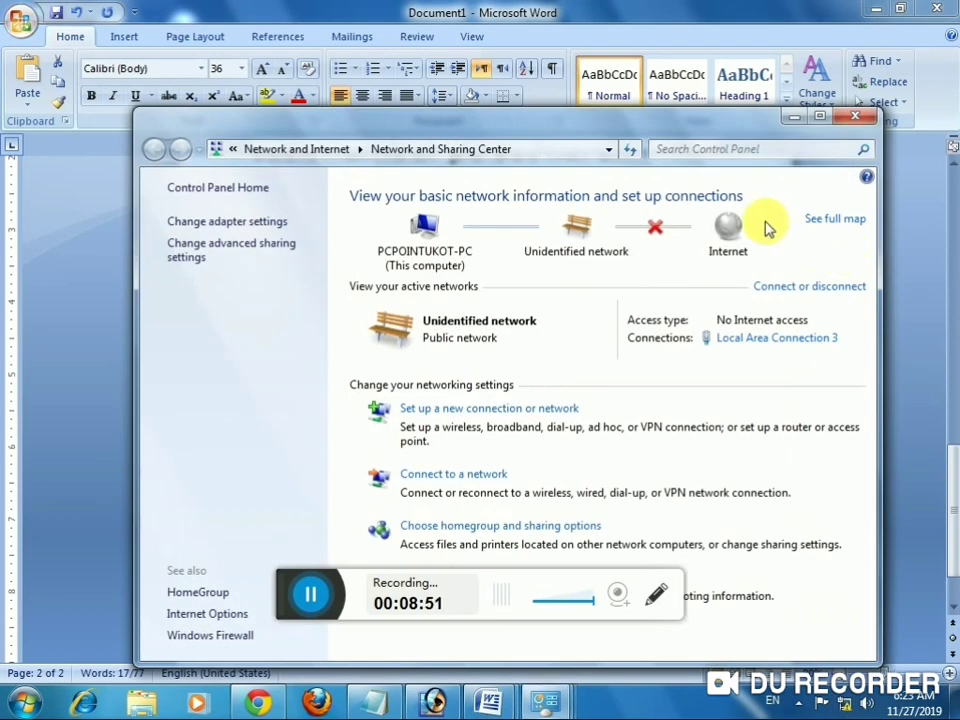
{"action": "left_click", "coordinate": [785, 342]}
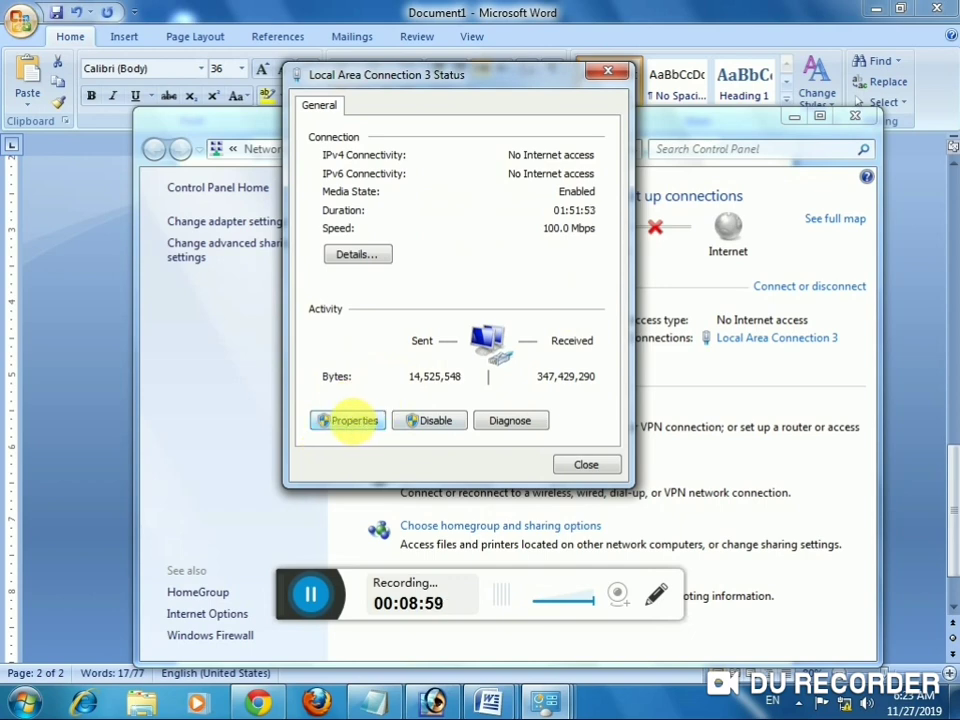
{"action": "left_click", "coordinate": [347, 420]}
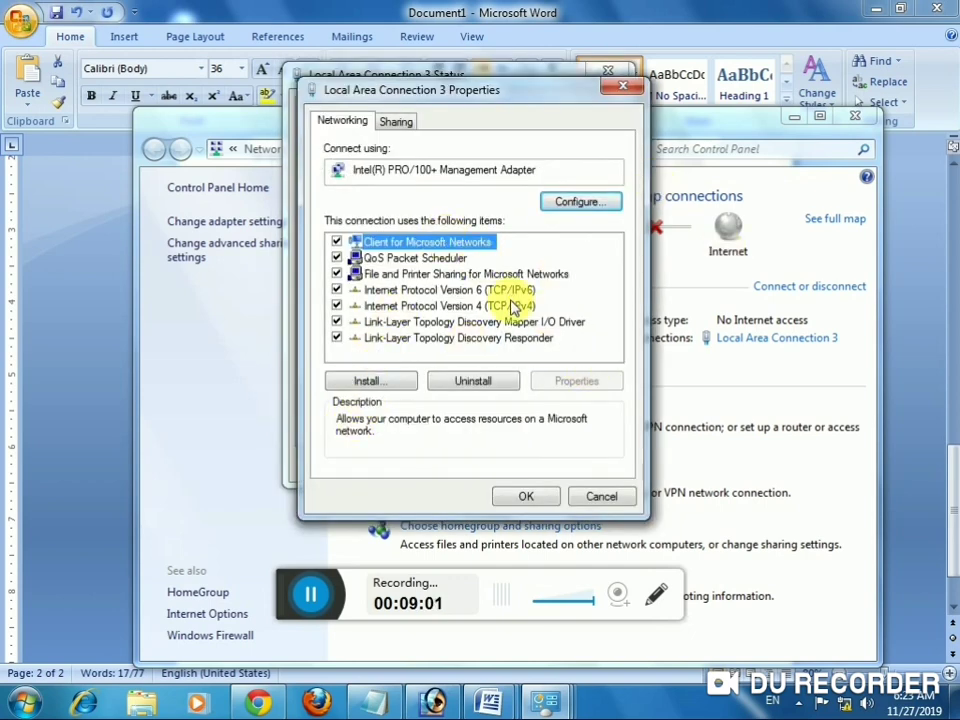
{"action": "left_click", "coordinate": [440, 290]}
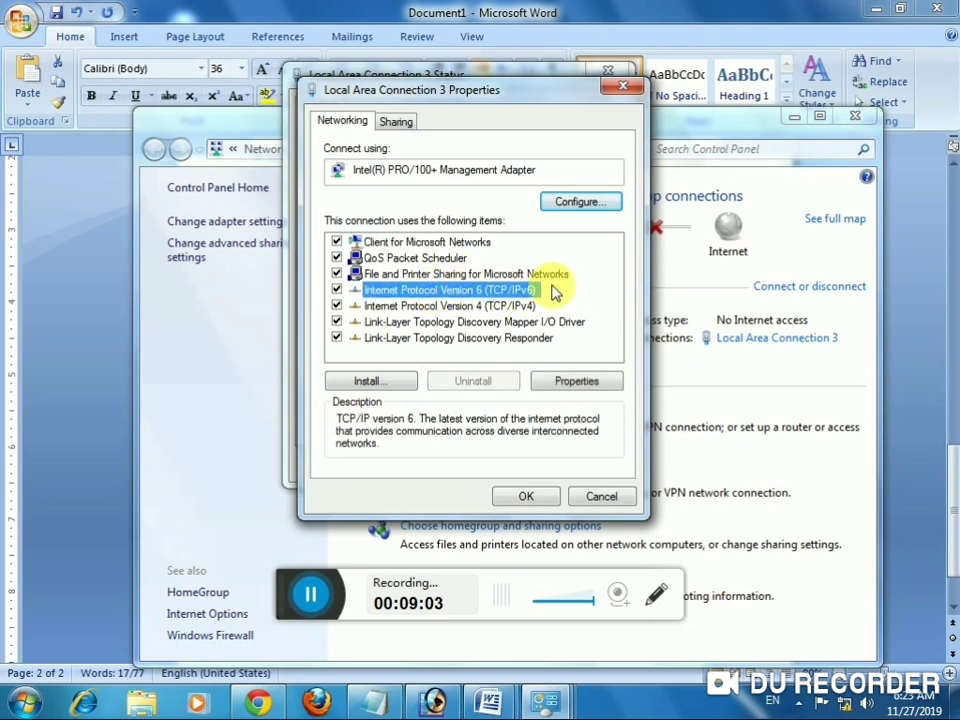
{"action": "left_click", "coordinate": [495, 306]}
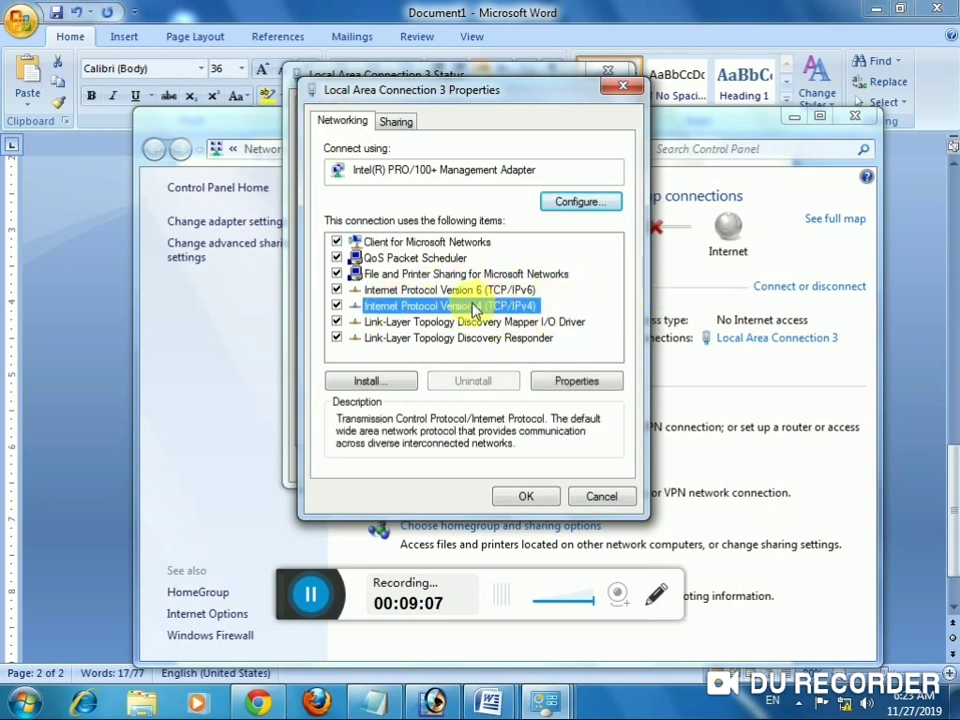
{"action": "left_click", "coordinate": [578, 384]}
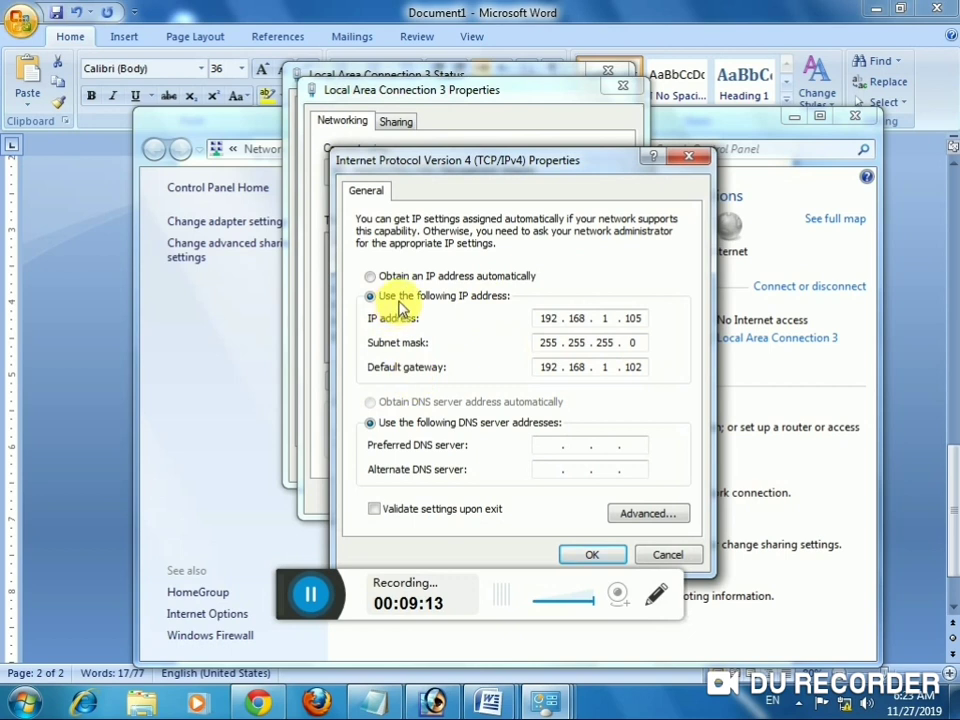
Clear the existing IPv4 settings by switching to automatic and back to manual addressing, and set the IP address to 192.168.1.105
{"action": "left_click", "coordinate": [375, 277]}
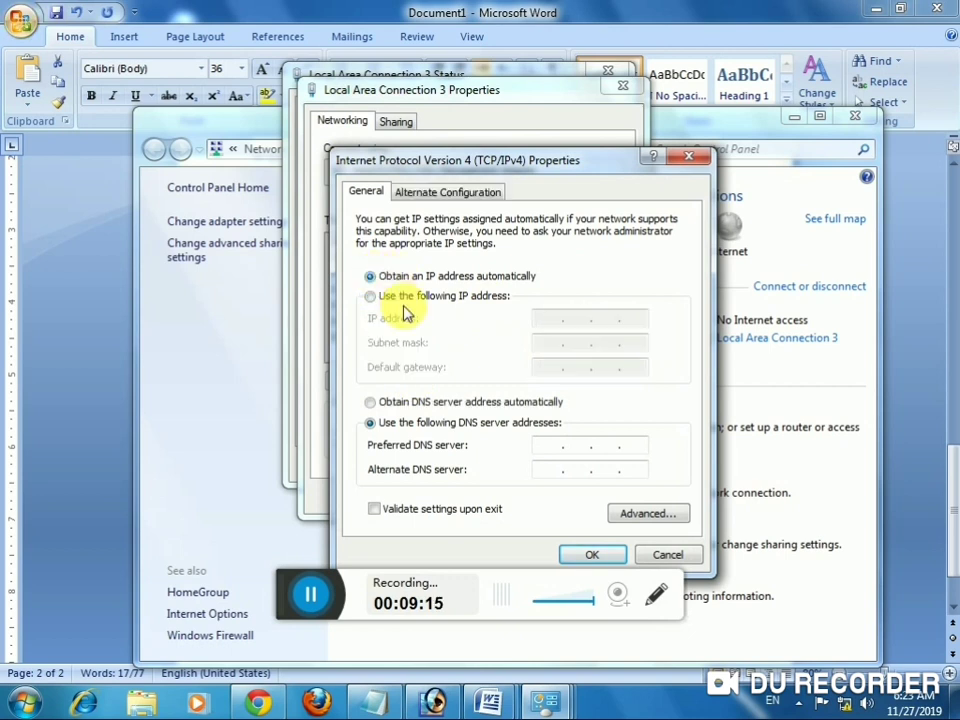
{"action": "left_click", "coordinate": [375, 297]}
{"action": "left_click", "coordinate": [543, 320]}
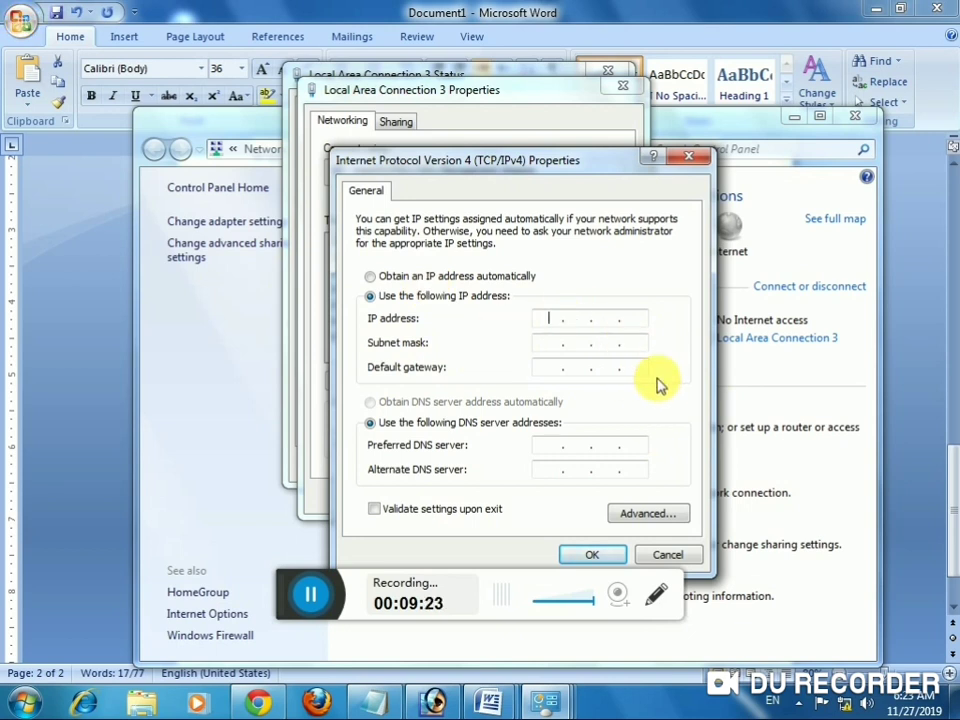
{"action": "type", "text": "192 . 168 . 1 . 105"}
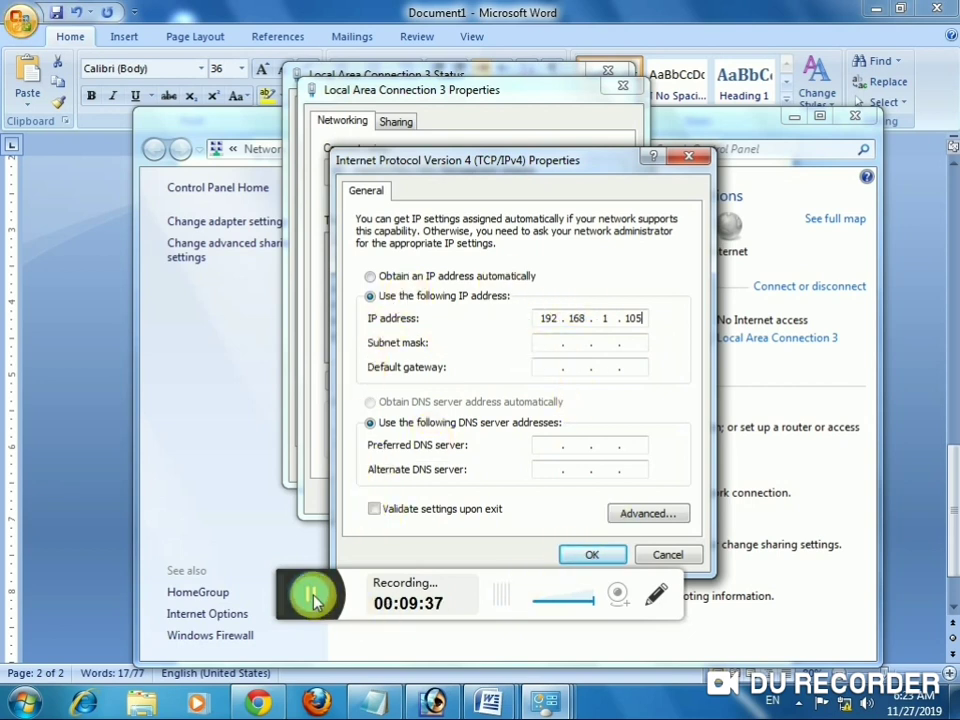
Switch to the Notepad notes and highlight the instruction about using 192.168.1.105 as the IP address
{"action": "left_click", "coordinate": [378, 697]}
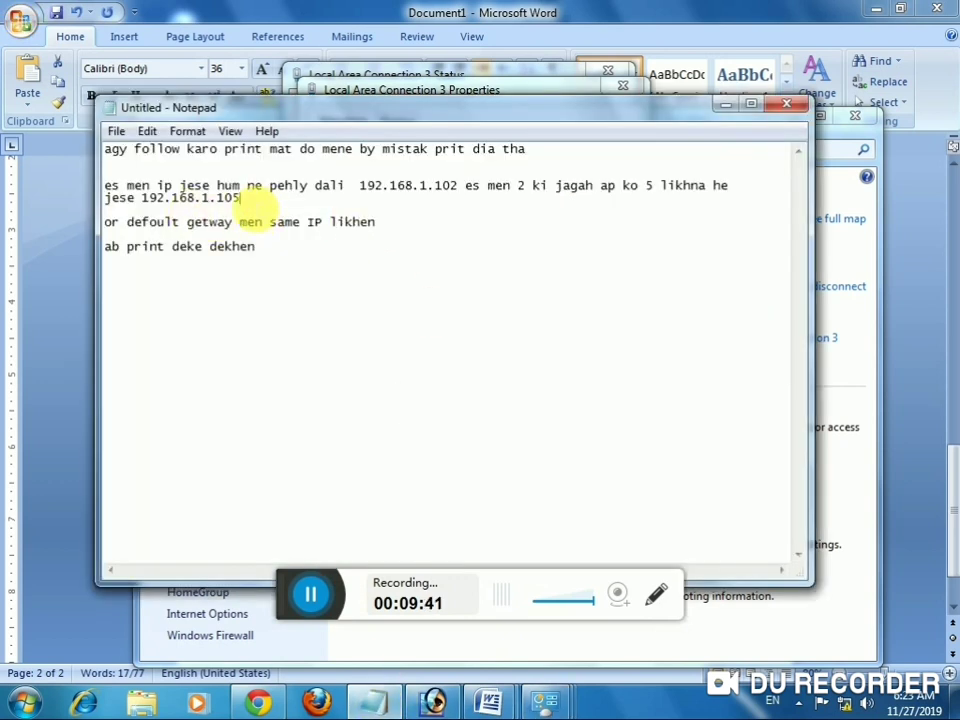
{"action": "left_click_drag", "start_coordinate": [241, 198], "coordinate": [104, 185]}
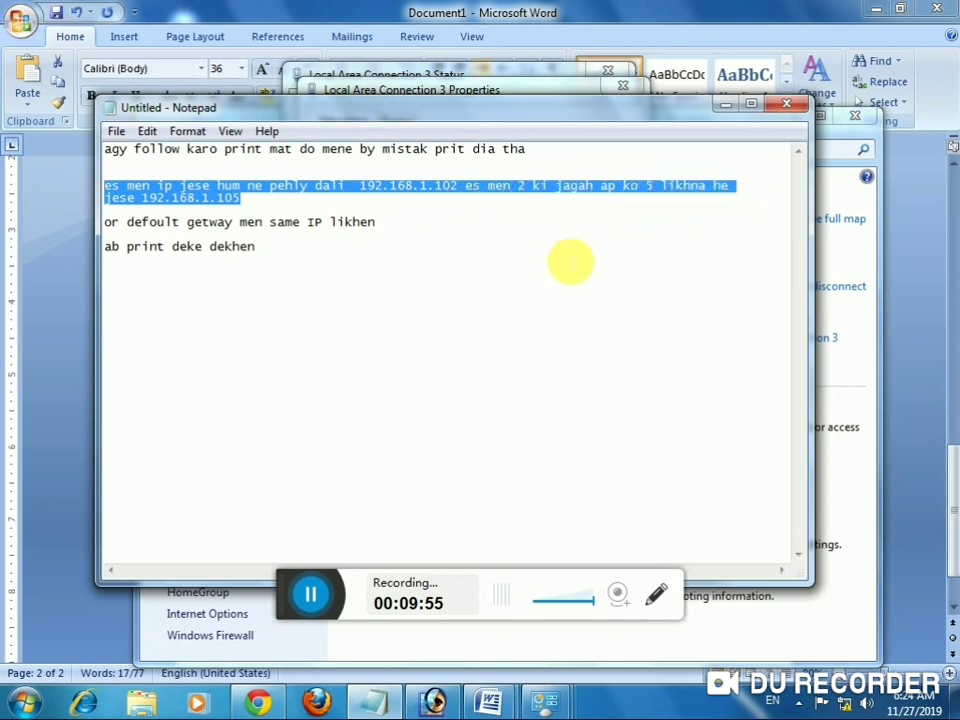
{"action": "left_click_drag", "start_coordinate": [250, 197], "coordinate": [150, 207]}
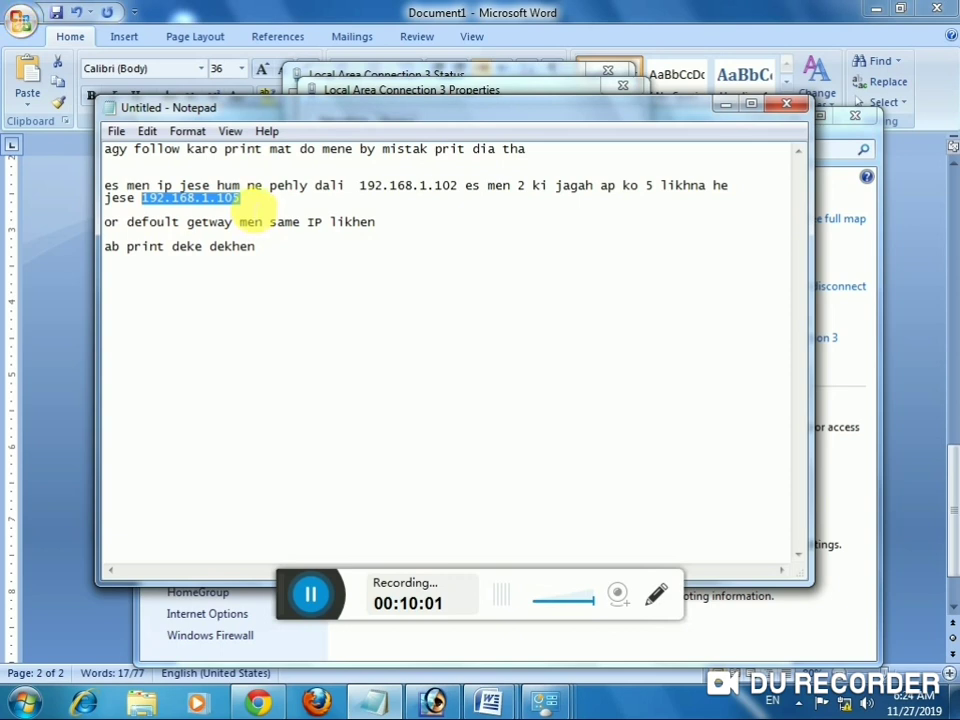
{"action": "left_click_drag", "start_coordinate": [250, 200], "coordinate": [160, 210]}
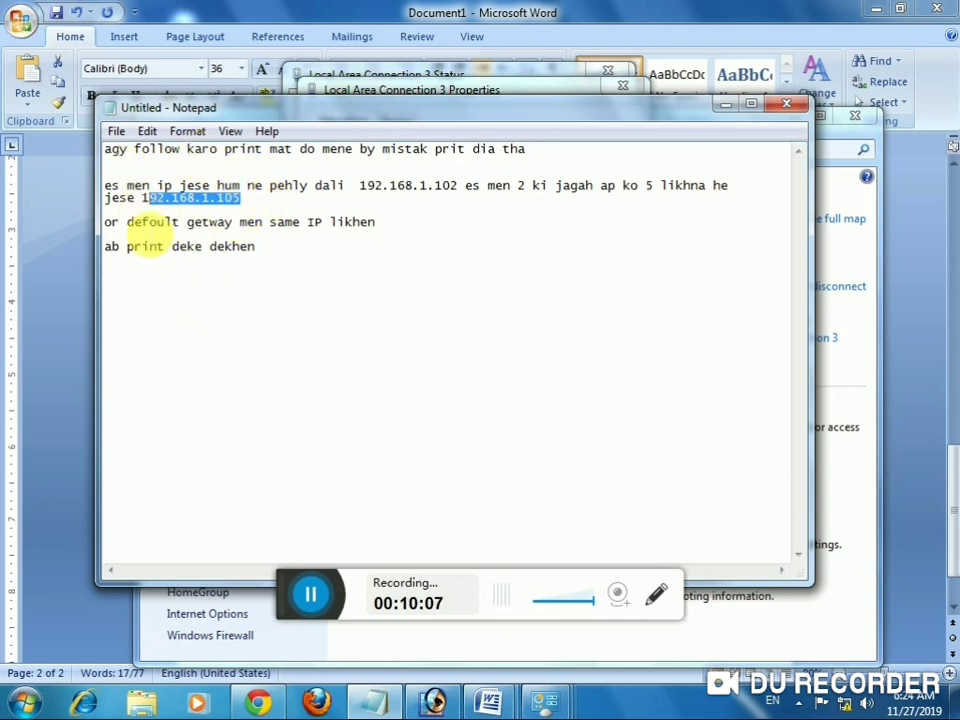
Return to the IPv4 properties, moving the Network and Sharing Center window aside, and fill in the subnet mask 255.255.255.0
{"action": "left_click", "coordinate": [838, 469]}
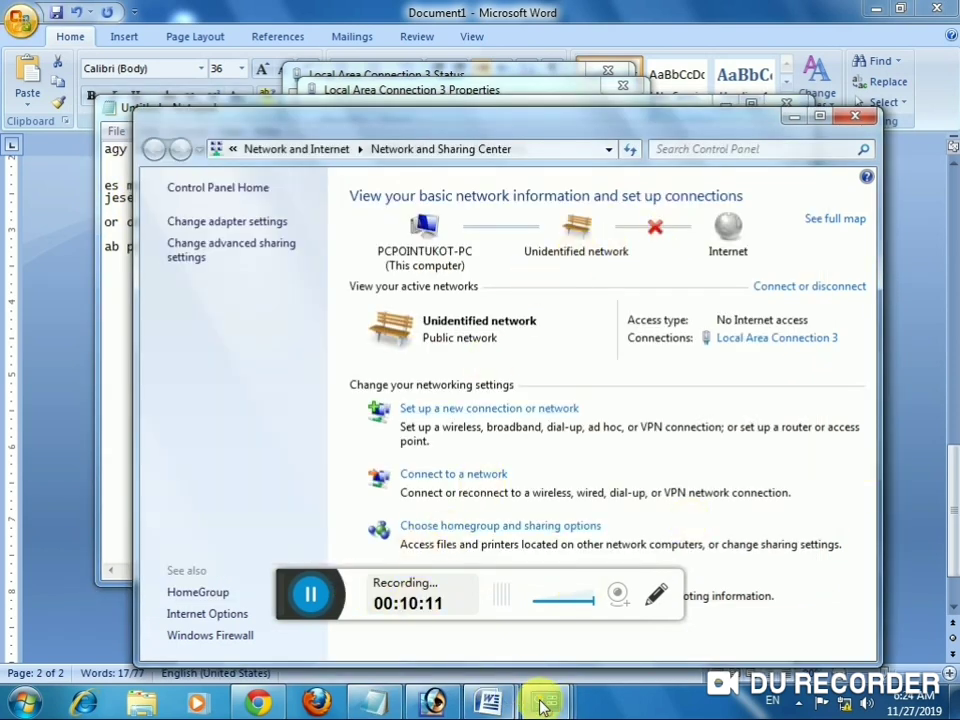
{"action": "mouse_move", "coordinate": [545, 688]}
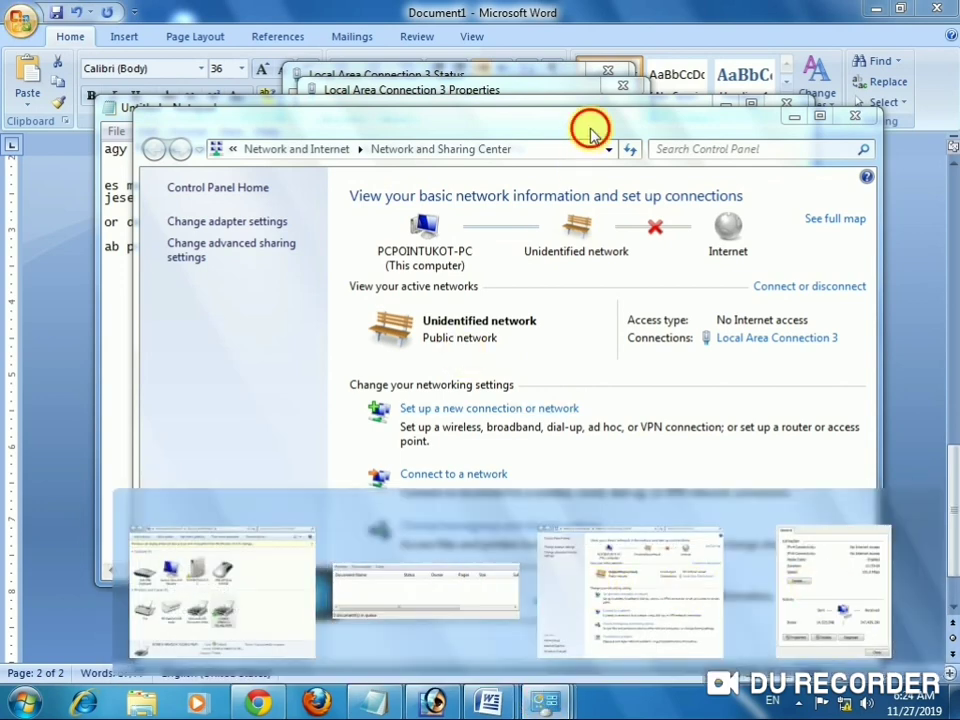
{"action": "left_click_drag", "start_coordinate": [594, 129], "coordinate": [688, 232]}
{"action": "left_click", "coordinate": [525, 89]}
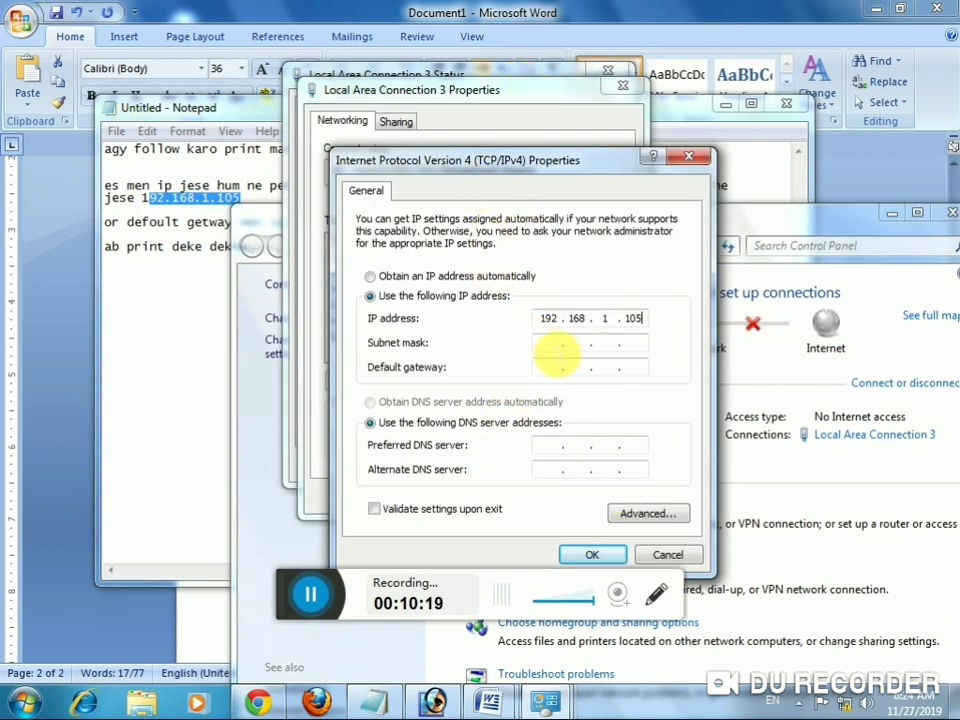
{"action": "left_click", "coordinate": [555, 345]}
{"action": "left_click", "coordinate": [552, 368]}
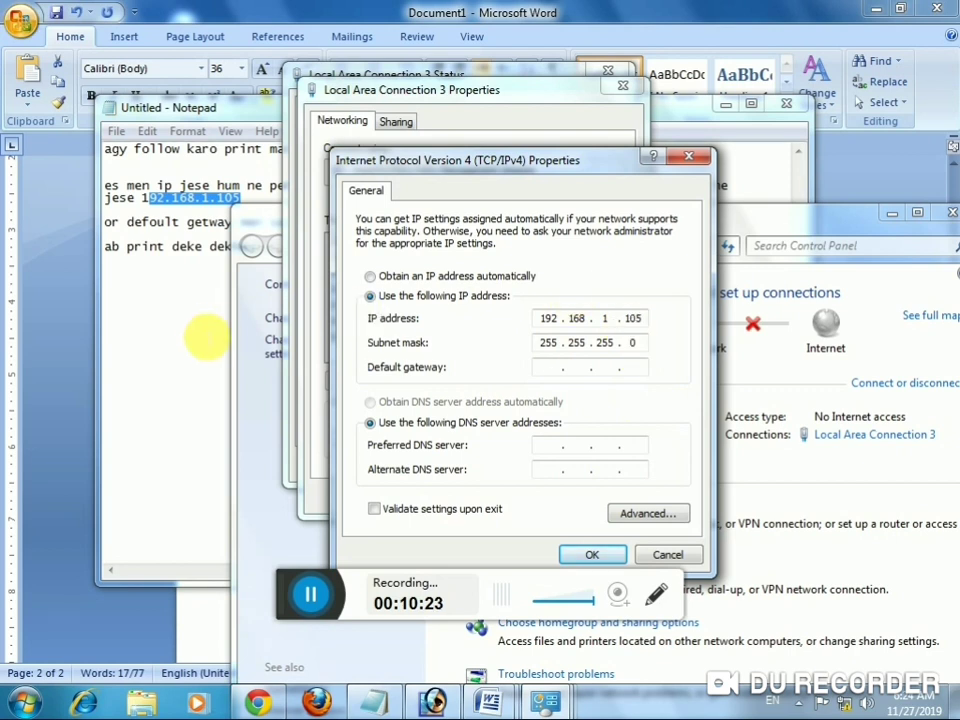
In the Notepad notes, highlight the default gateway lines, then add and highlight 192.168.1.102 after "ab print deke dekhen"
{"action": "left_click", "coordinate": [133, 246]}
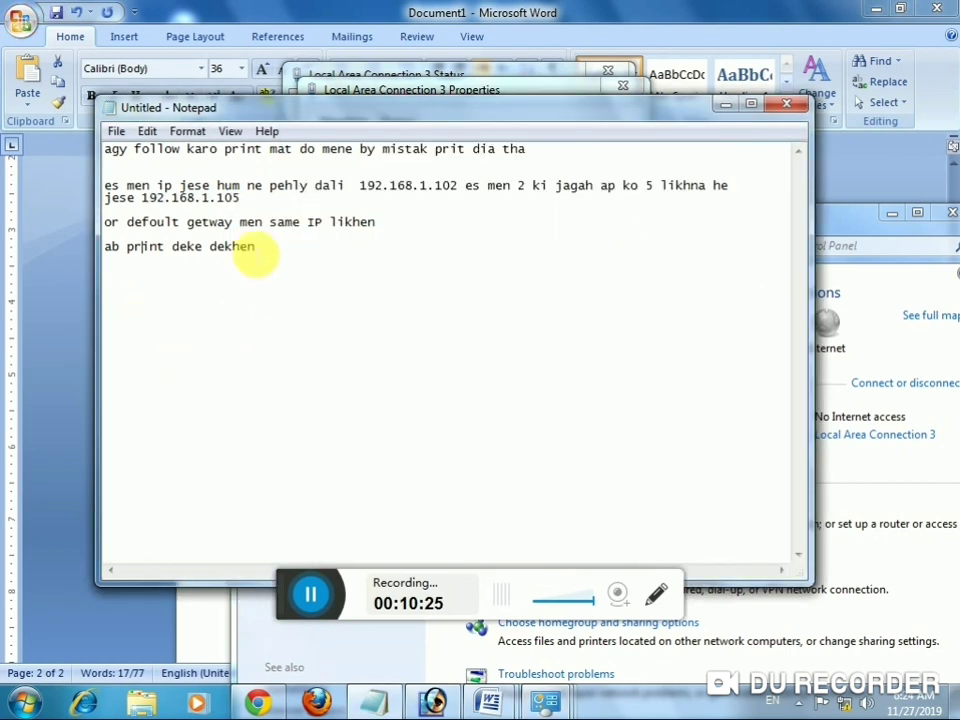
{"action": "left_click_drag", "start_coordinate": [290, 256], "coordinate": [120, 222]}
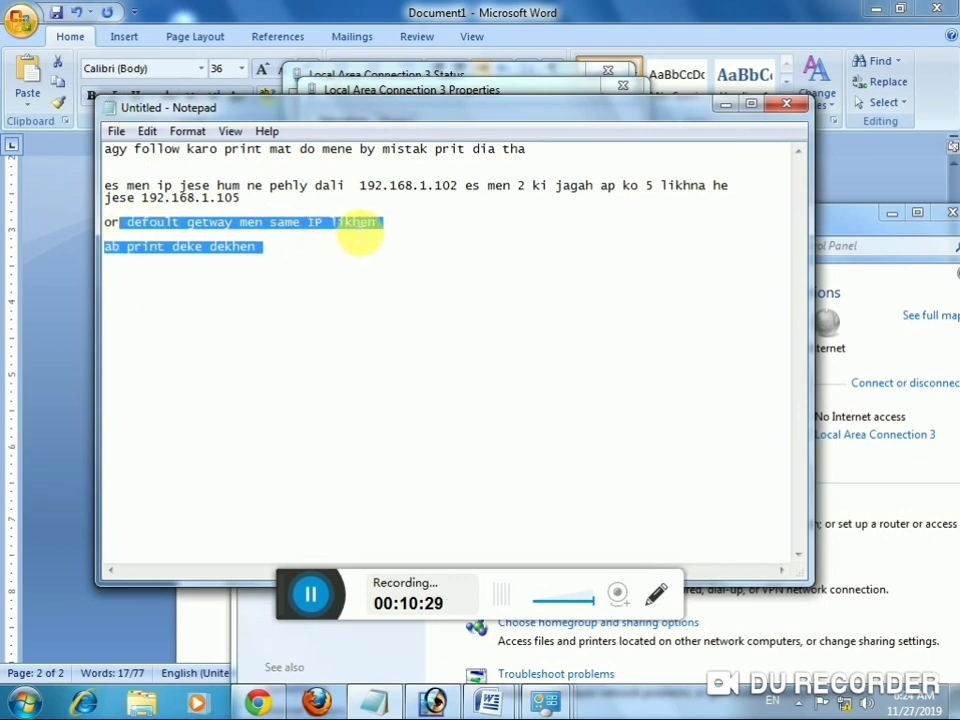
{"action": "left_click", "coordinate": [390, 225]}
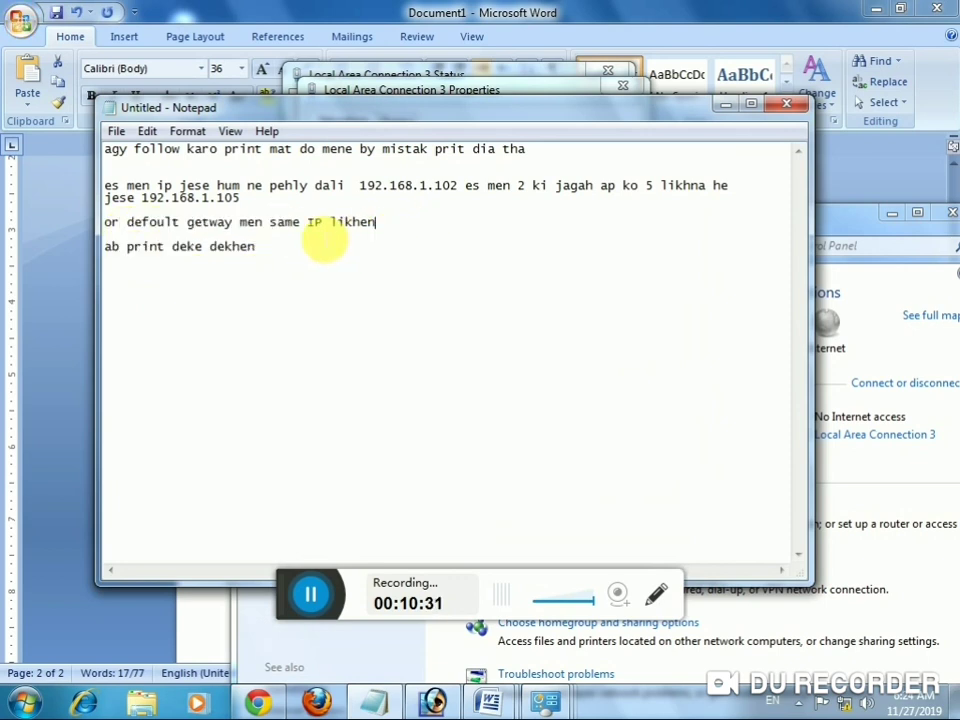
{"action": "left_click_drag", "start_coordinate": [110, 226], "coordinate": [280, 262]}
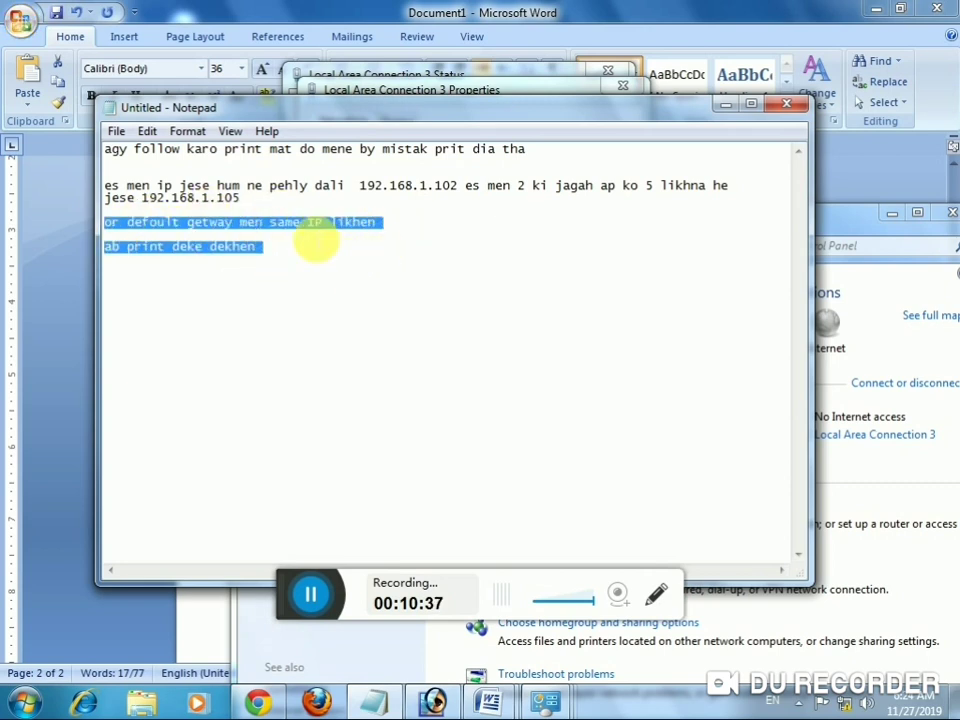
{"action": "left_click", "coordinate": [295, 258]}
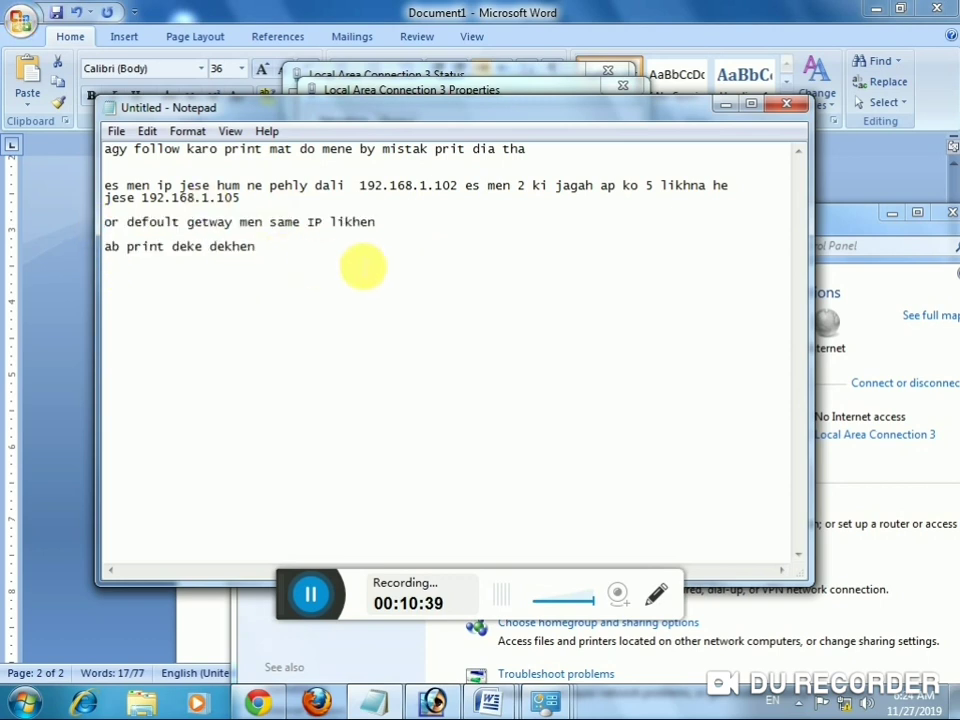
{"action": "type", "text": "192.168.1.102"}
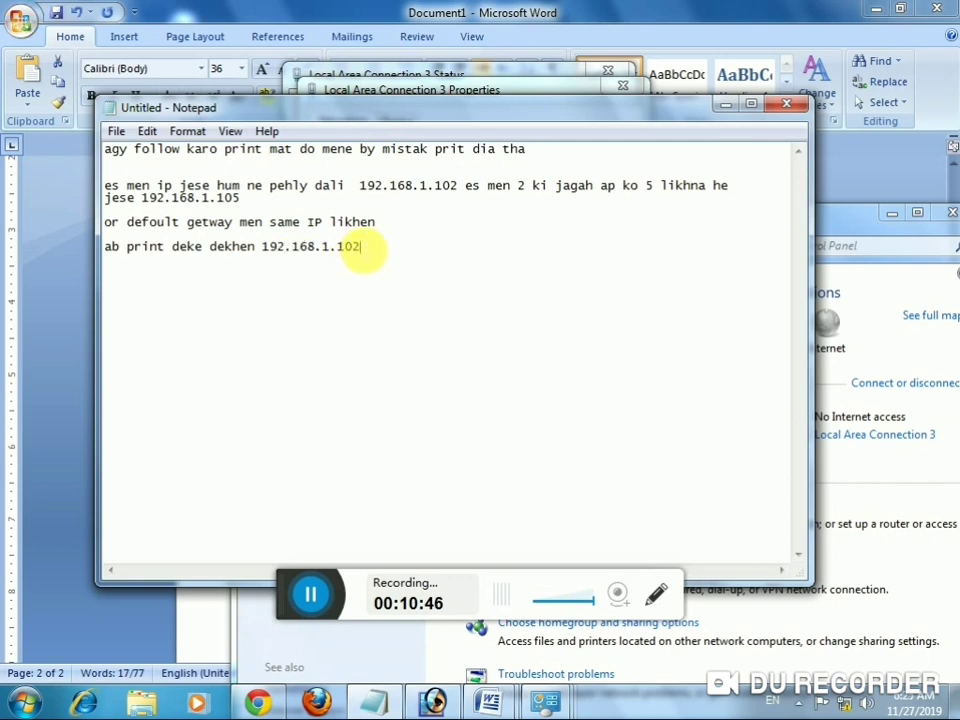
{"action": "left_click_drag", "start_coordinate": [360, 248], "coordinate": [265, 250]}
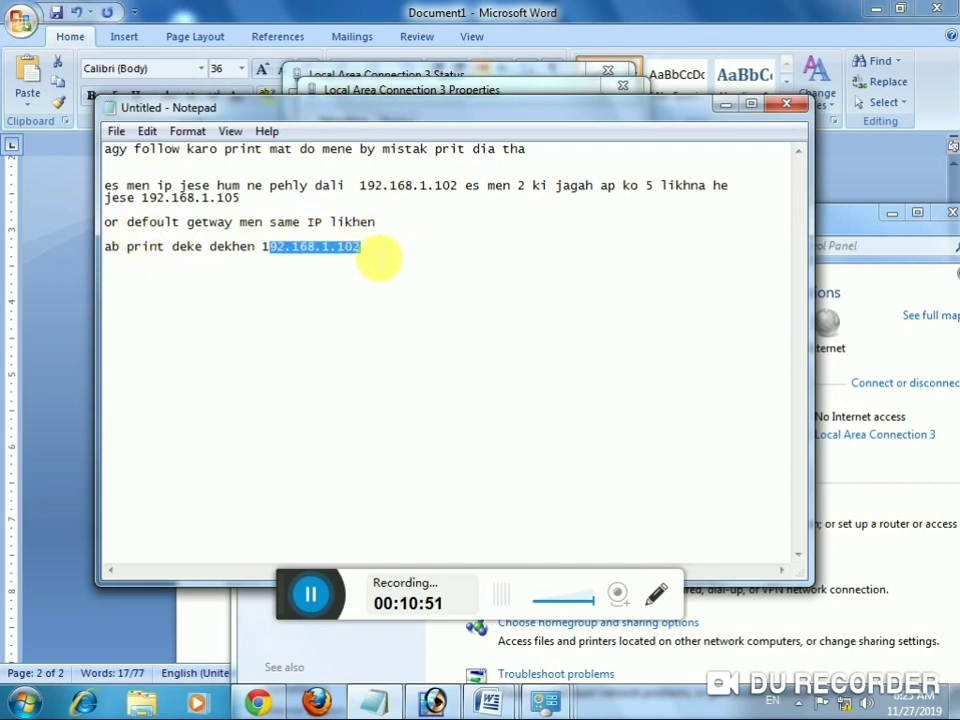
{"action": "left_click_drag", "start_coordinate": [361, 248], "coordinate": [263, 250]}
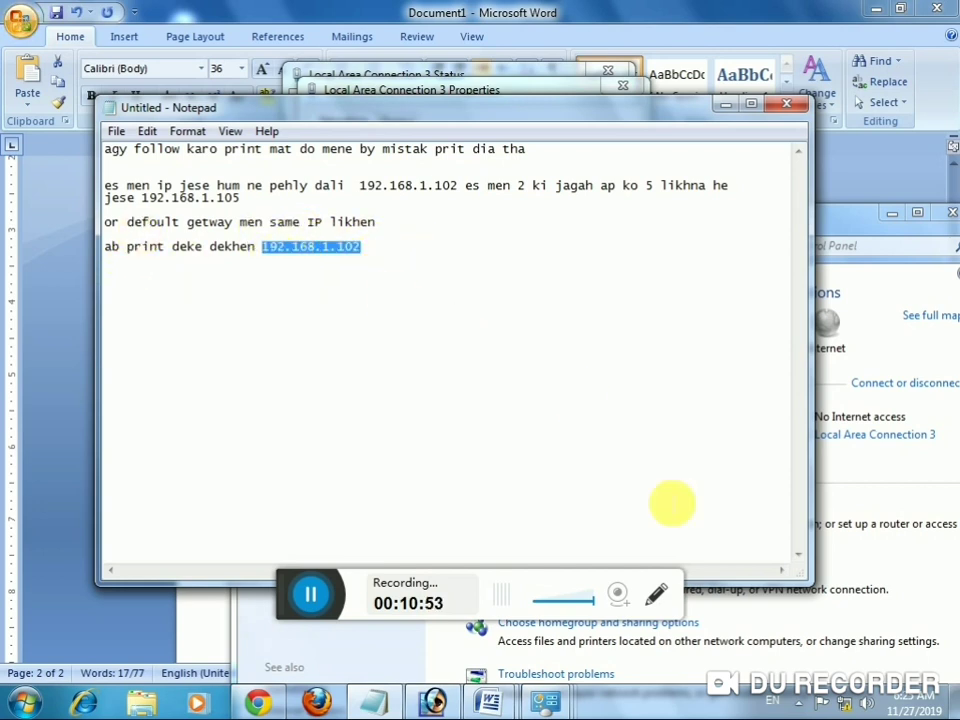
Set the IPv4 default gateway to 192.168.1.102, apply the settings, and close the Local Area Connection 3 dialogs
{"action": "left_click", "coordinate": [521, 89]}
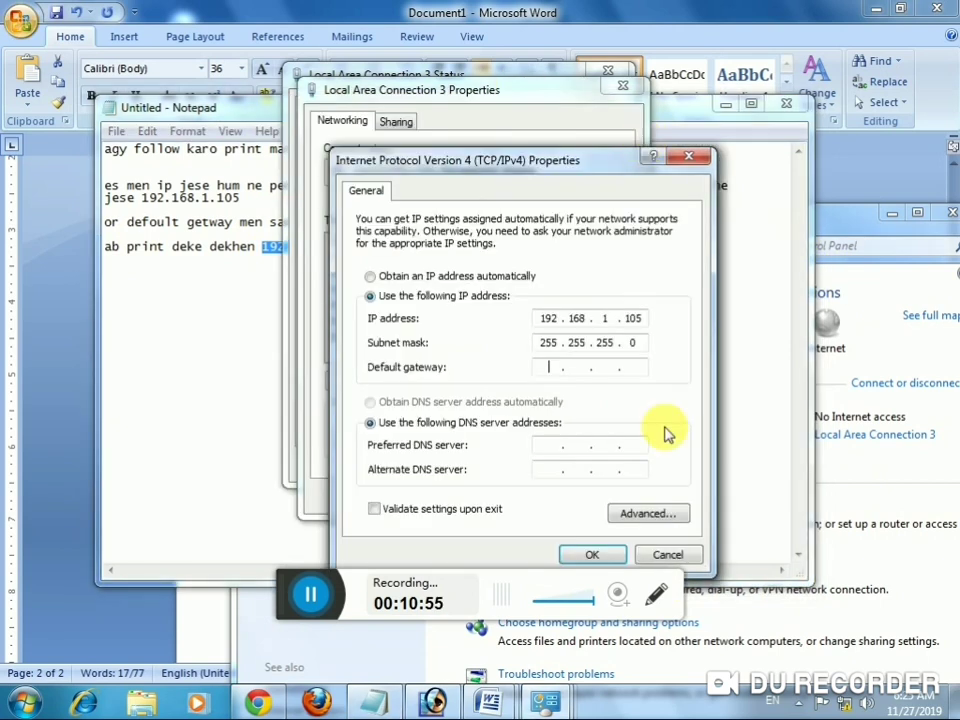
{"action": "type", "text": "192 . 168 . 1 ."}
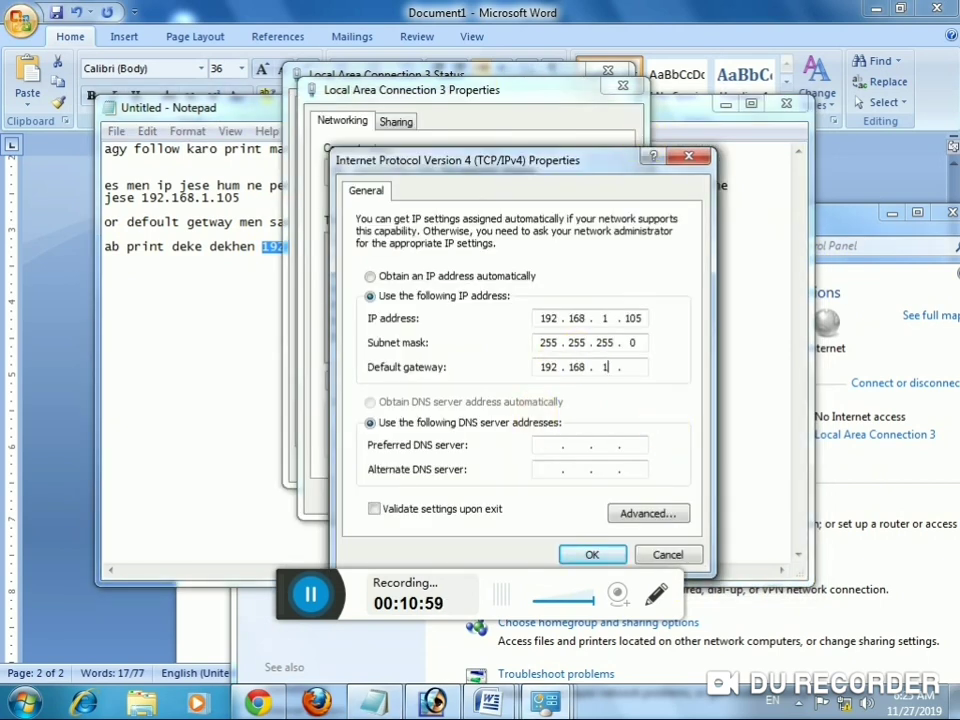
{"action": "type", "text": " 102"}
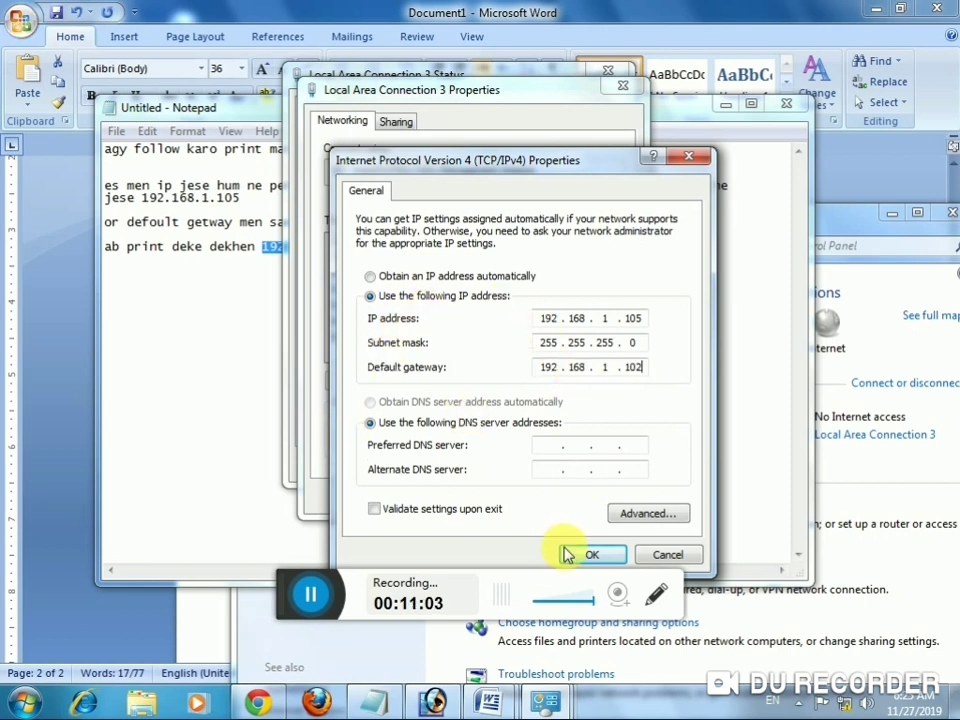
{"action": "left_click_drag", "start_coordinate": [414, 160], "coordinate": [396, 116]}
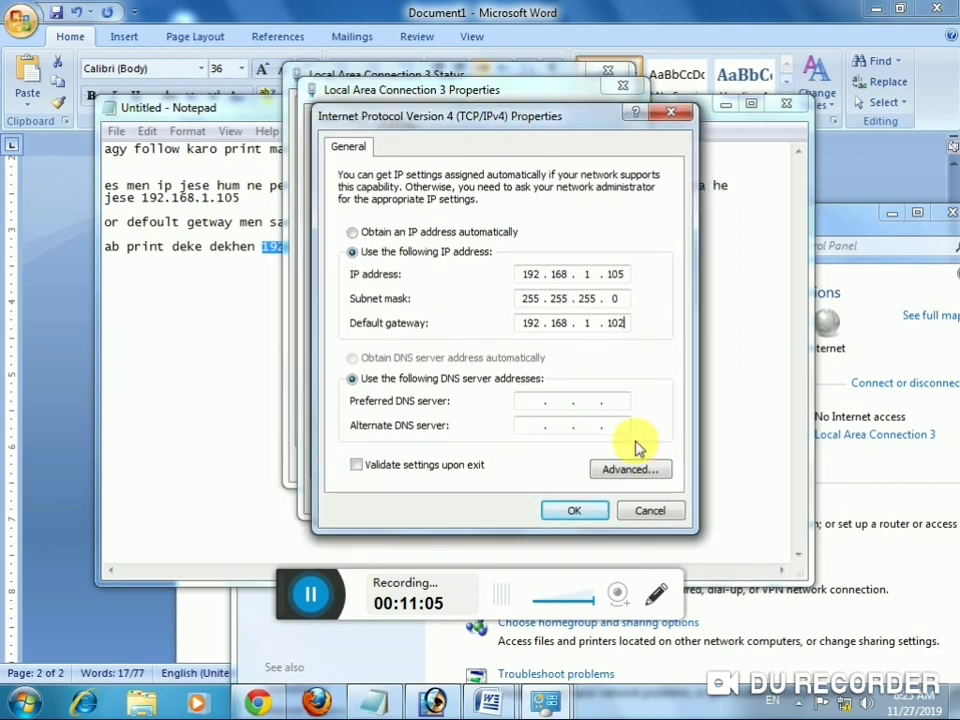
{"action": "left_click", "coordinate": [570, 512]}
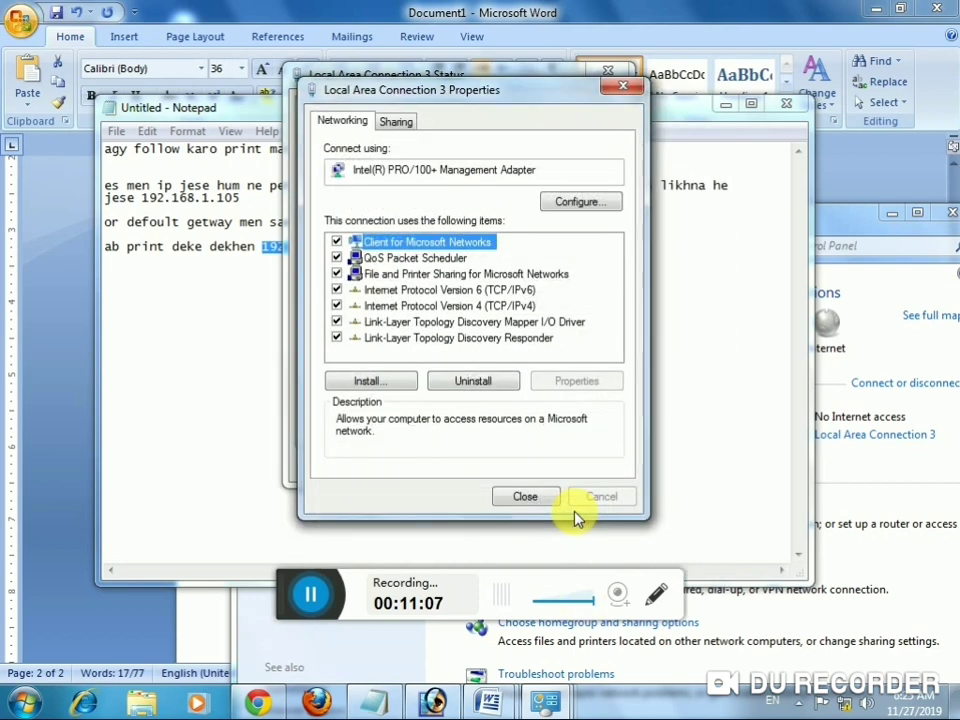
{"action": "left_click", "coordinate": [526, 500]}
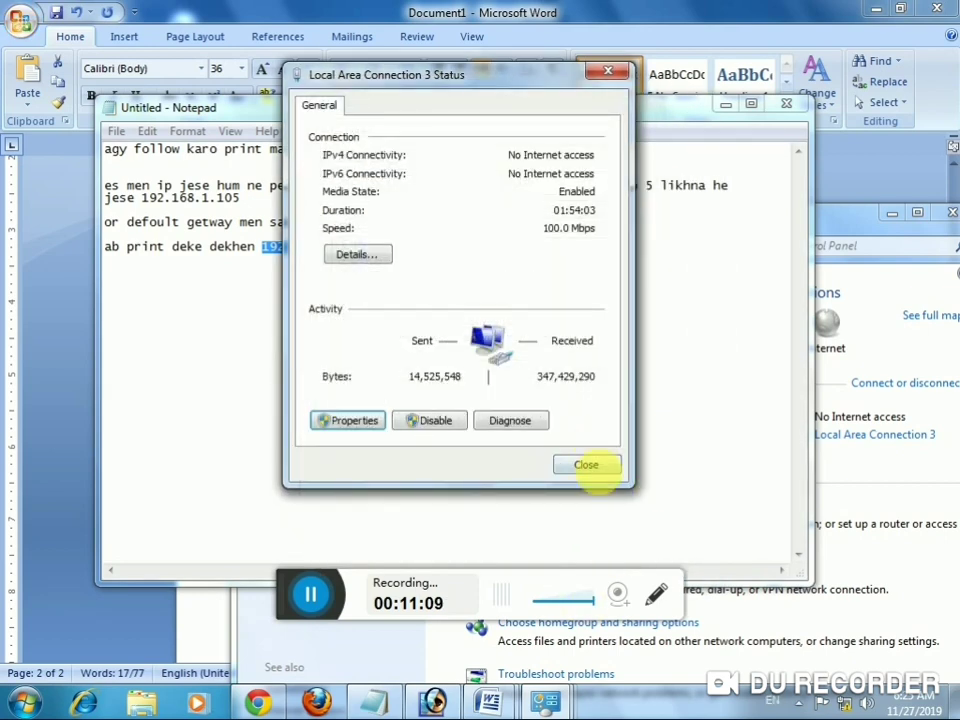
{"action": "left_click", "coordinate": [588, 466]}
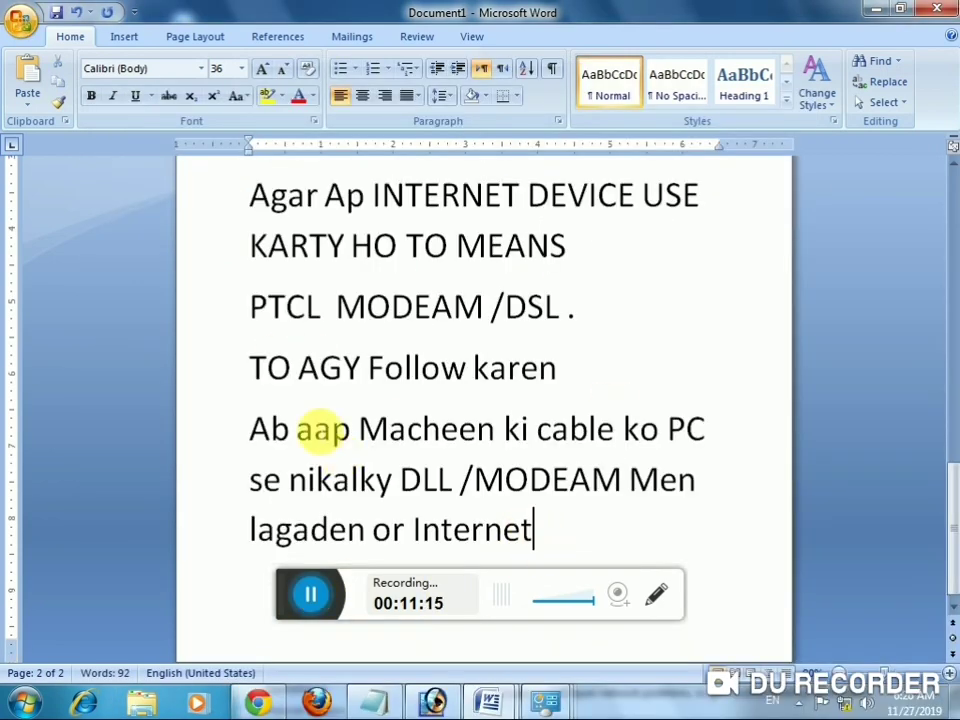
Complete the last paragraph after "Internet" with "ki cable PC men laga den", then highlight the whole paragraph
{"action": "left_click_drag", "start_coordinate": [280, 432], "coordinate": [546, 542]}
{"action": "left_click", "coordinate": [545, 535]}
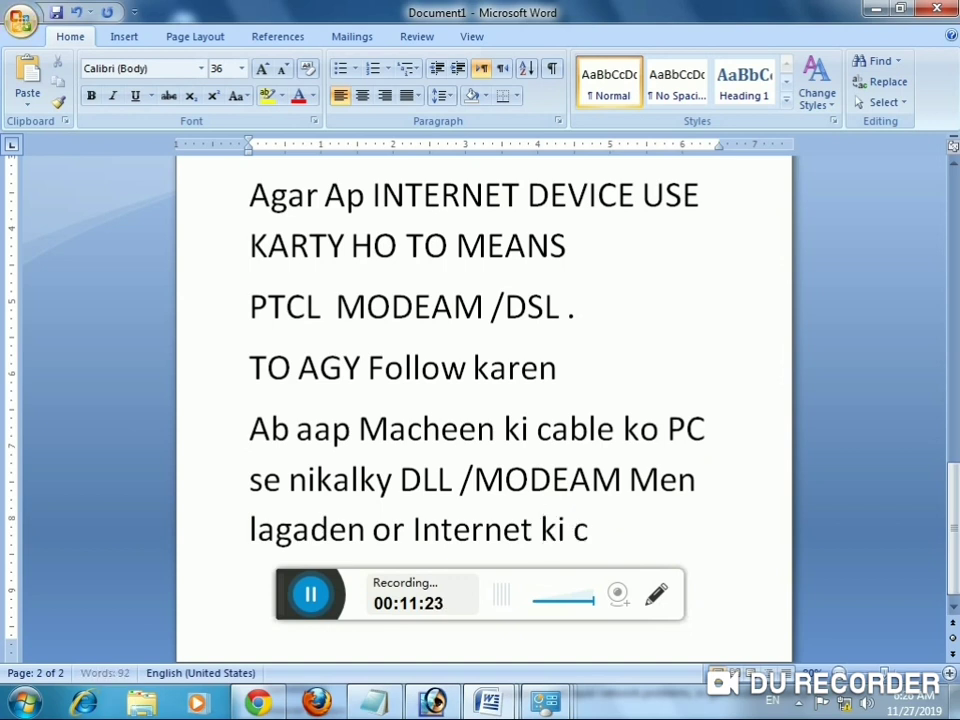
{"action": "type", "text": "ki cable PC"}
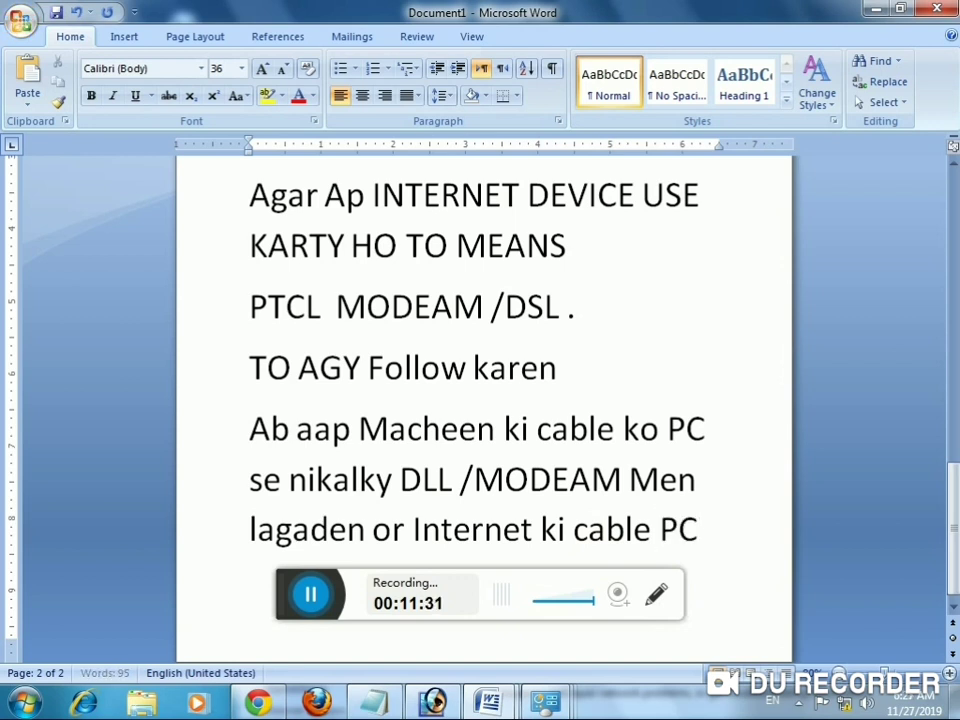
{"action": "type", "text": "men"}
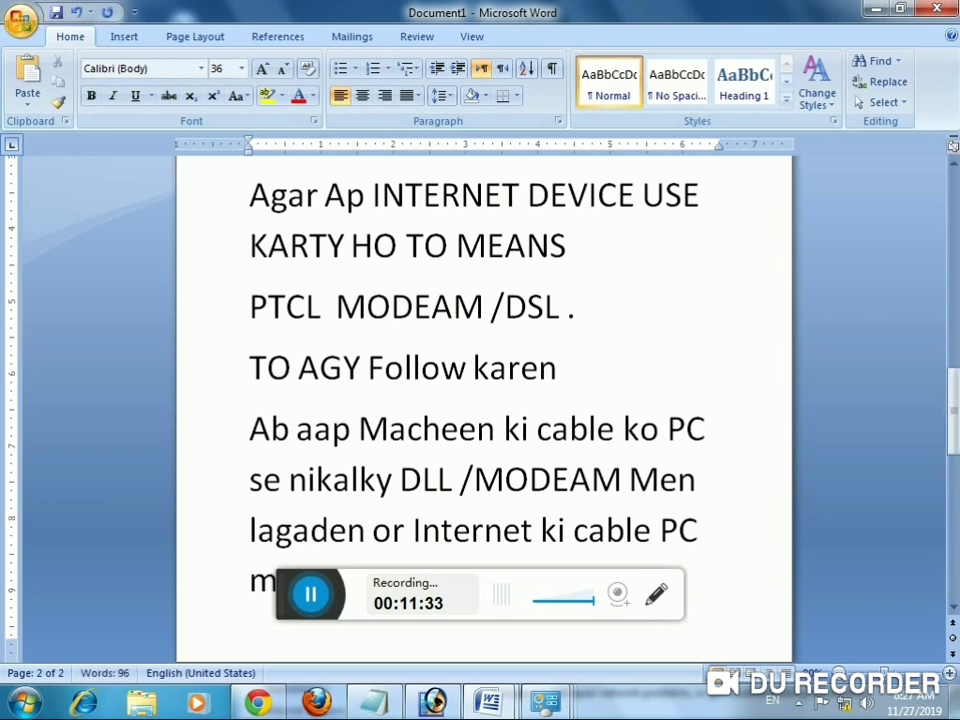
{"action": "scroll", "coordinate": [628, 482], "scroll_direction": "down", "scroll_amount": 3}
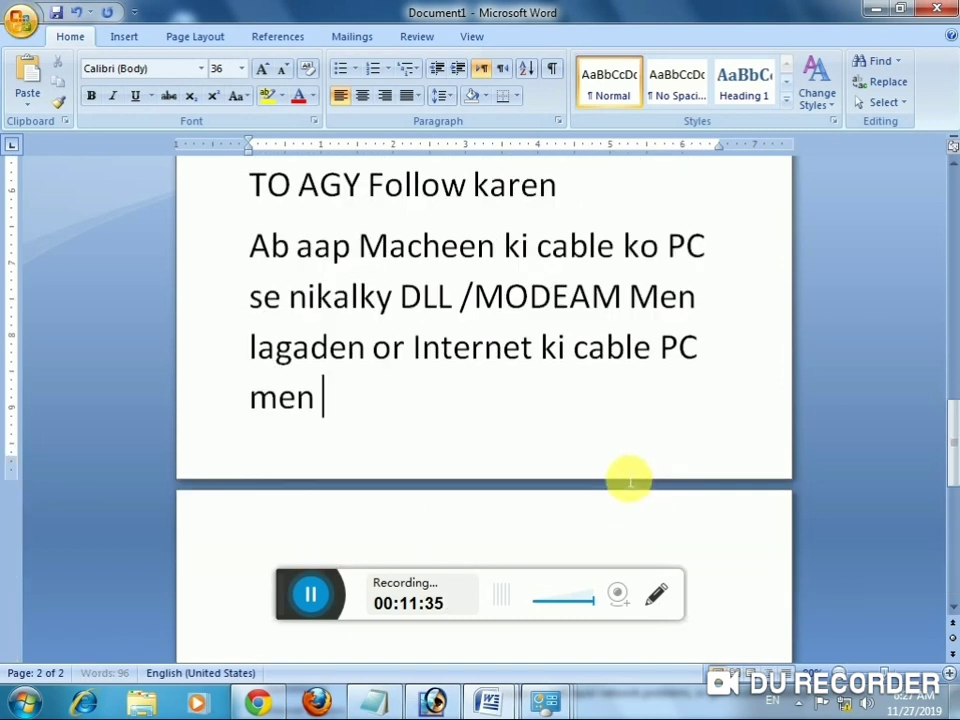
{"action": "type", "text": "laga den"}
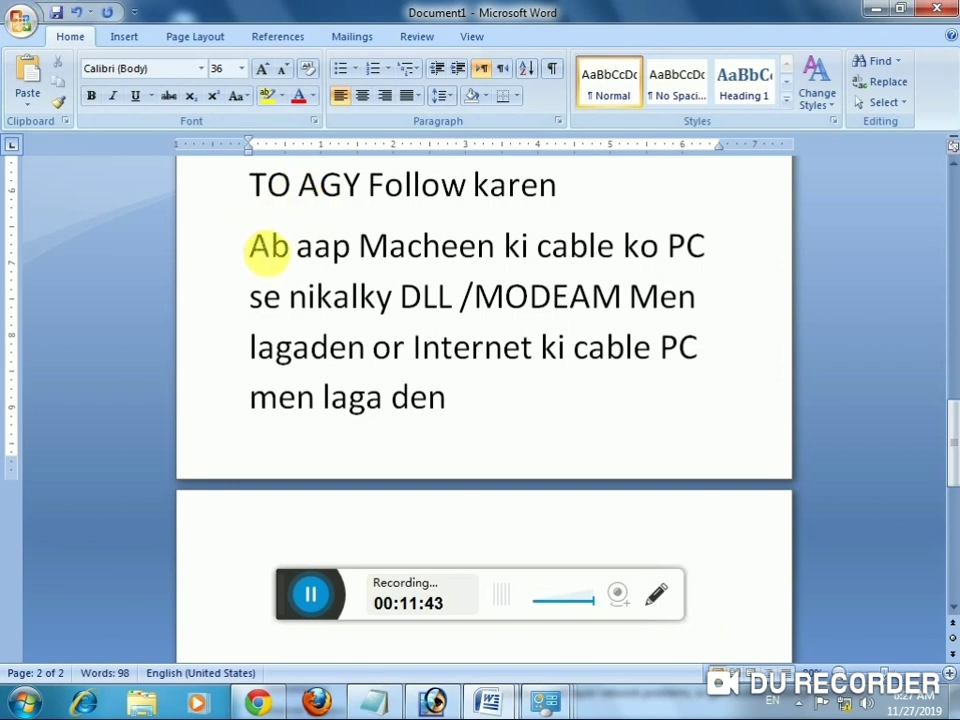
{"action": "left_click_drag", "start_coordinate": [266, 245], "coordinate": [452, 405]}
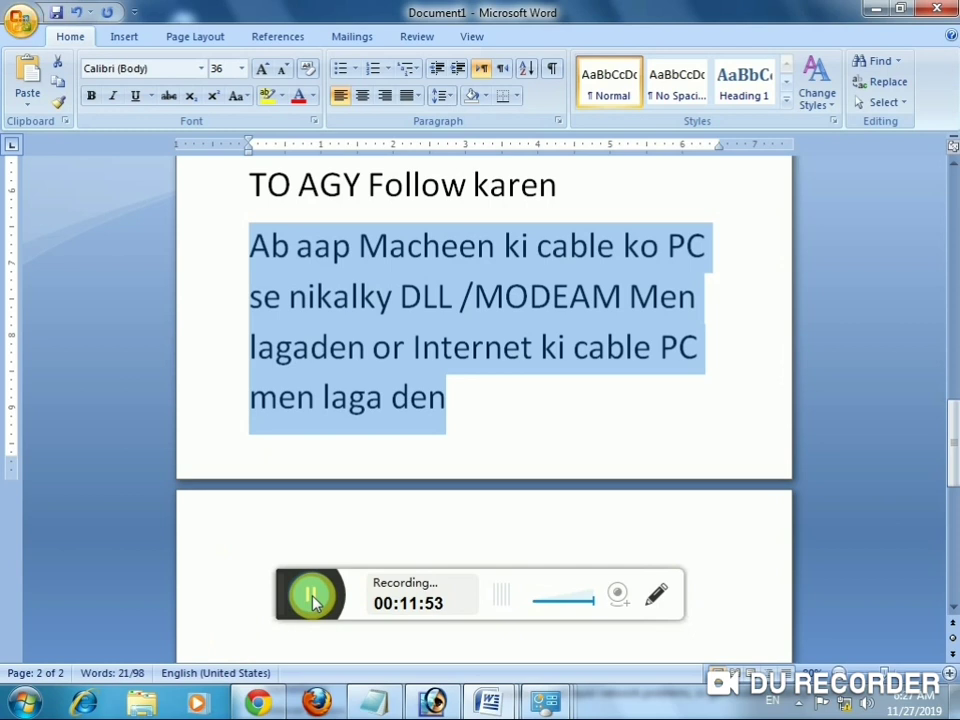
Switch to the blank Document3 and print one copy on the KONICA MINOLTA 751/601 PS(P)
{"action": "mouse_move", "coordinate": [488, 703]}
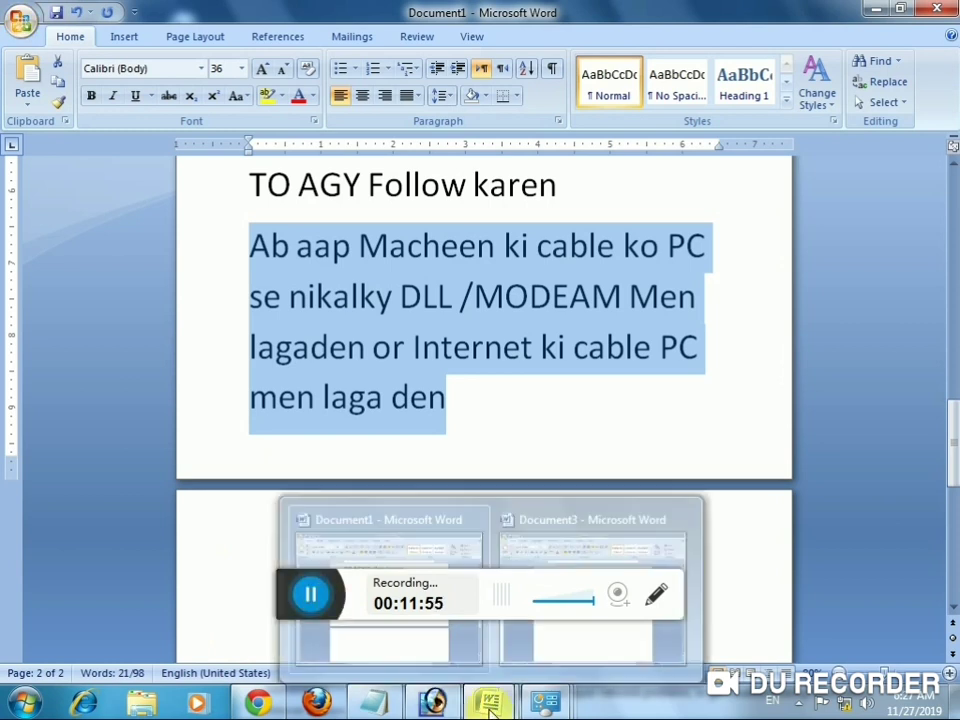
{"action": "left_click", "coordinate": [585, 600]}
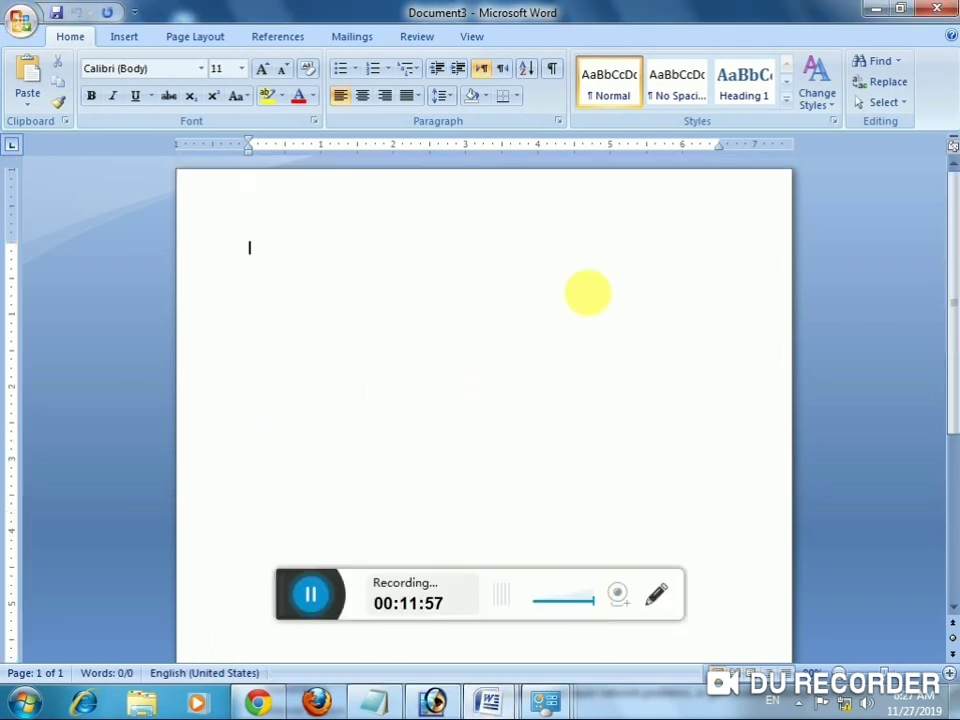
{"action": "key", "text": "ctrl+p"}
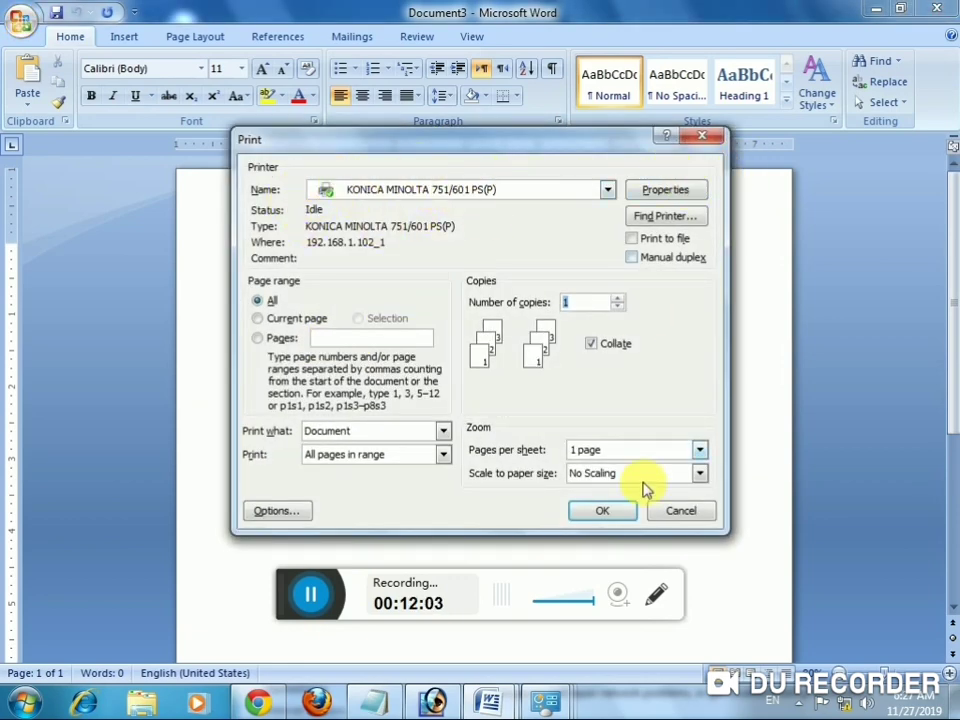
{"action": "left_click", "coordinate": [602, 512]}
Check the KONICA MINOLTA 751/601 PS(P) print queue and the printer's entry in Devices and Printers
{"action": "mouse_move", "coordinate": [517, 688]}
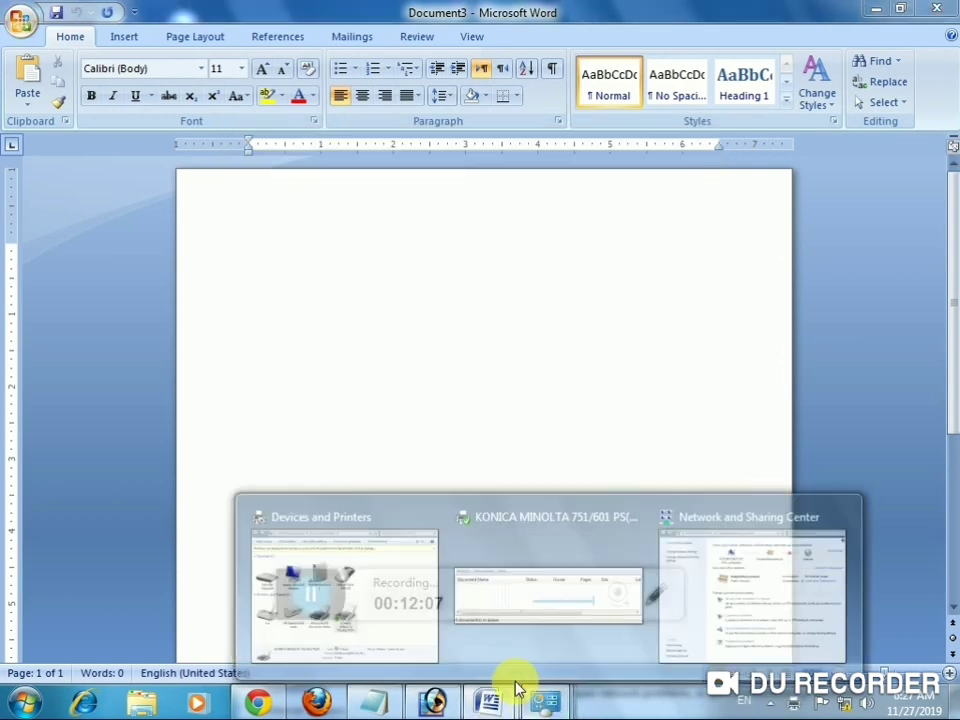
{"action": "left_click", "coordinate": [514, 590]}
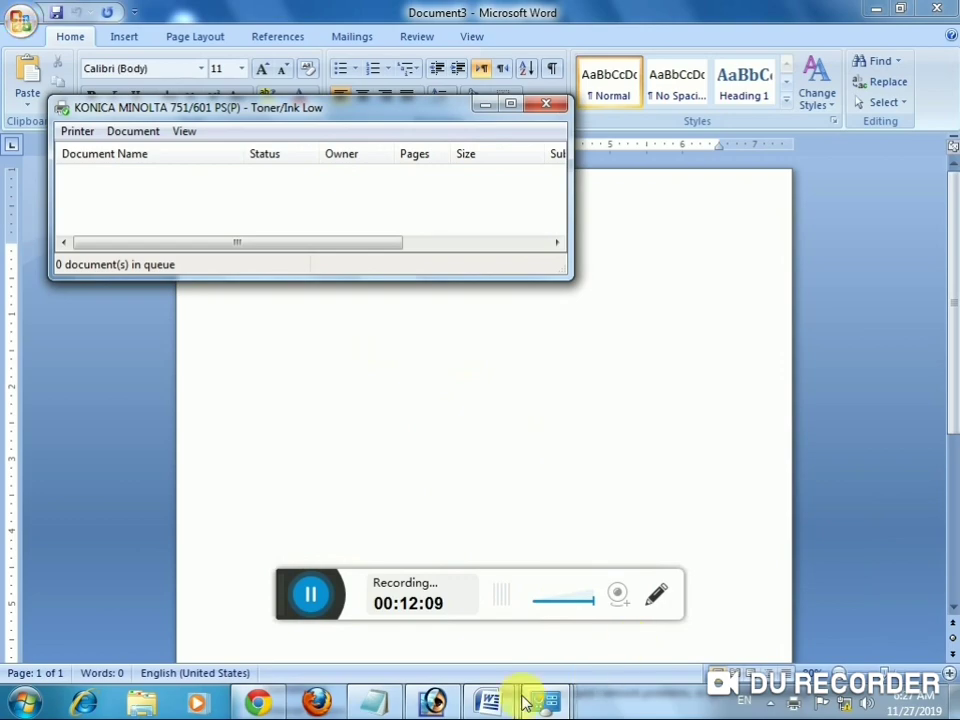
{"action": "mouse_move", "coordinate": [542, 696]}
{"action": "left_click", "coordinate": [381, 598]}
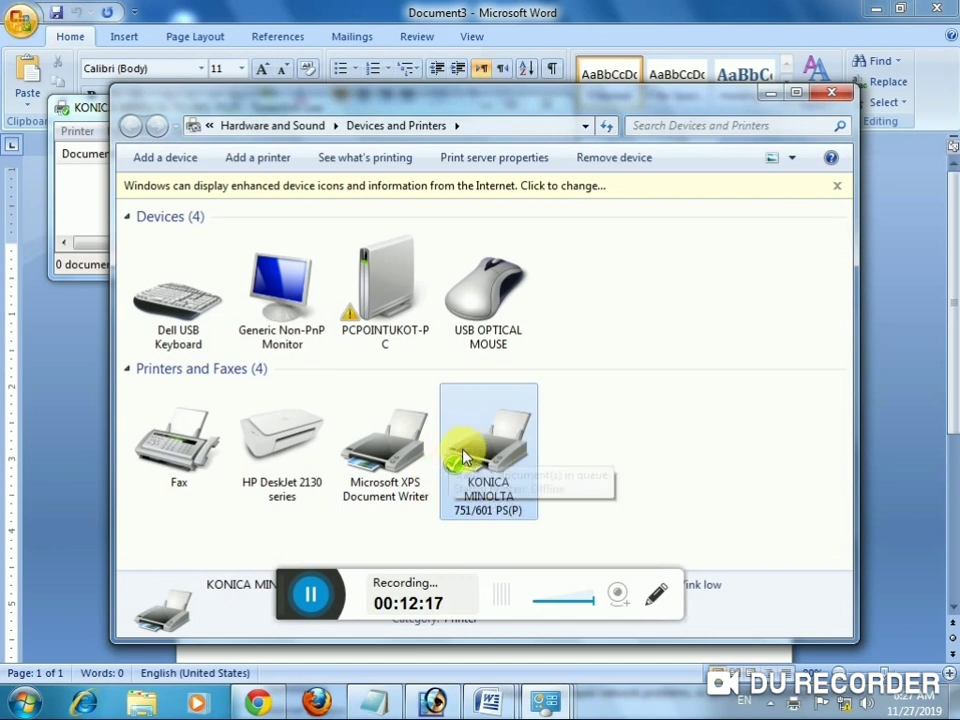
Close the Konica Minolta print queue window and return to Devices and Printers
{"action": "left_click", "coordinate": [540, 702]}
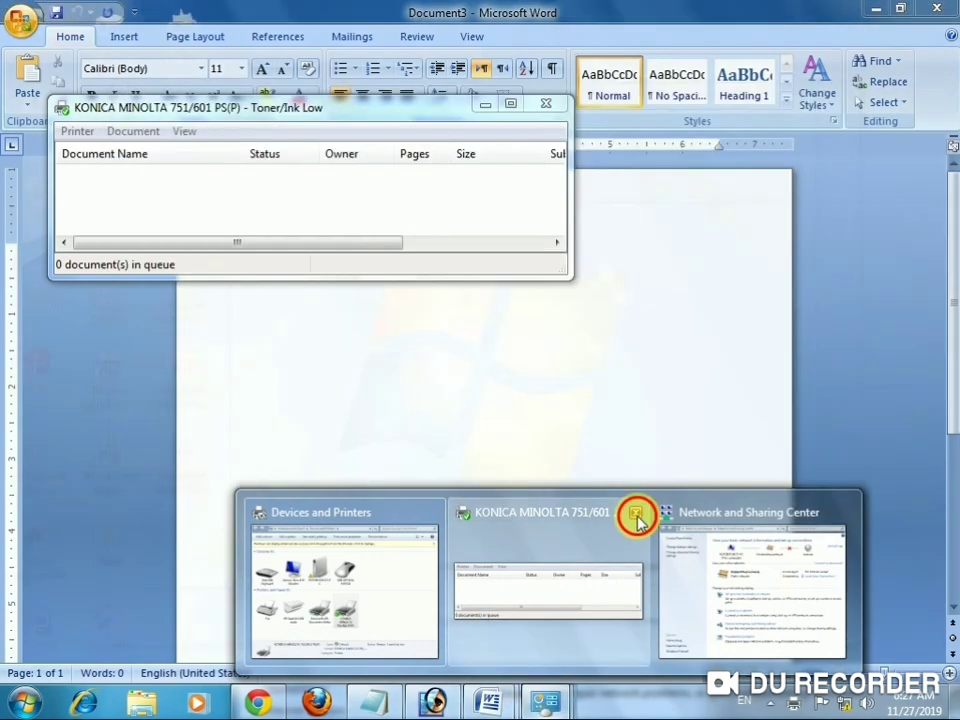
{"action": "left_click", "coordinate": [635, 512]}
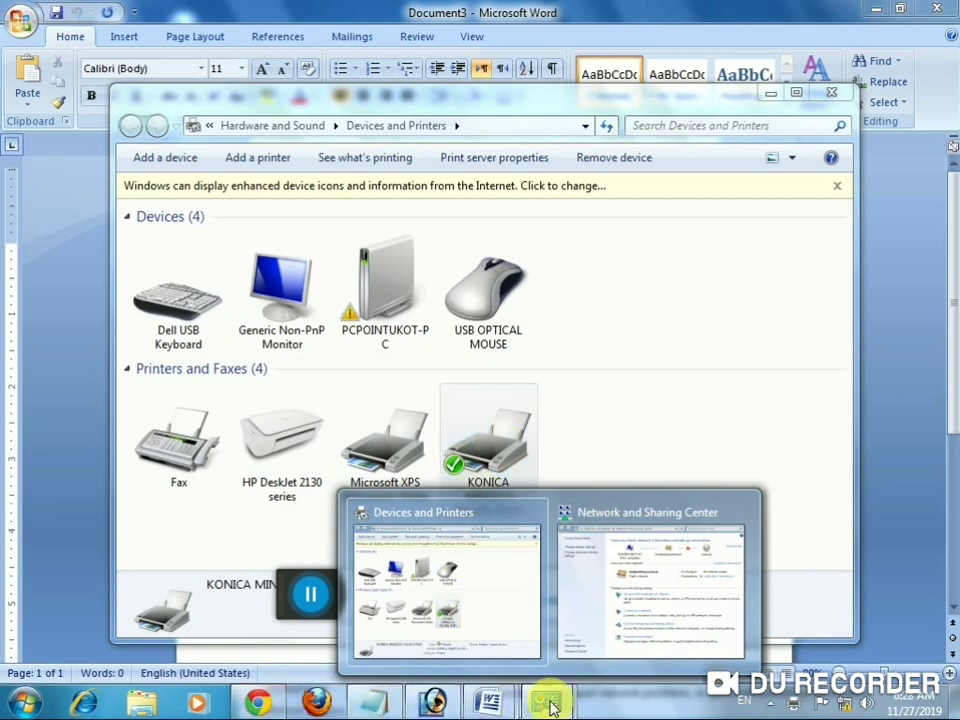
{"action": "left_click", "coordinate": [397, 512]}
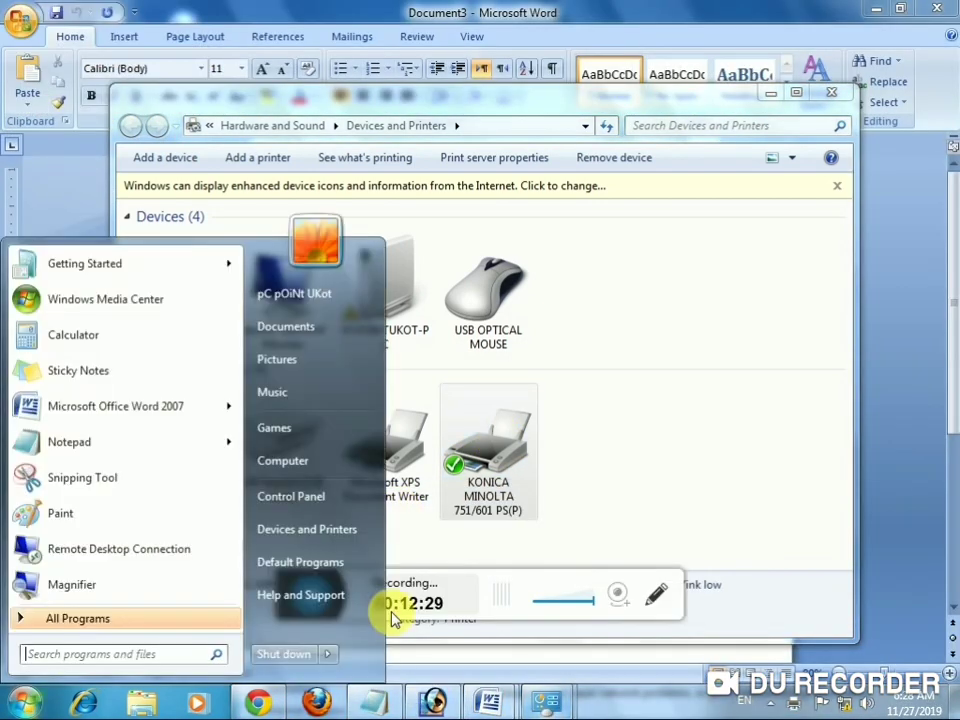